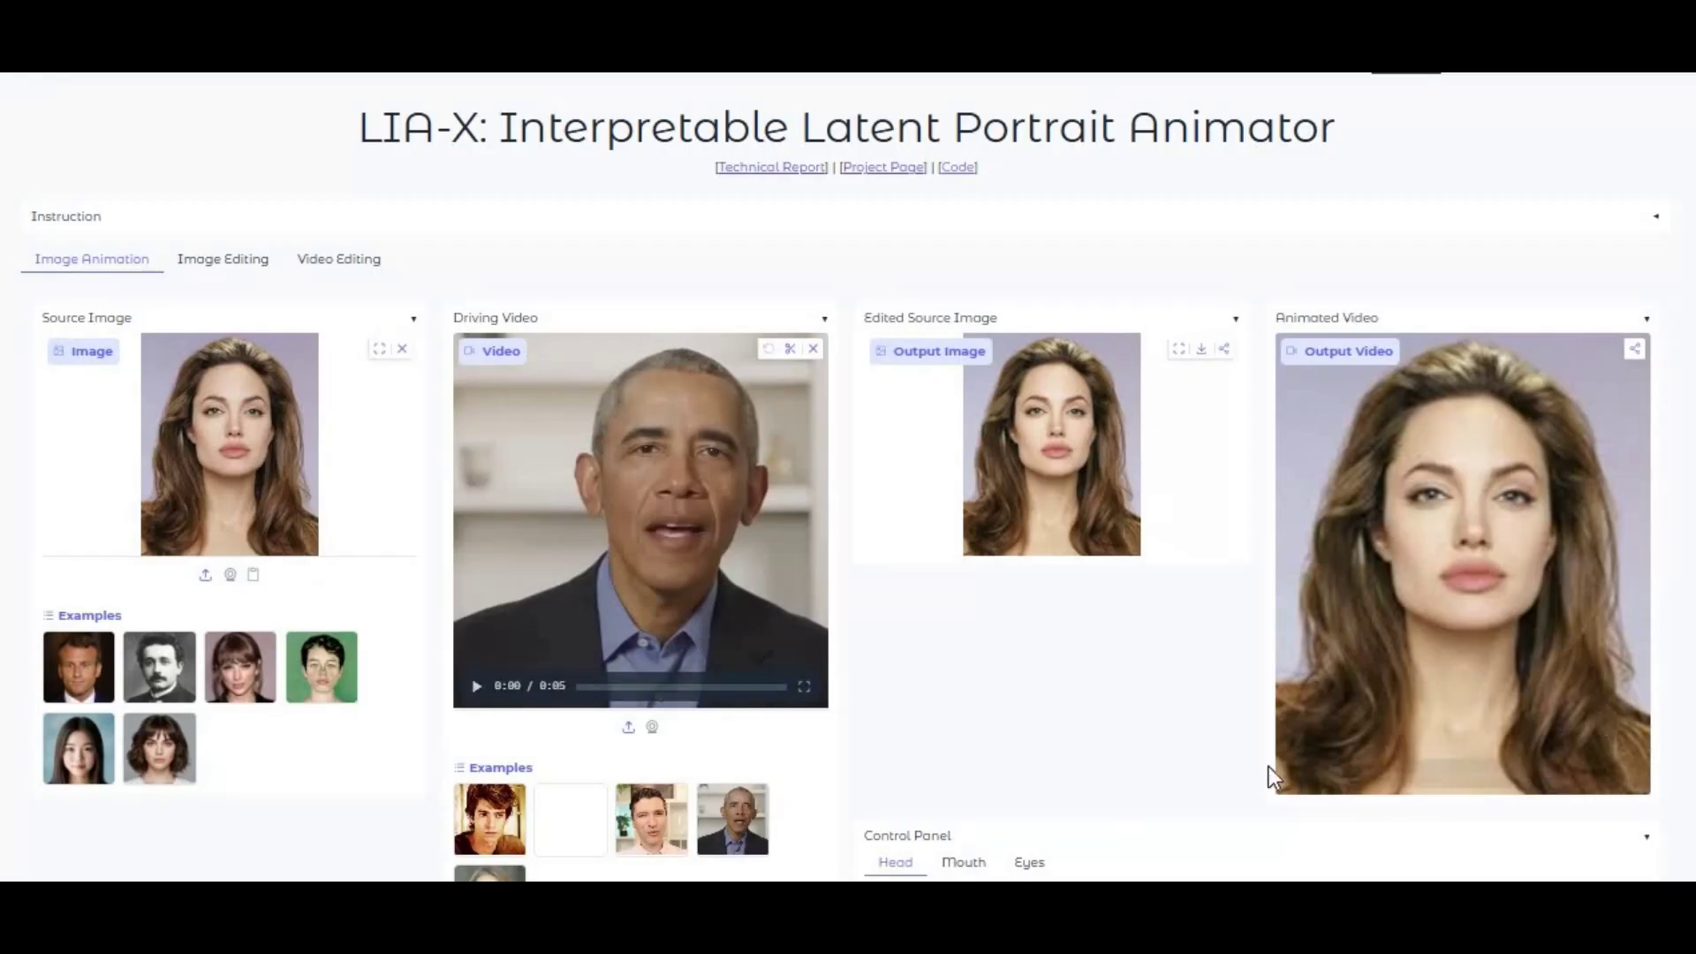
Step: Play the animated portrait video, then examine the mouth, head and eyes controls for image editing
{"action": "left_click", "coordinate": [1298, 774]}
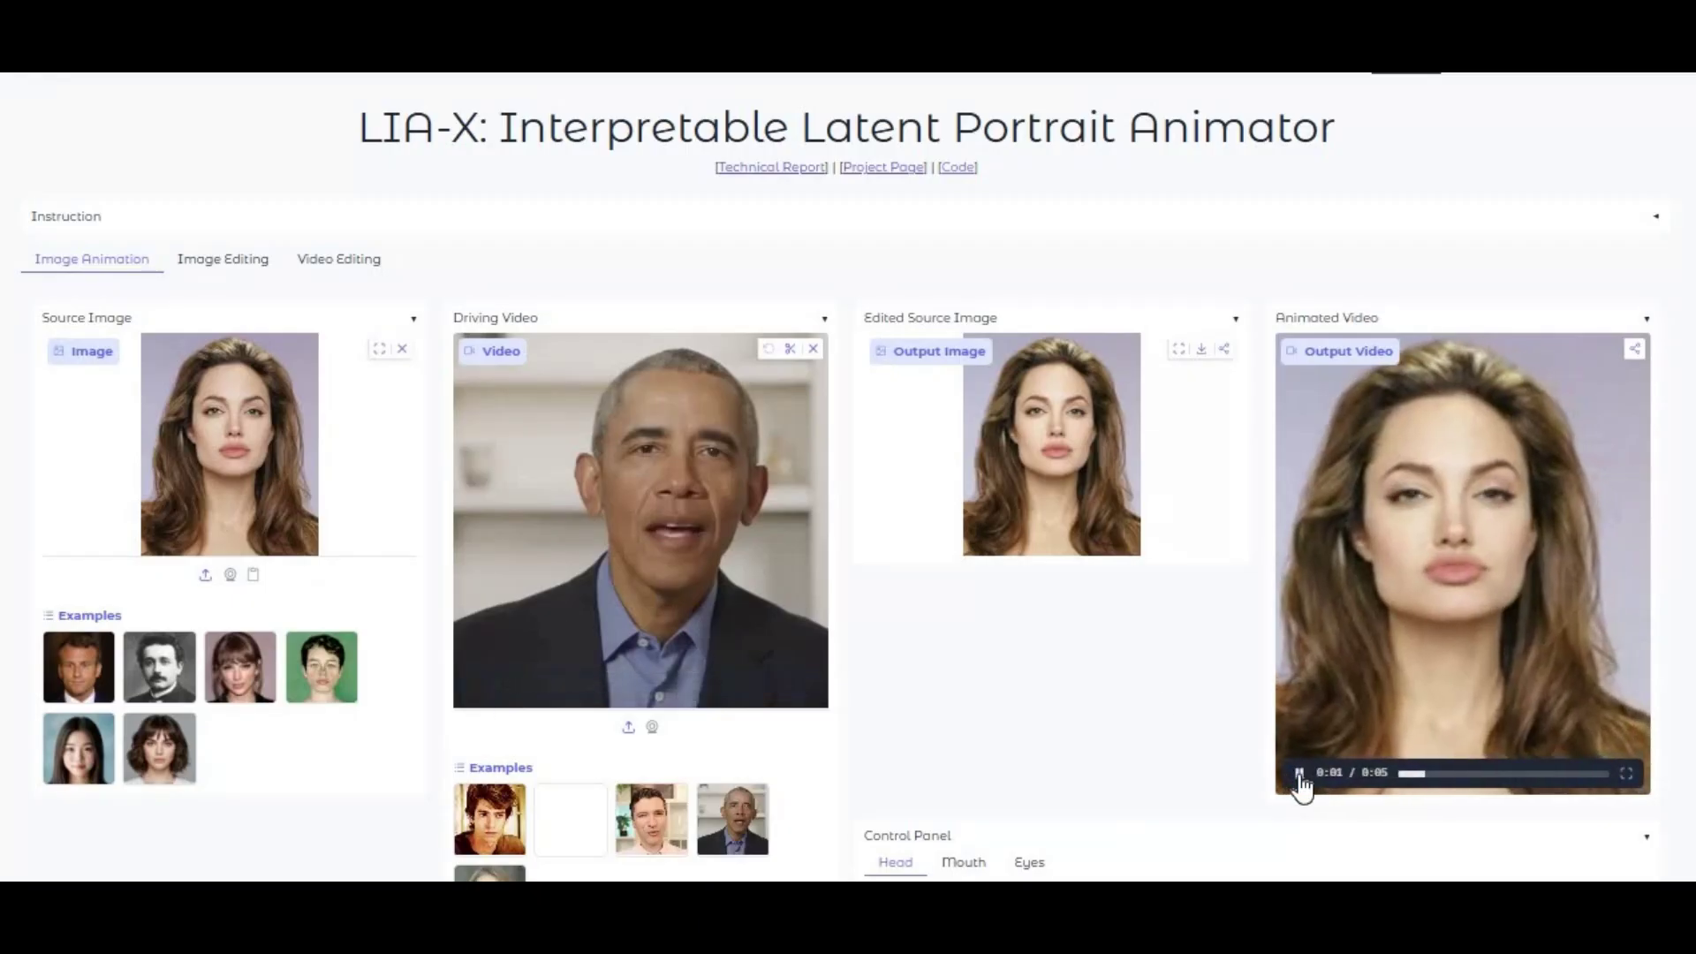
{"action": "left_click", "coordinate": [231, 265]}
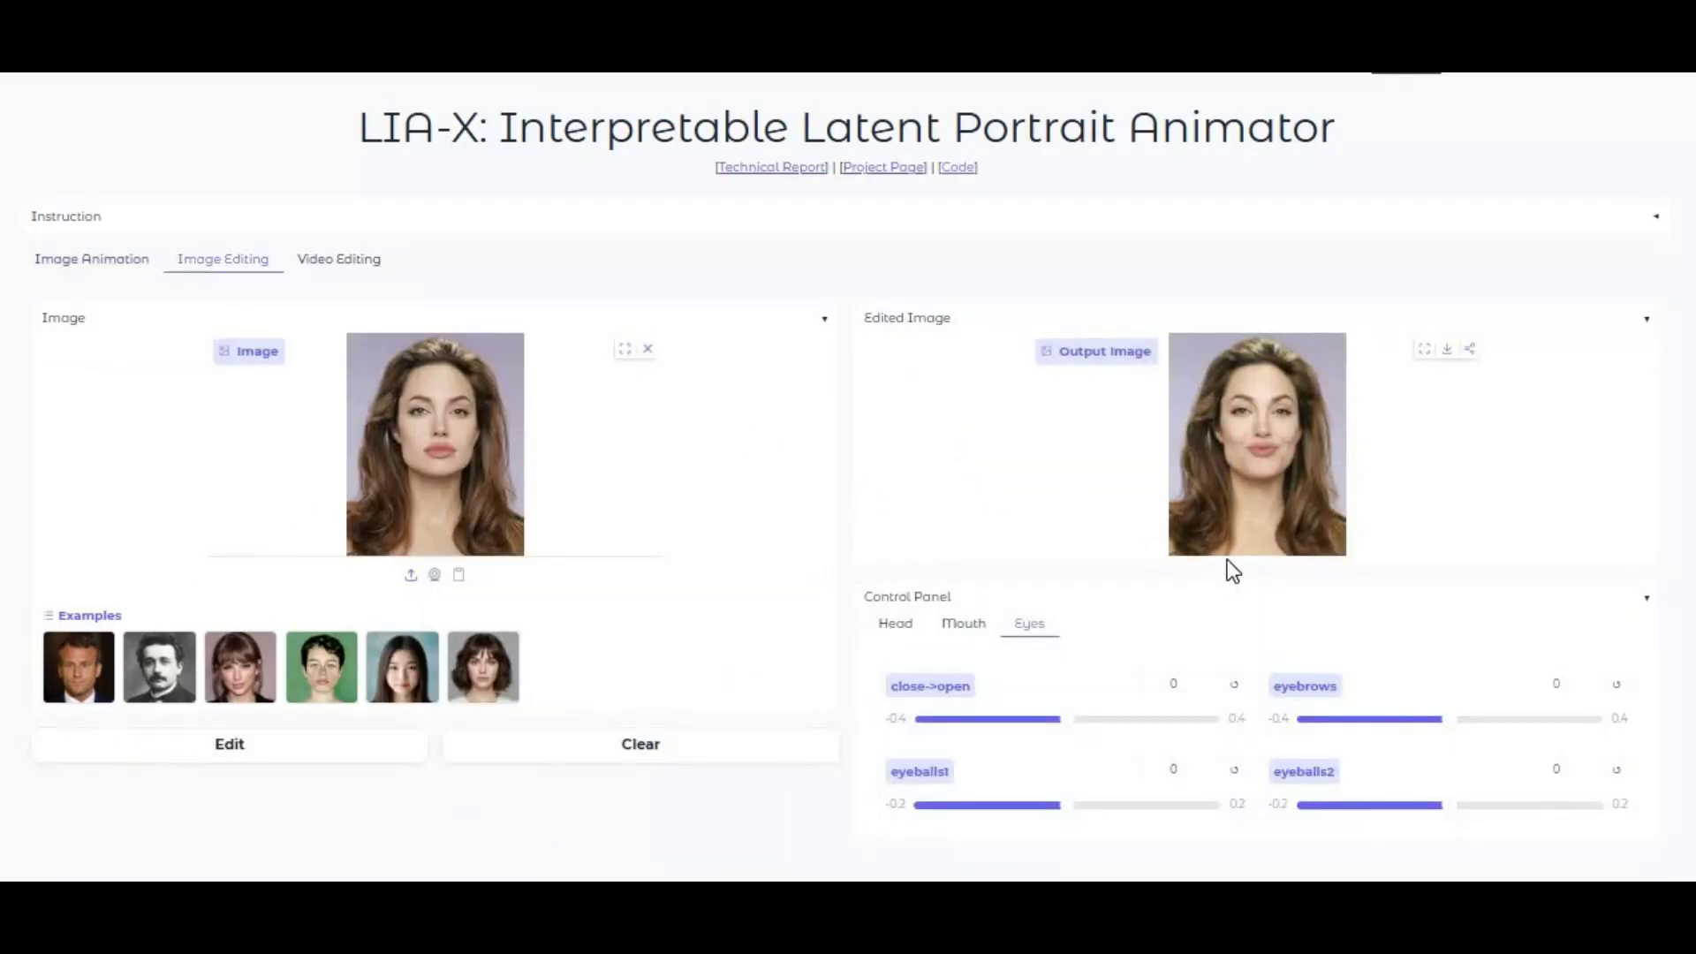
{"action": "scroll", "coordinate": [1232, 570], "scroll_direction": "down", "scroll_amount": 1}
{"action": "scroll", "coordinate": [1232, 570], "scroll_direction": "down", "scroll_amount": 3}
{"action": "left_click", "coordinate": [964, 494]}
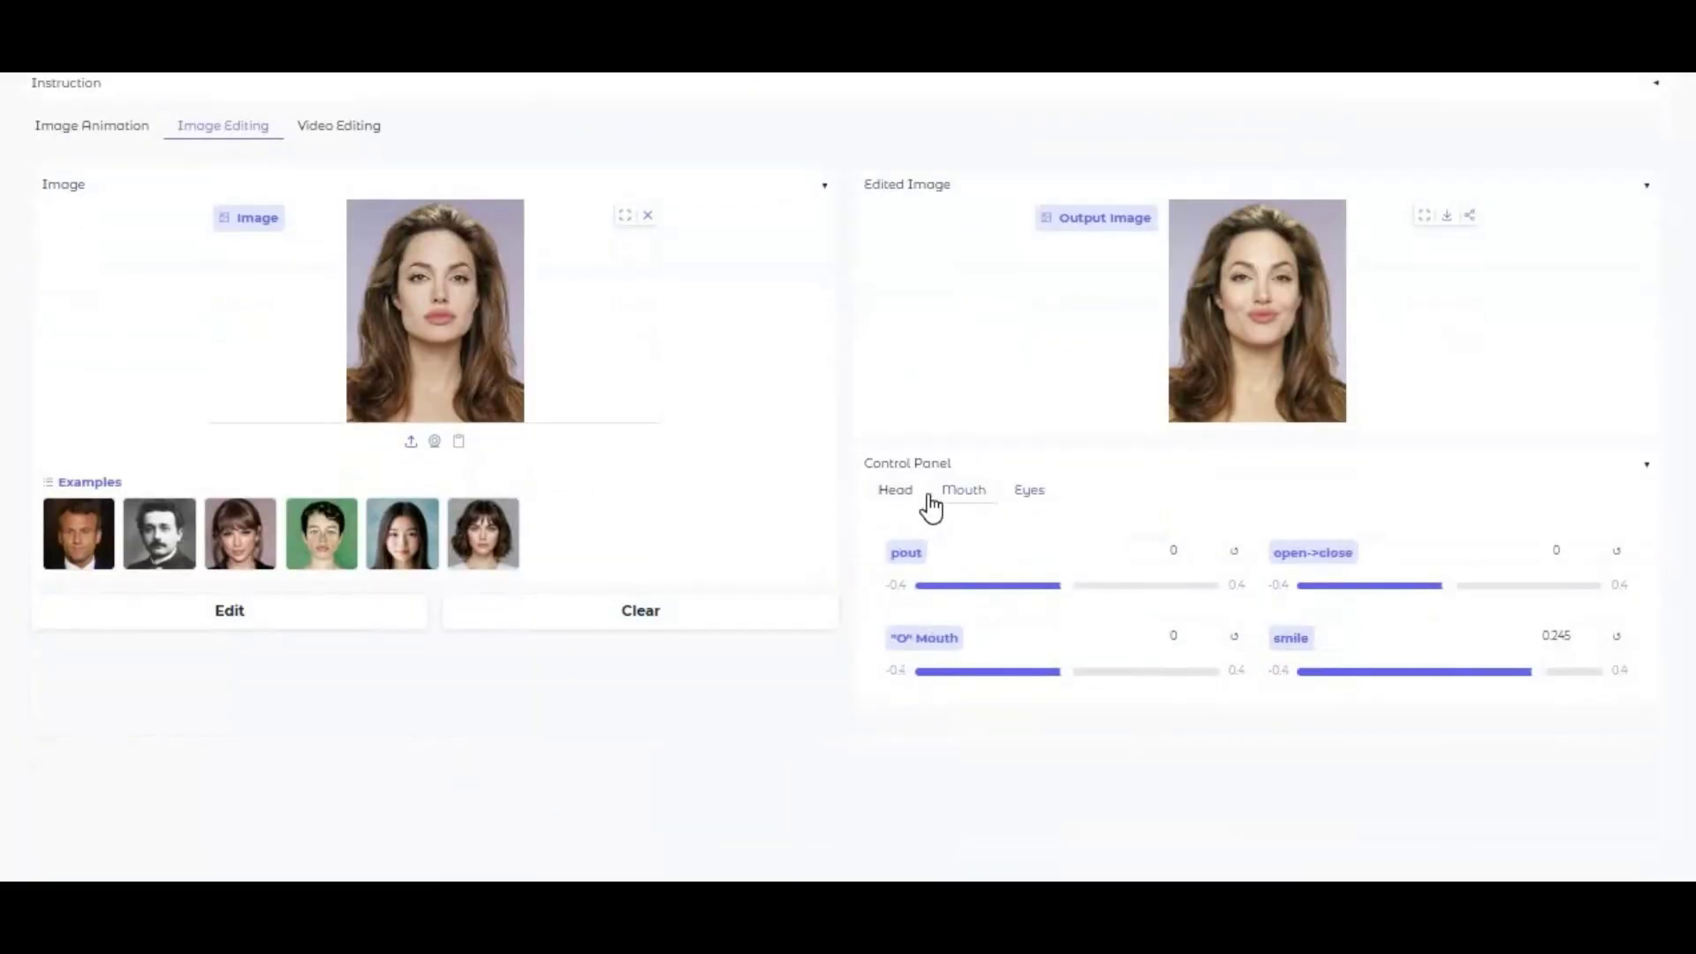
{"action": "left_click", "coordinate": [906, 492]}
{"action": "left_click", "coordinate": [1027, 491]}
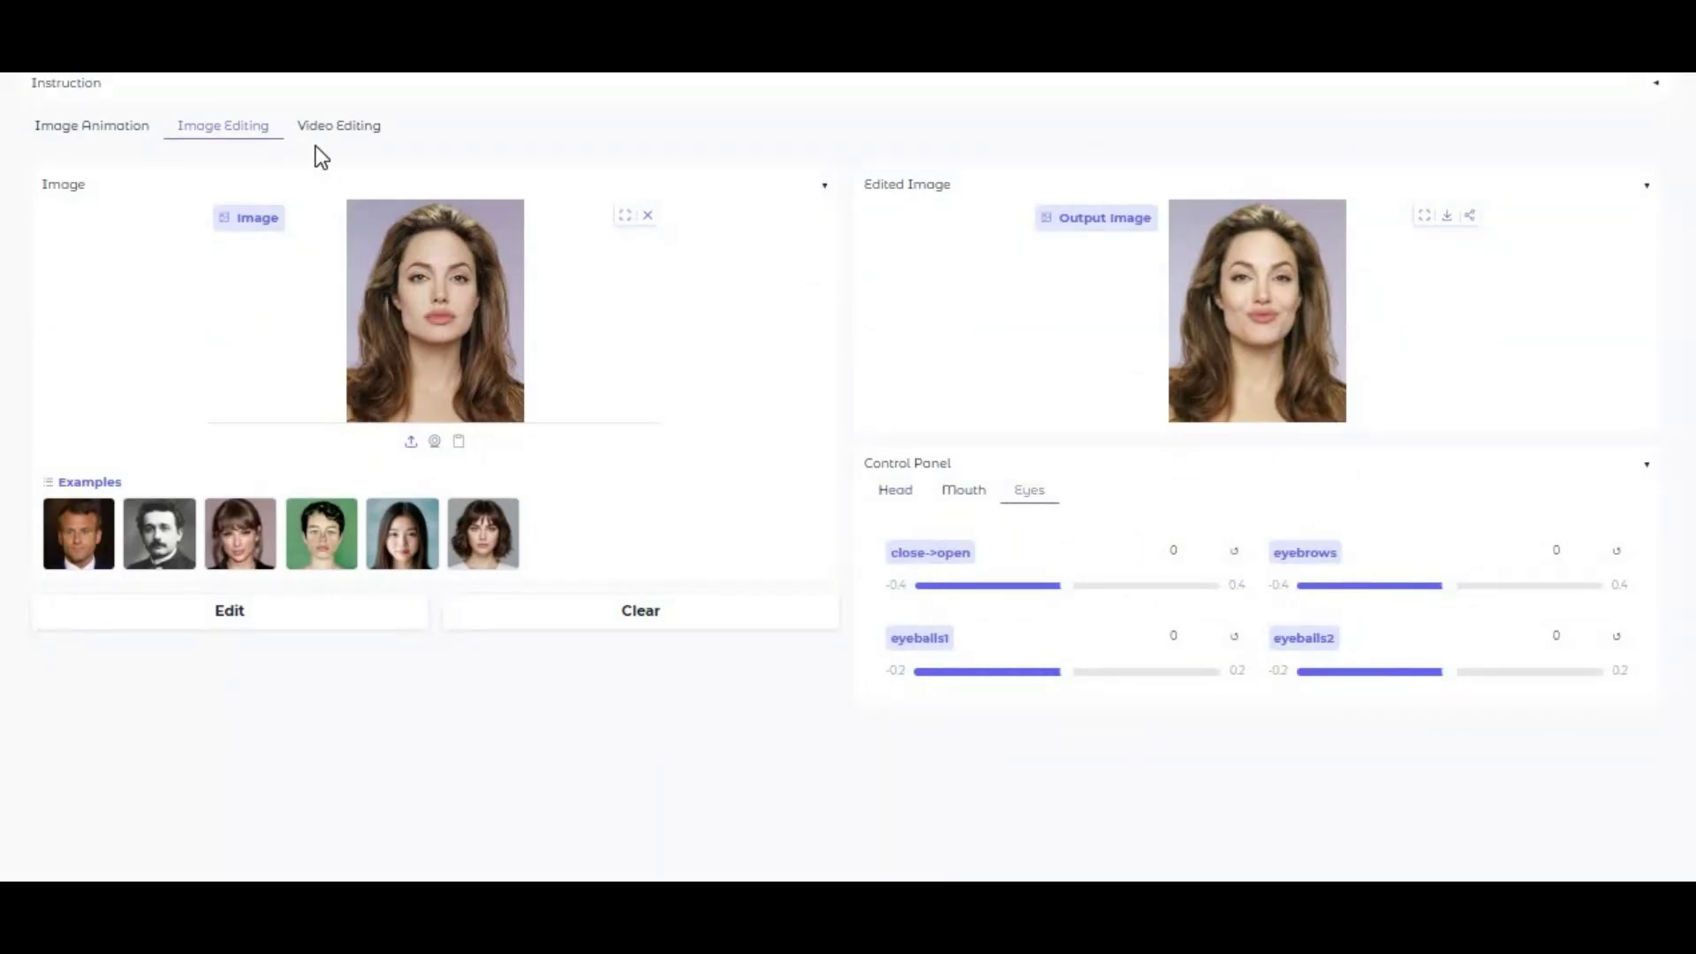
Step: Examine the video editing mode, including its eyes and head controls and the table of example settings
{"action": "left_click", "coordinate": [339, 138]}
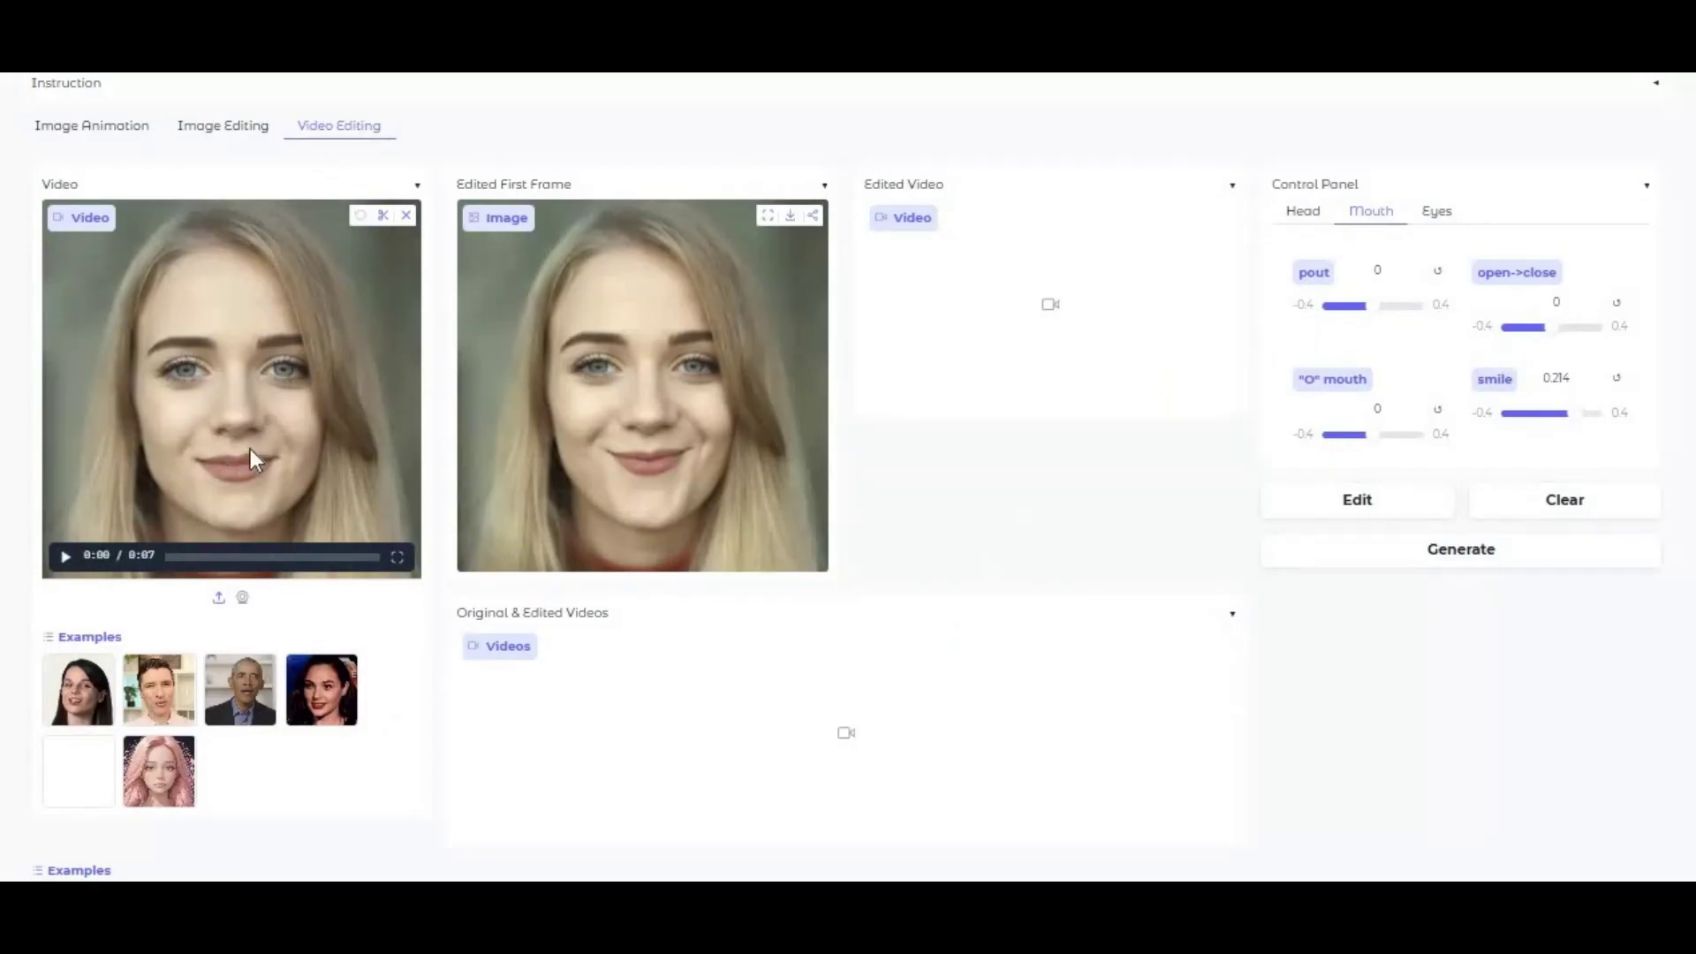
{"action": "left_click", "coordinate": [1420, 215]}
{"action": "left_click", "coordinate": [1304, 216]}
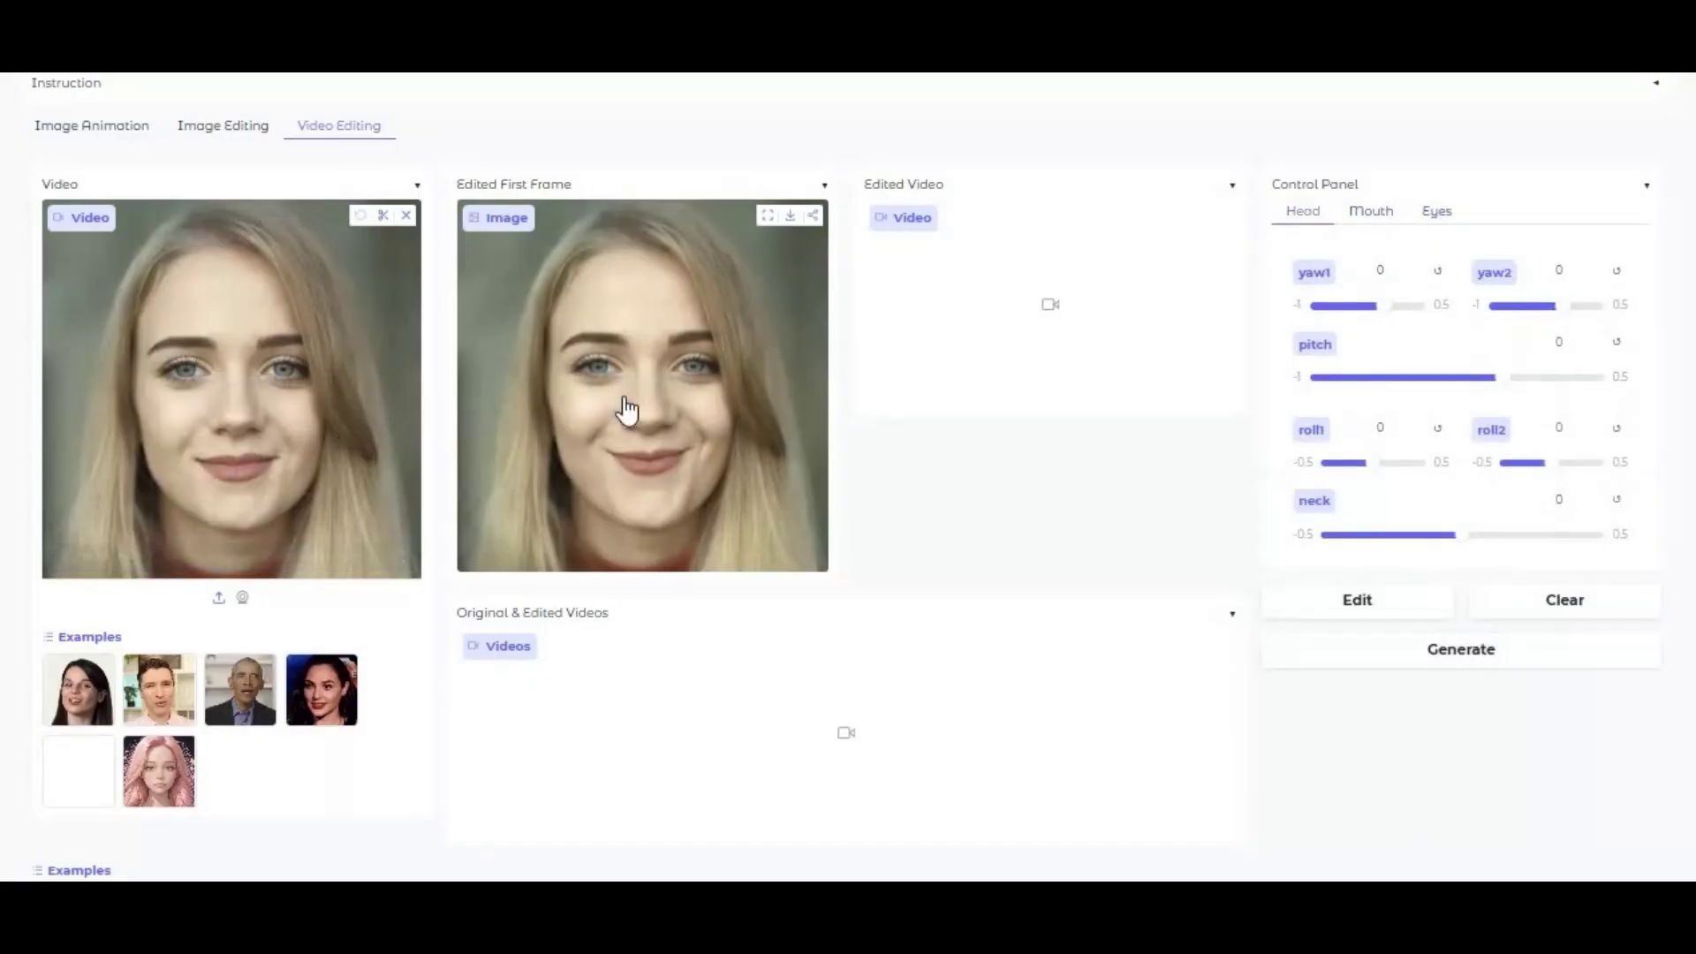
{"action": "scroll", "coordinate": [848, 454], "scroll_direction": "down", "scroll_amount": 6}
{"action": "scroll", "coordinate": [848, 452], "scroll_direction": "down", "scroll_amount": 3}
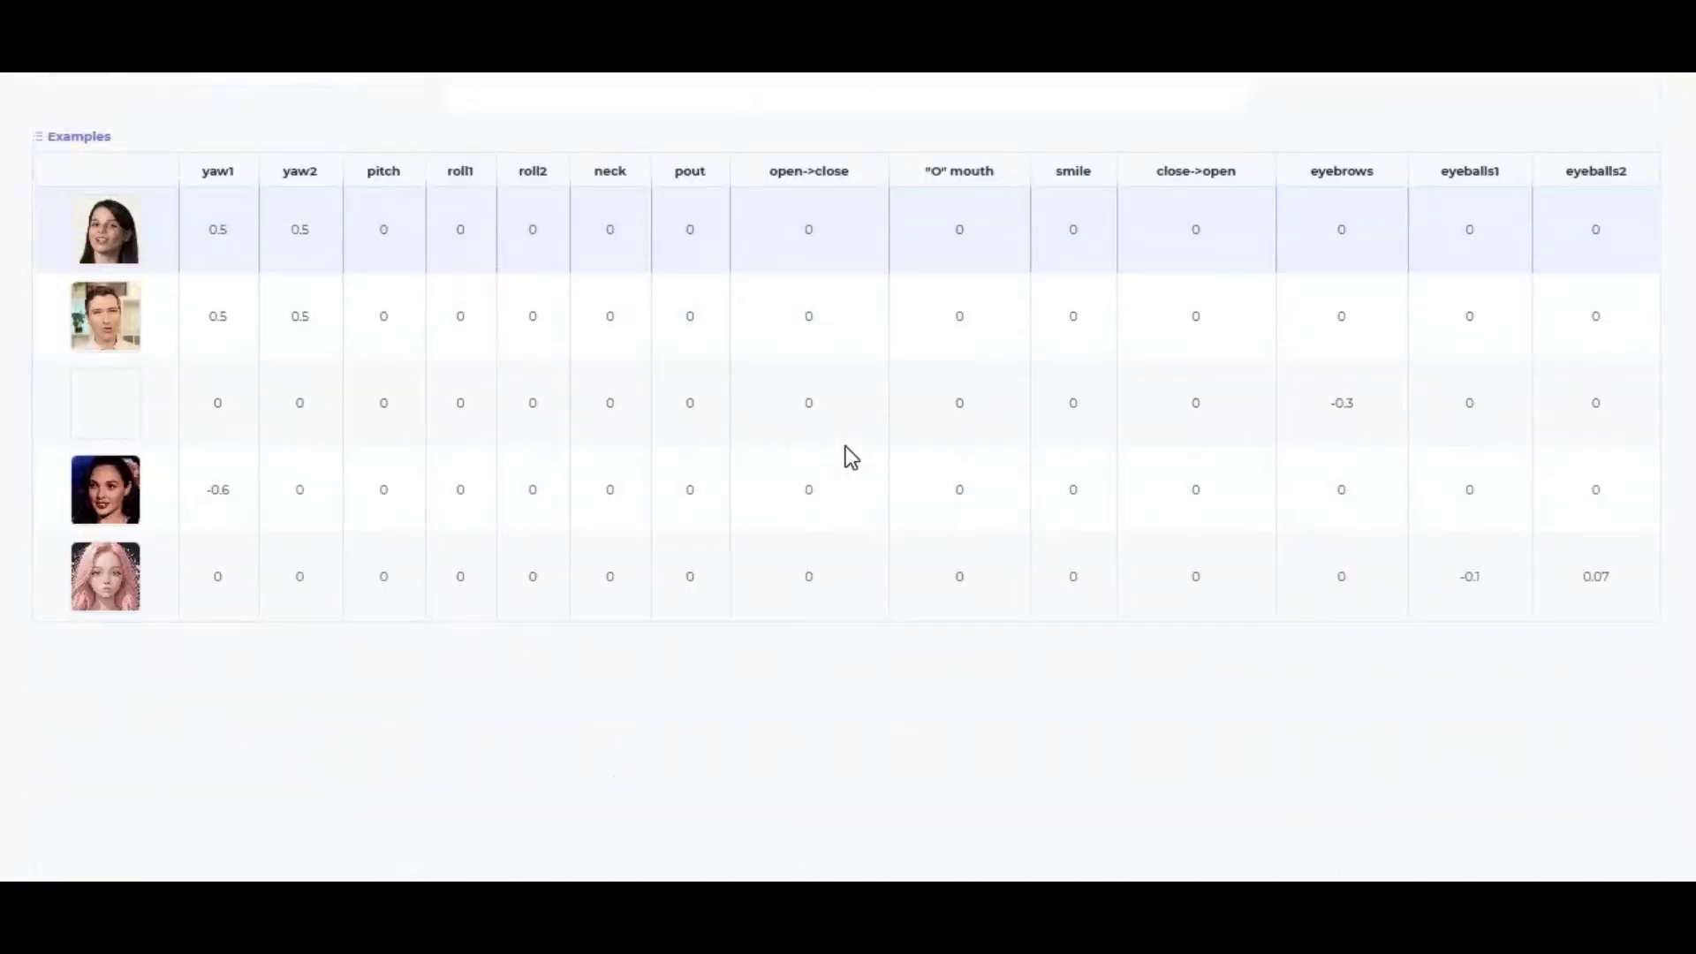
{"action": "scroll", "coordinate": [845, 446], "scroll_direction": "up", "scroll_amount": 11}
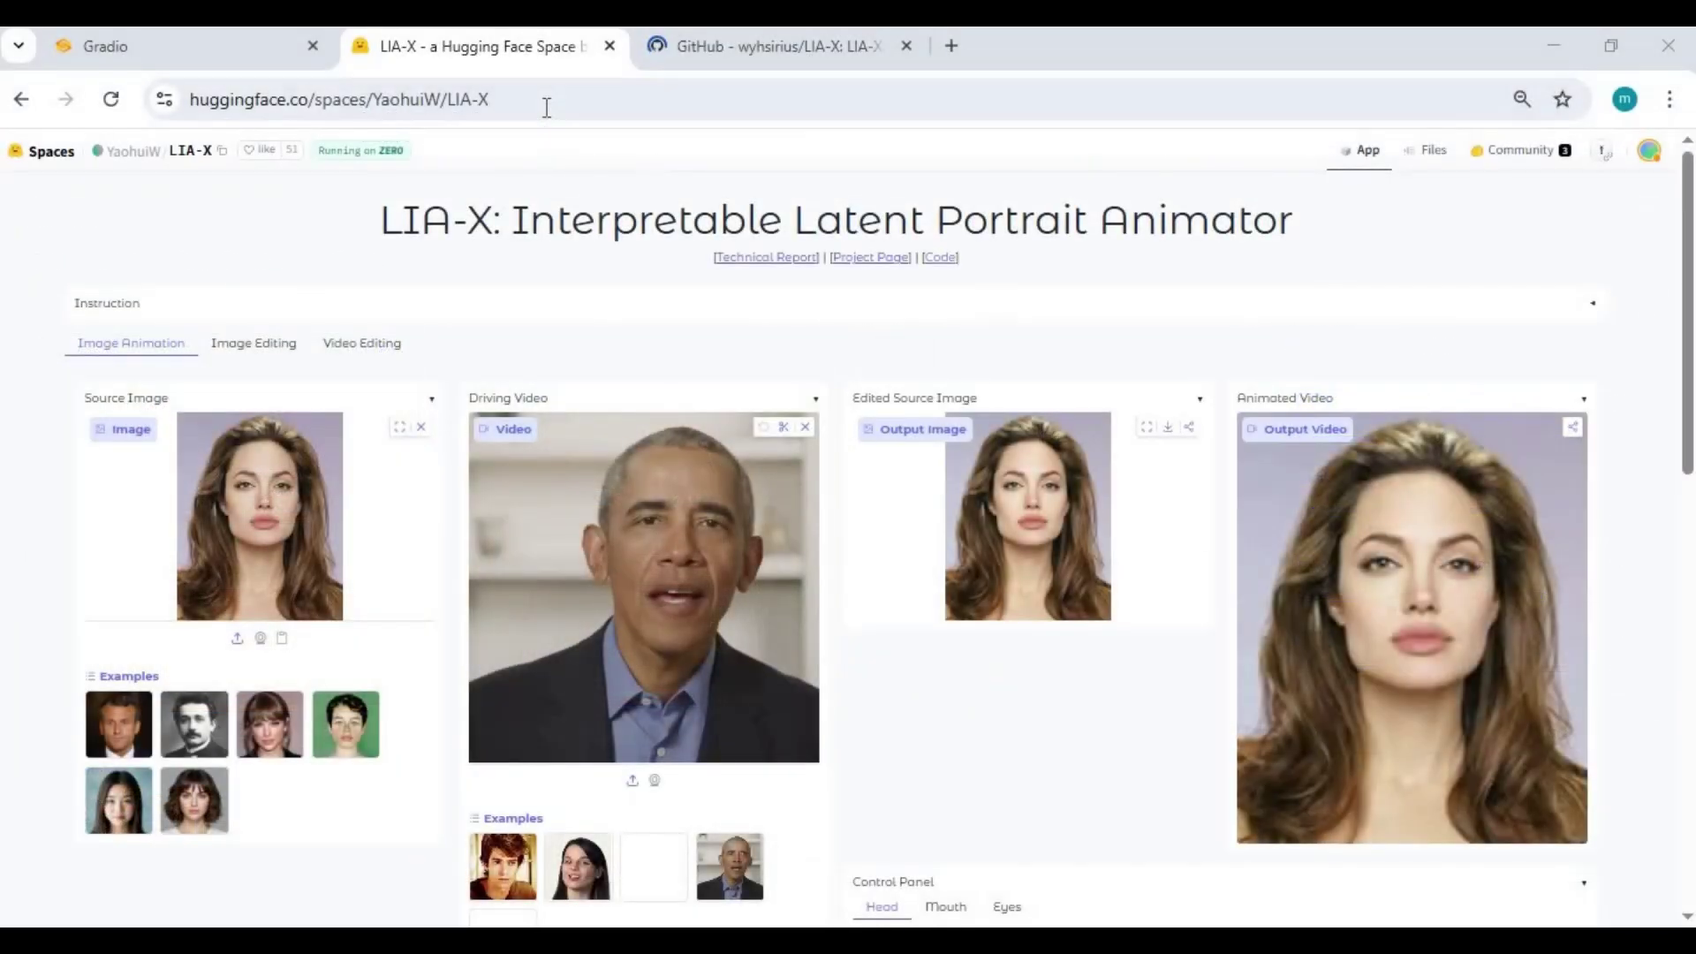
Step: Review the LIA-X Hugging Face Space's address and its image animation, image editing and video editing modes
{"action": "left_click", "coordinate": [236, 104]}
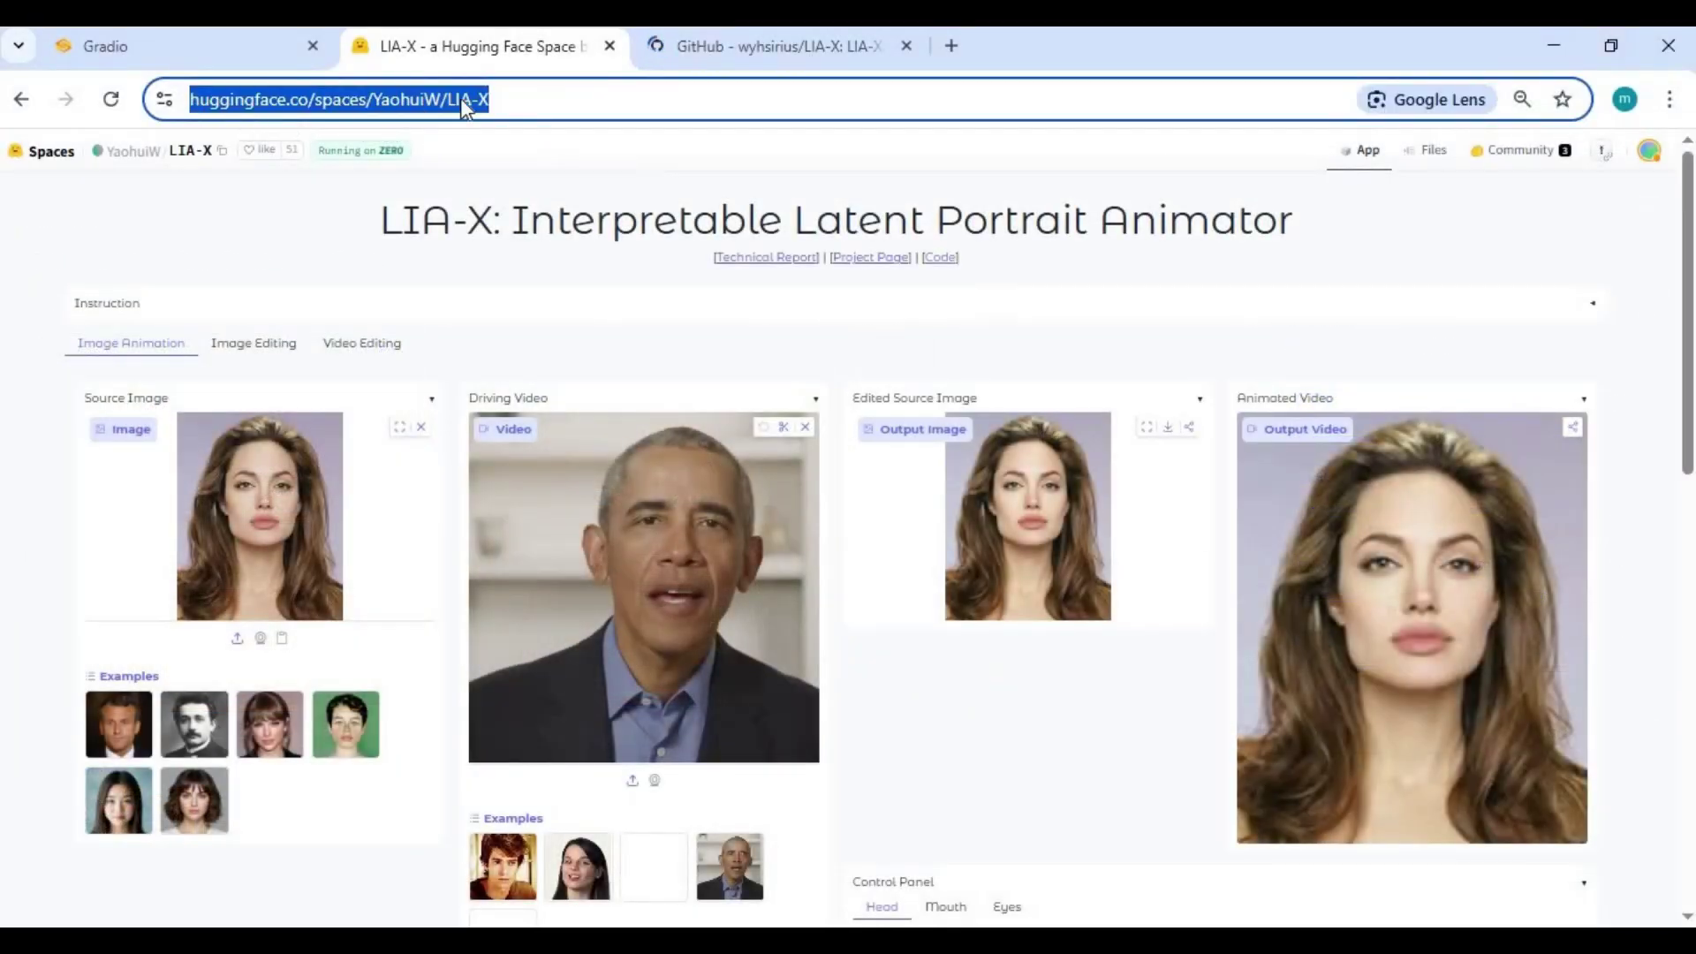
{"action": "scroll", "coordinate": [813, 426], "scroll_direction": "down", "scroll_amount": 8}
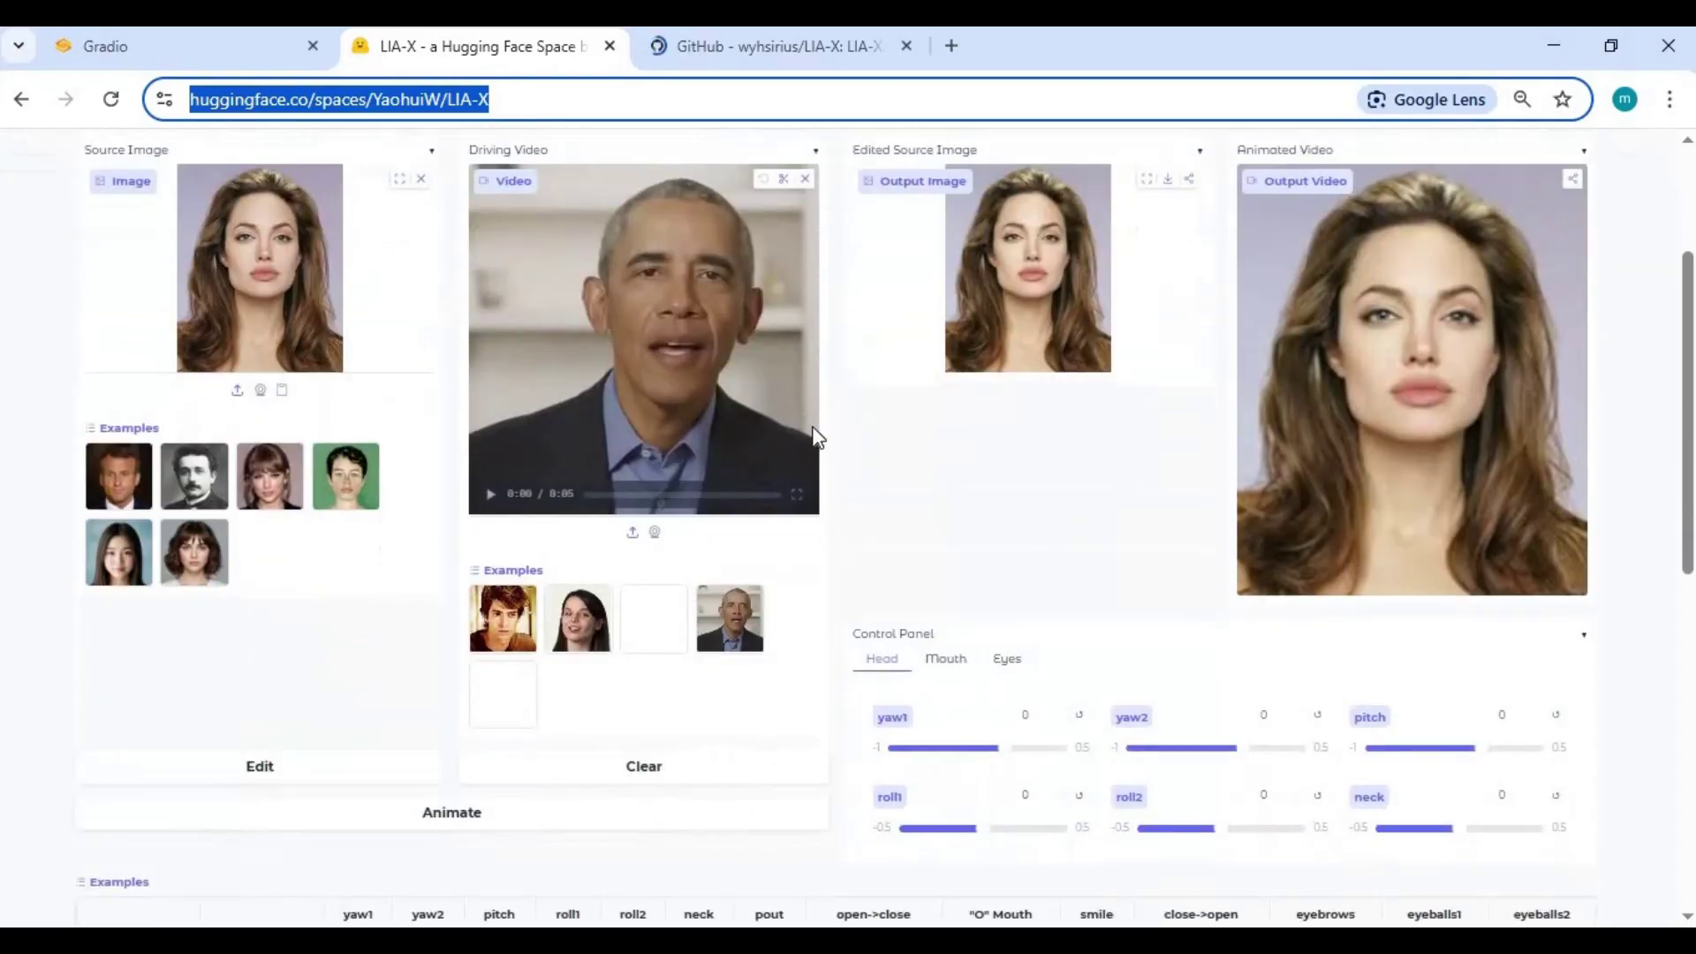
{"action": "scroll", "coordinate": [813, 435], "scroll_direction": "down", "scroll_amount": 5}
{"action": "scroll", "coordinate": [813, 434], "scroll_direction": "up", "scroll_amount": 13}
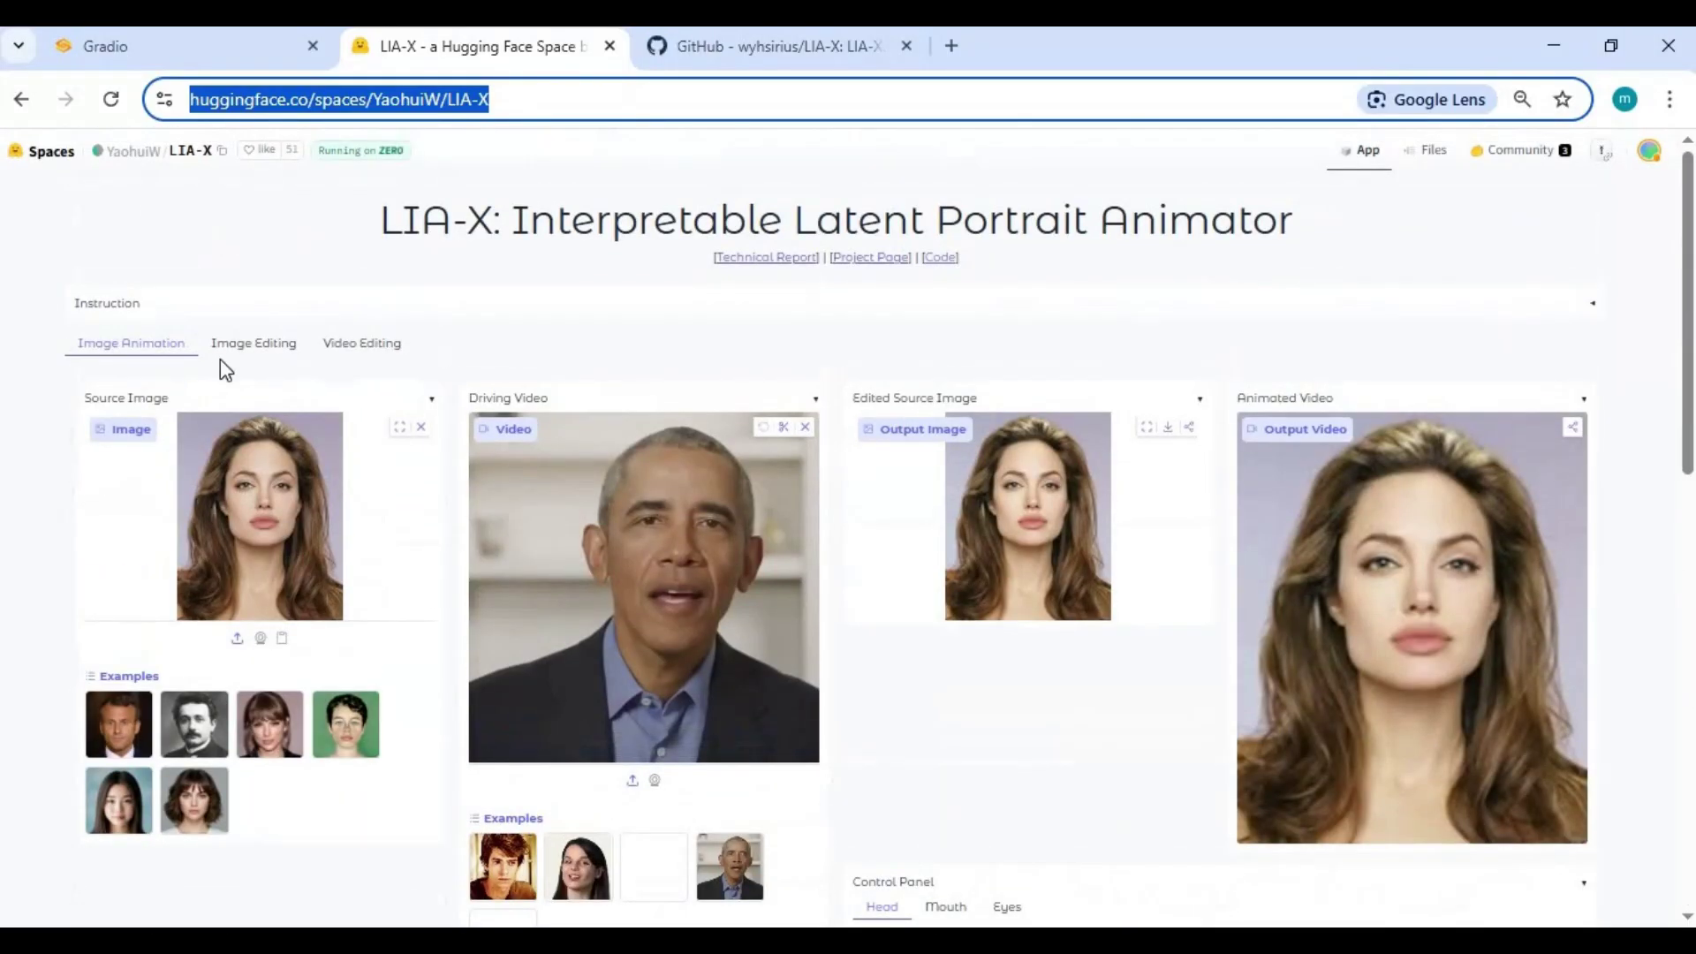
{"action": "left_click", "coordinate": [251, 351]}
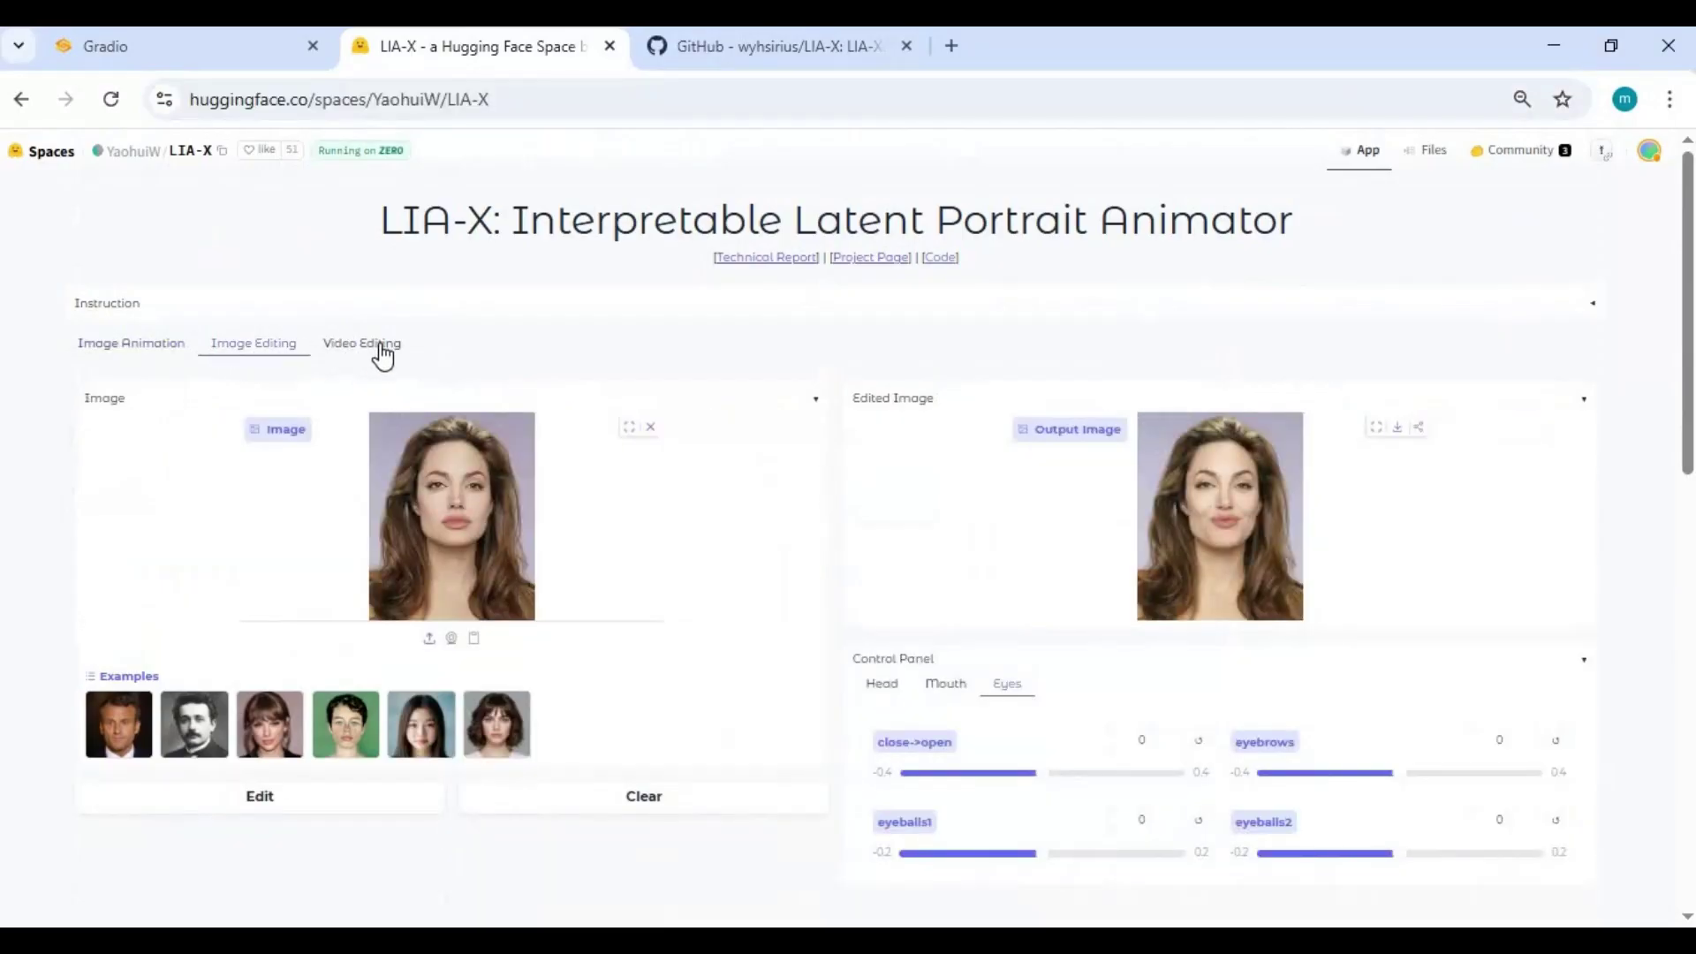
{"action": "left_click", "coordinate": [382, 352]}
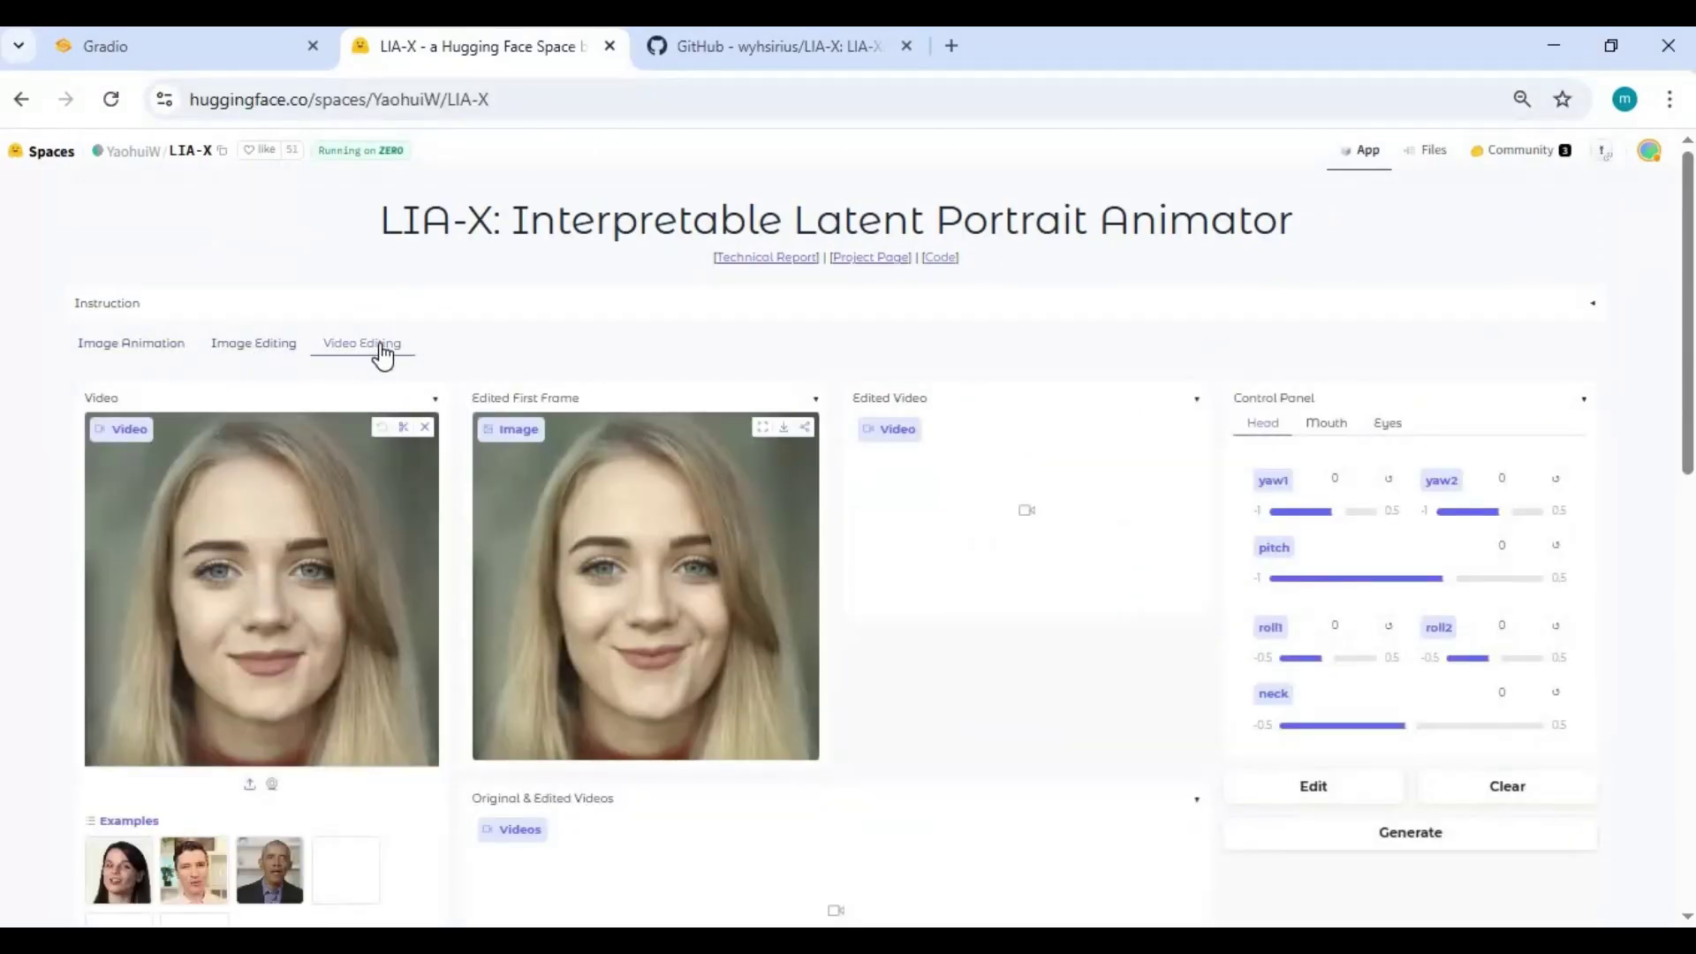
{"action": "left_click", "coordinate": [155, 351]}
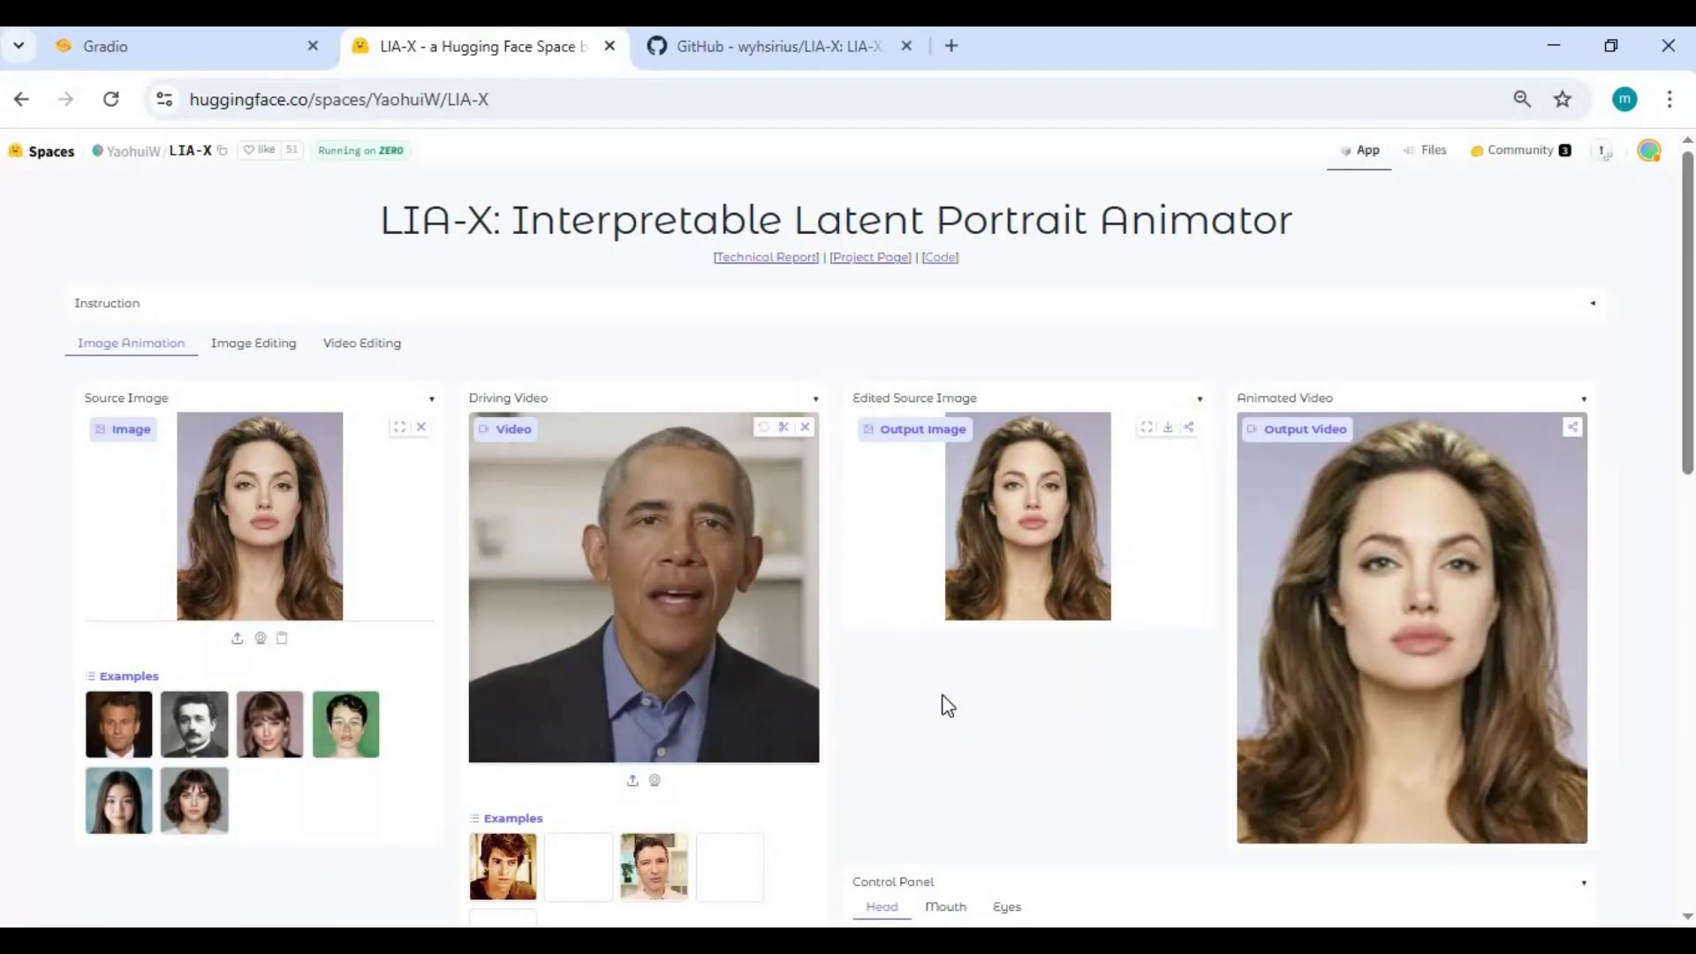
Step: Read the LIA-X GitHub repository's README, covering the setup commands, required Python version and command-line inference examples
{"action": "left_click", "coordinate": [751, 47]}
{"action": "left_click", "coordinate": [485, 102]}
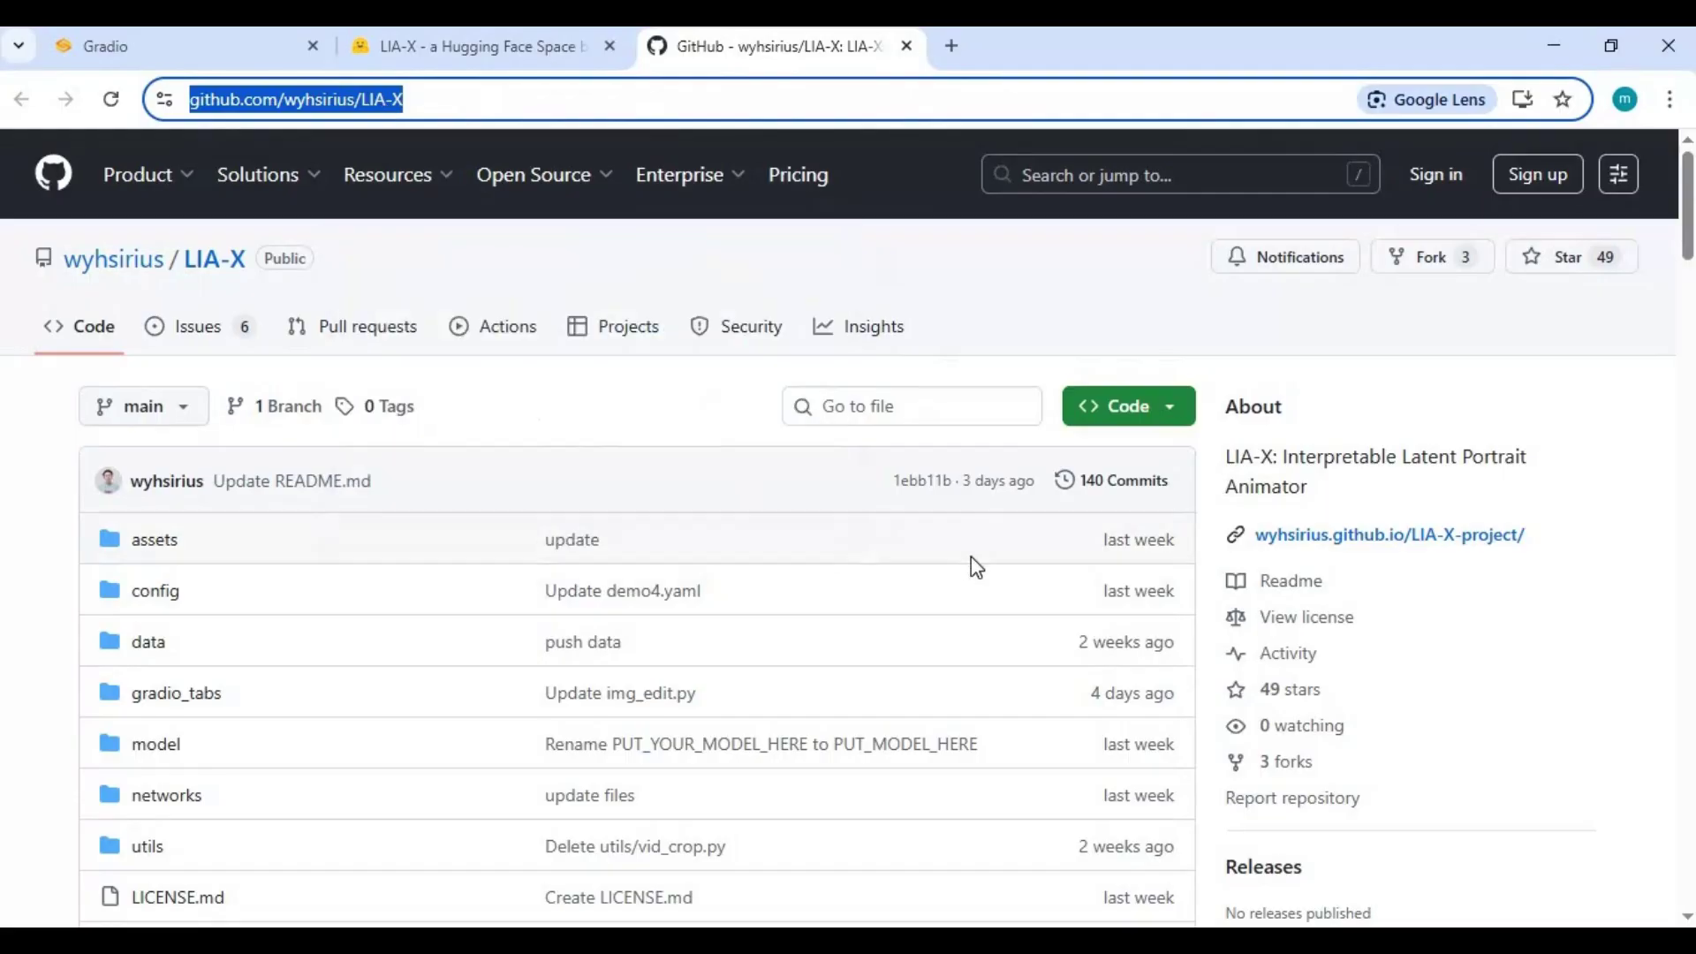
{"action": "scroll", "coordinate": [972, 564], "scroll_direction": "down", "scroll_amount": 4}
{"action": "scroll", "coordinate": [974, 569], "scroll_direction": "down", "scroll_amount": 14}
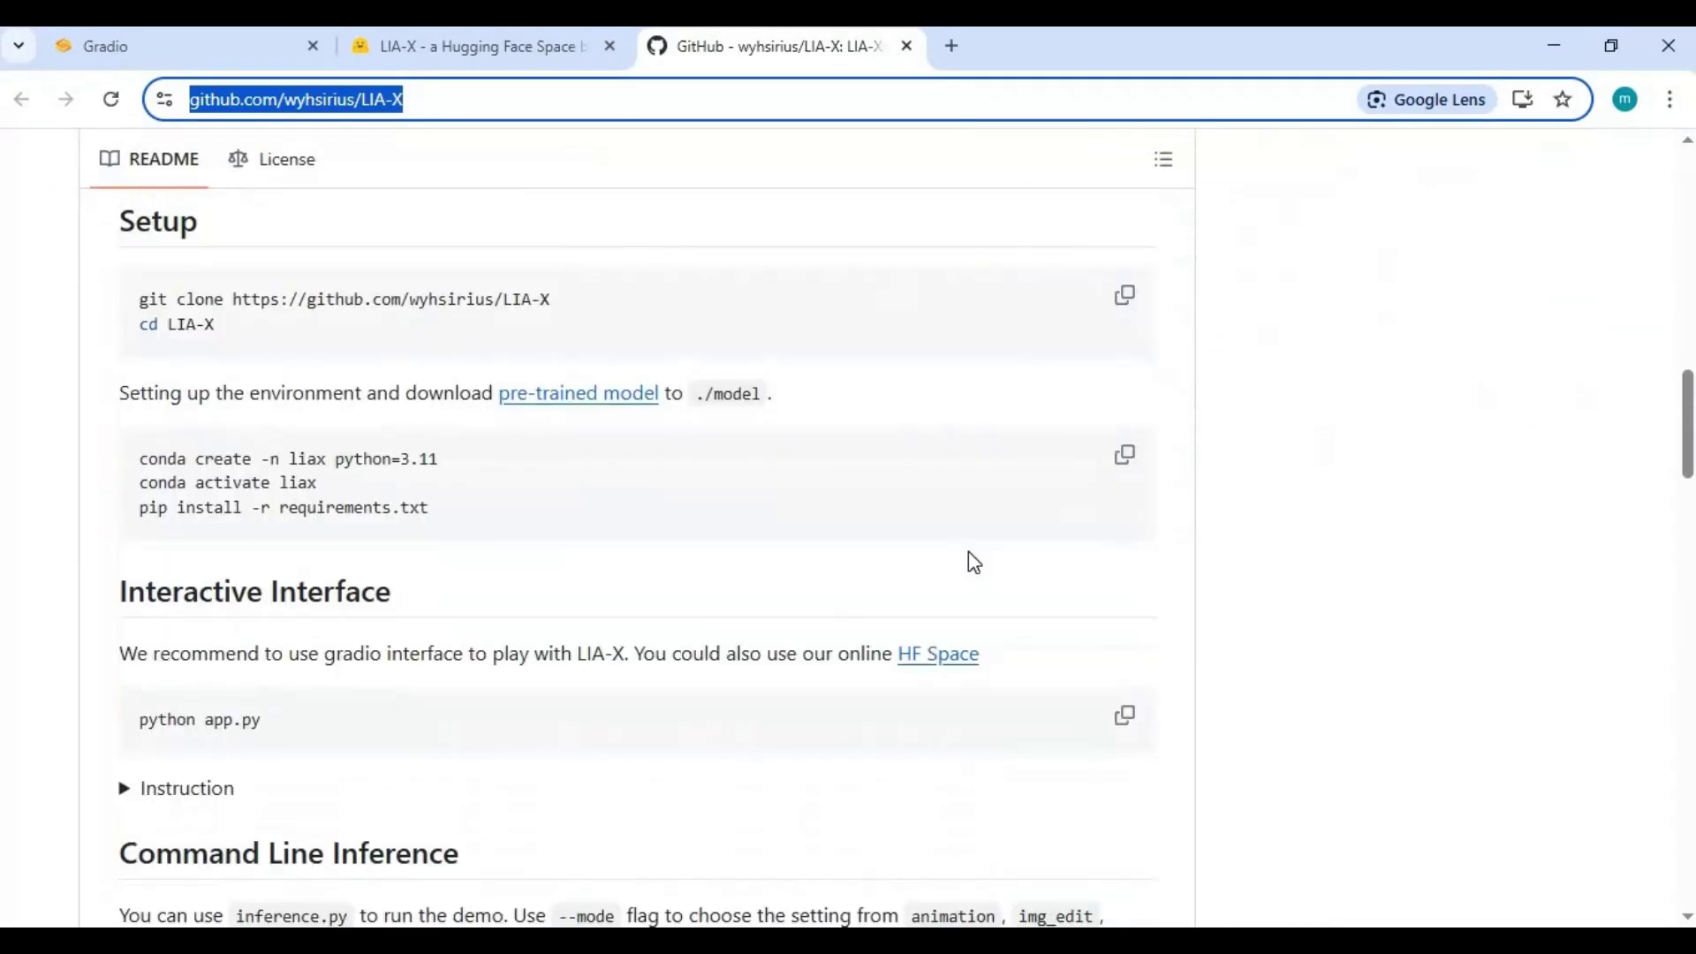
{"action": "left_click_drag", "start_coordinate": [439, 459], "coordinate": [431, 459]}
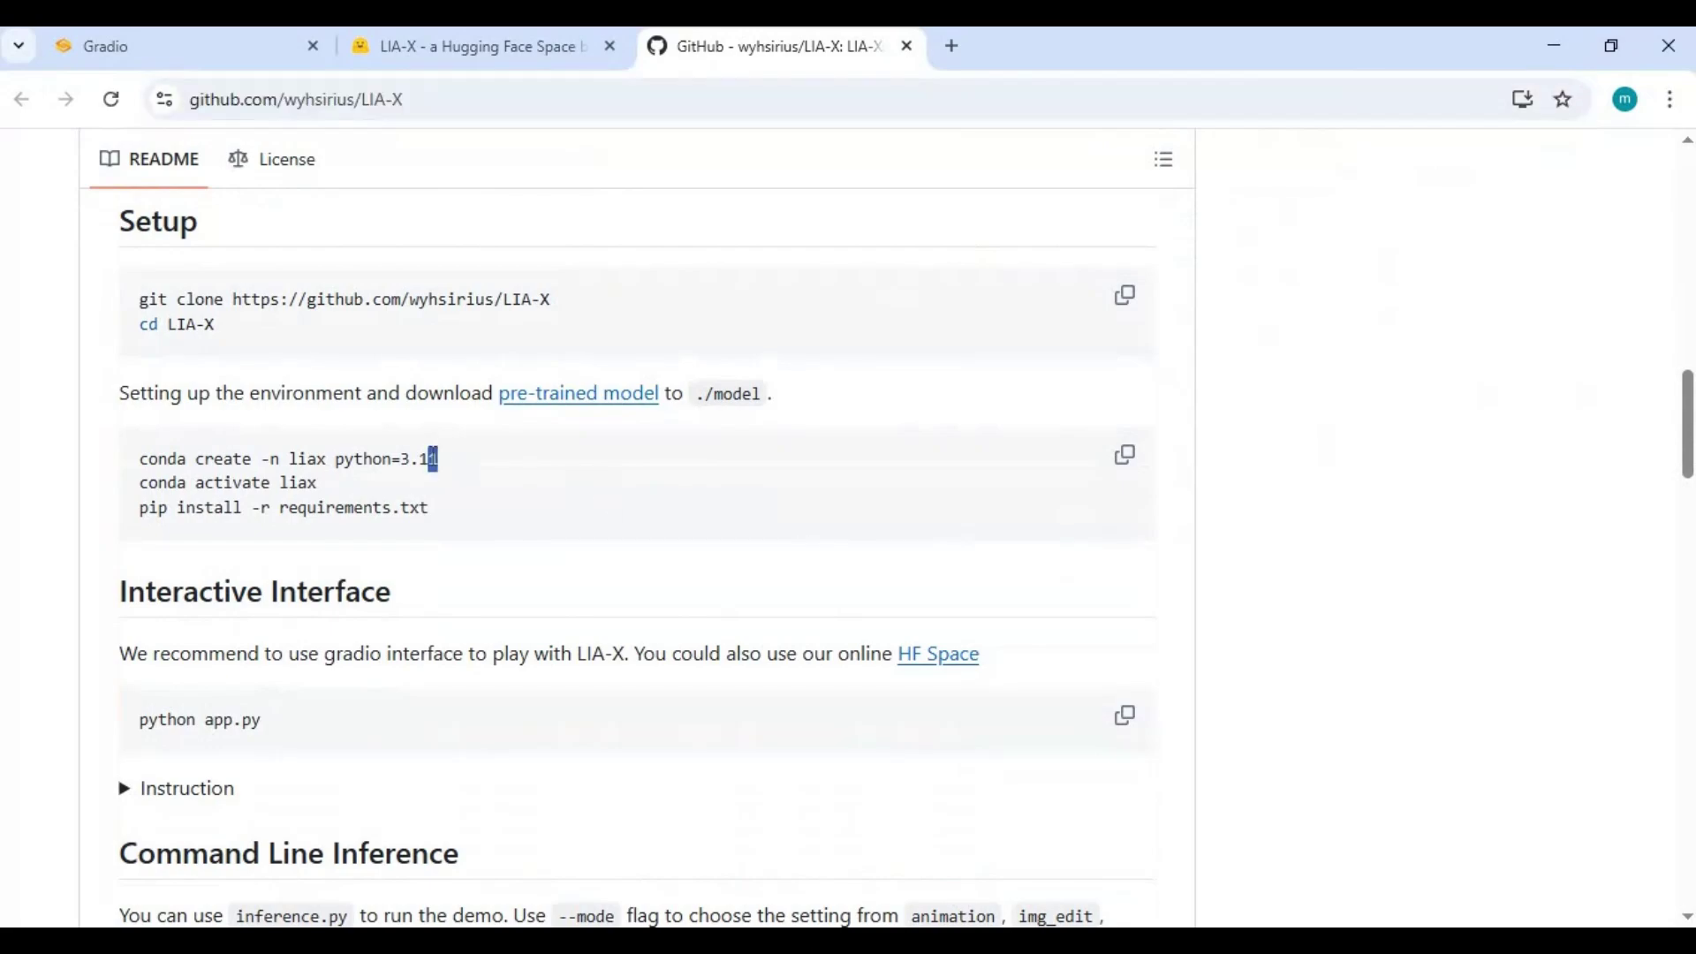
{"action": "left_click", "coordinate": [512, 461]}
{"action": "scroll", "coordinate": [658, 488], "scroll_direction": "down", "scroll_amount": 10}
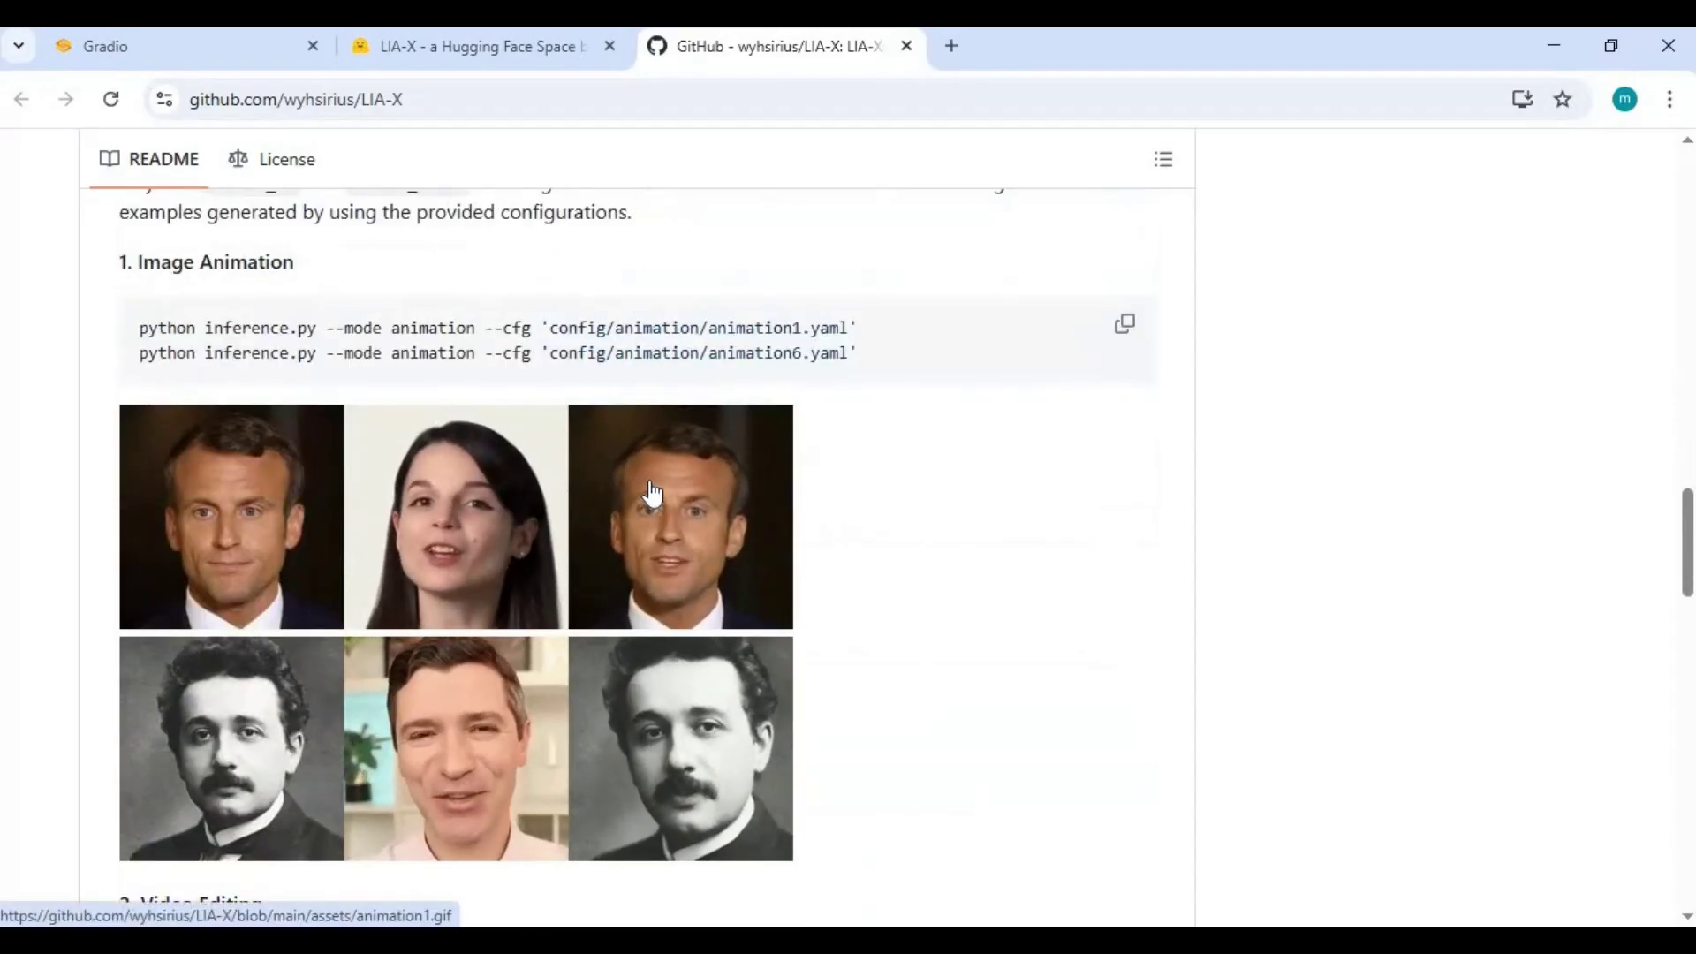
{"action": "scroll", "coordinate": [653, 493], "scroll_direction": "down", "scroll_amount": 8}
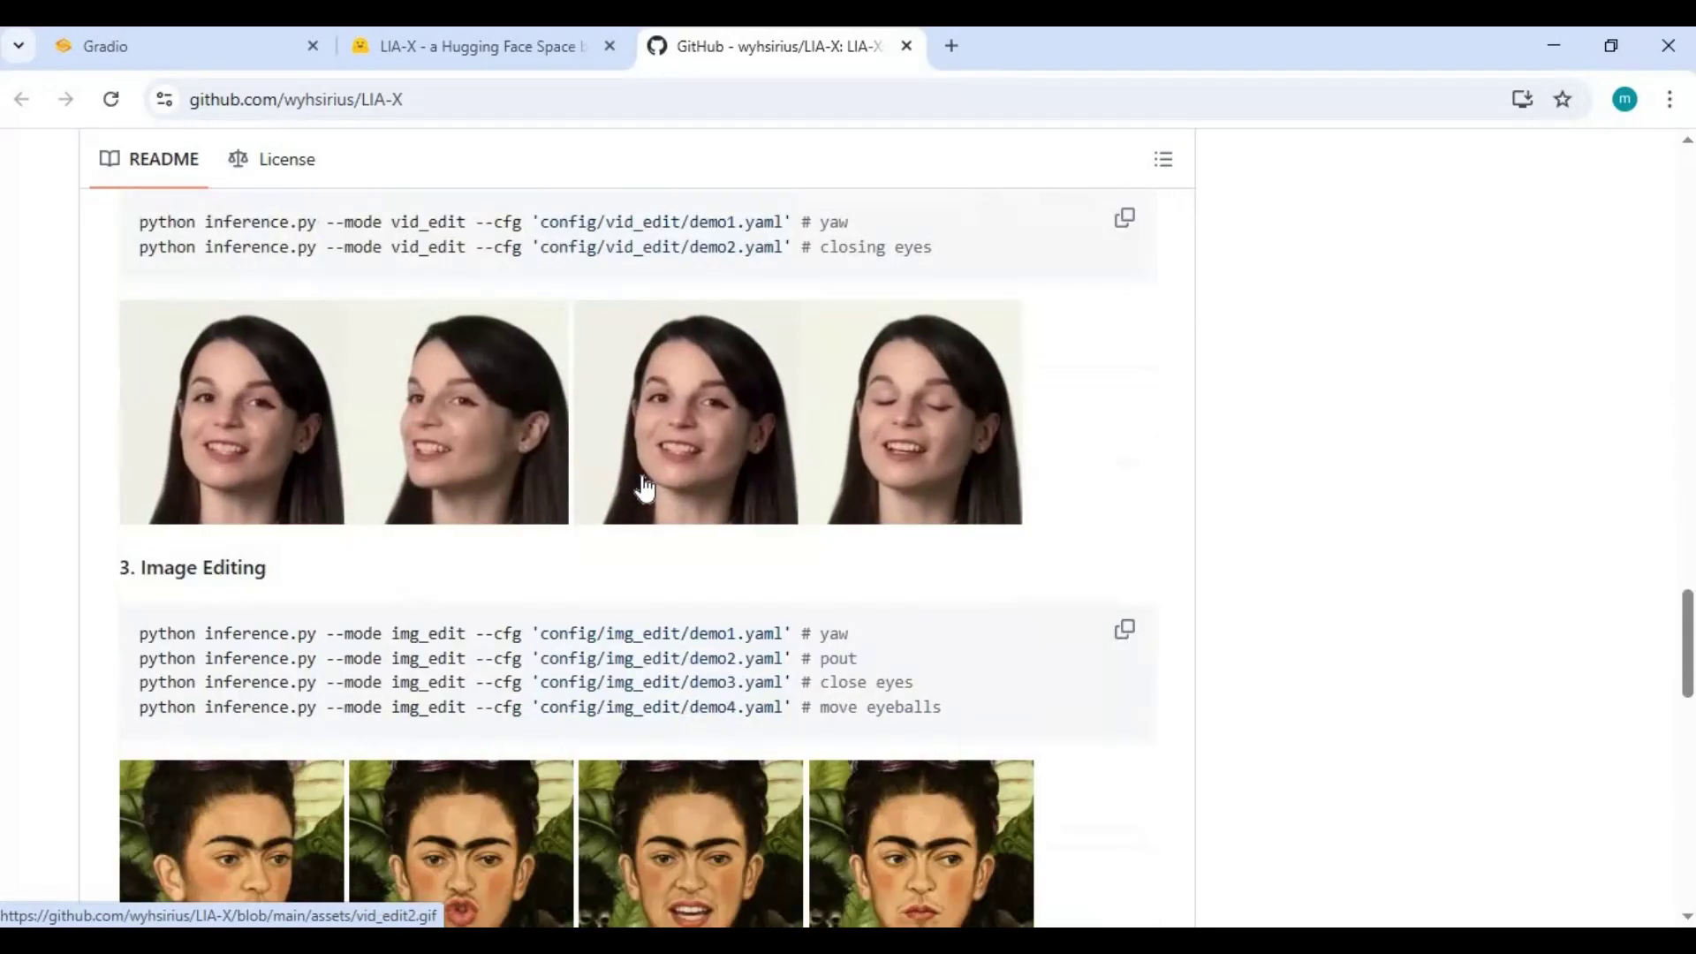
{"action": "scroll", "coordinate": [644, 486], "scroll_direction": "down", "scroll_amount": 7}
{"action": "scroll", "coordinate": [650, 481], "scroll_direction": "up", "scroll_amount": 8}
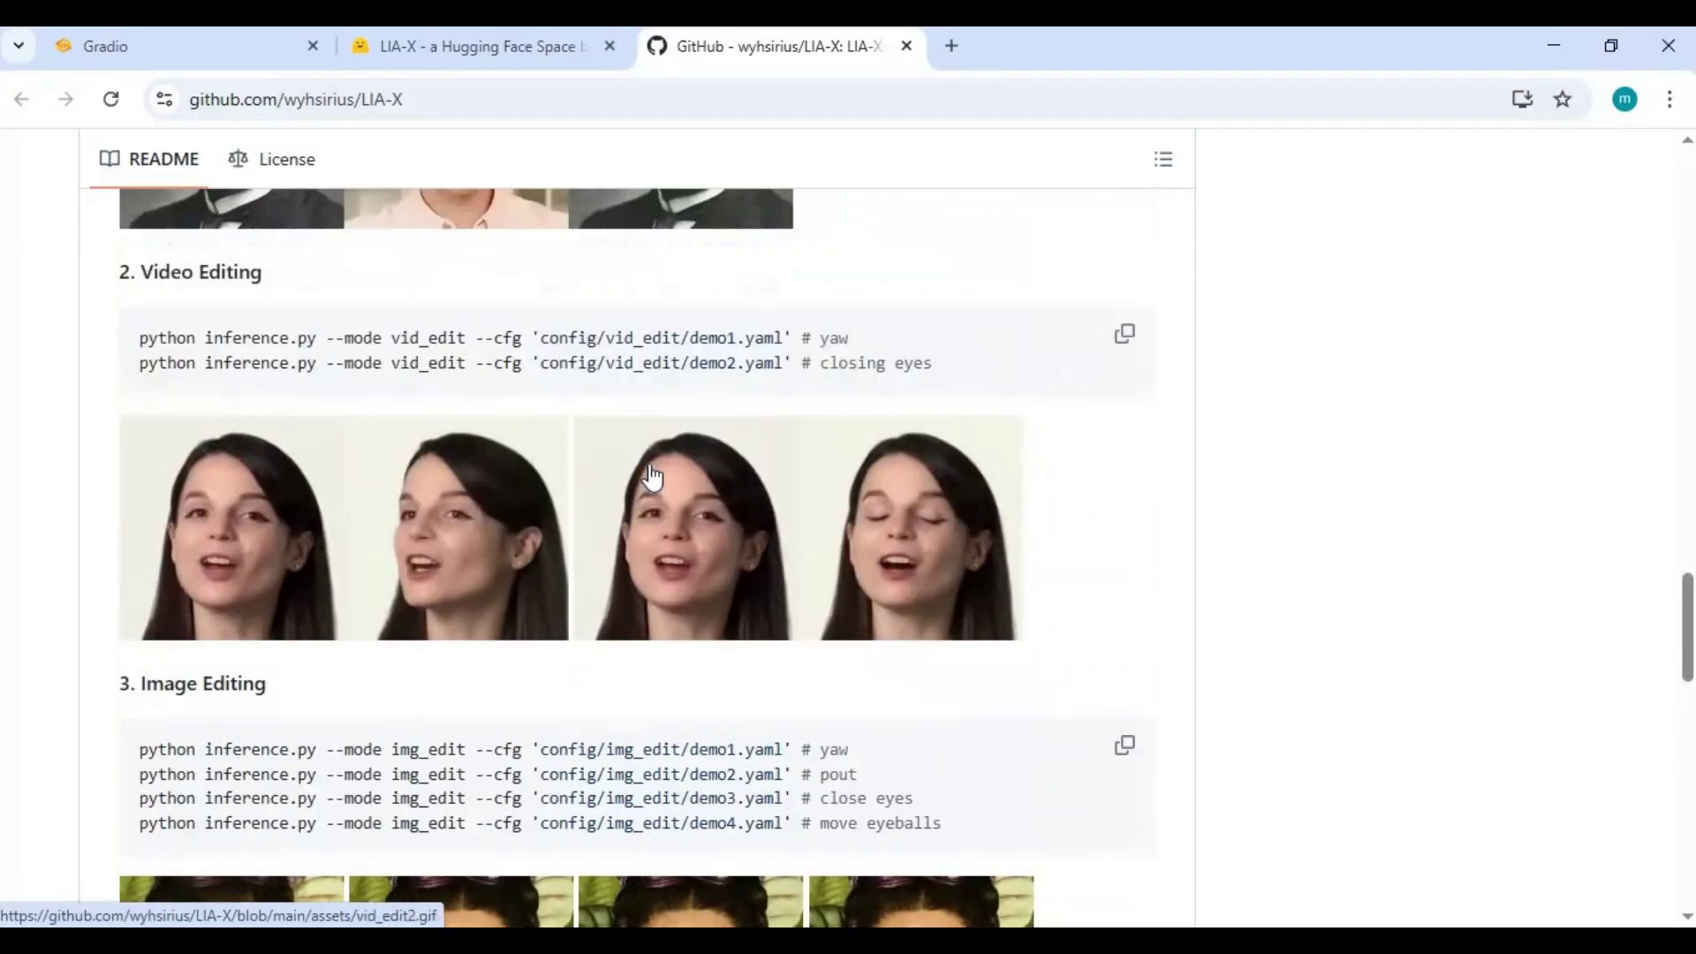
{"action": "scroll", "coordinate": [652, 478], "scroll_direction": "up", "scroll_amount": 20}
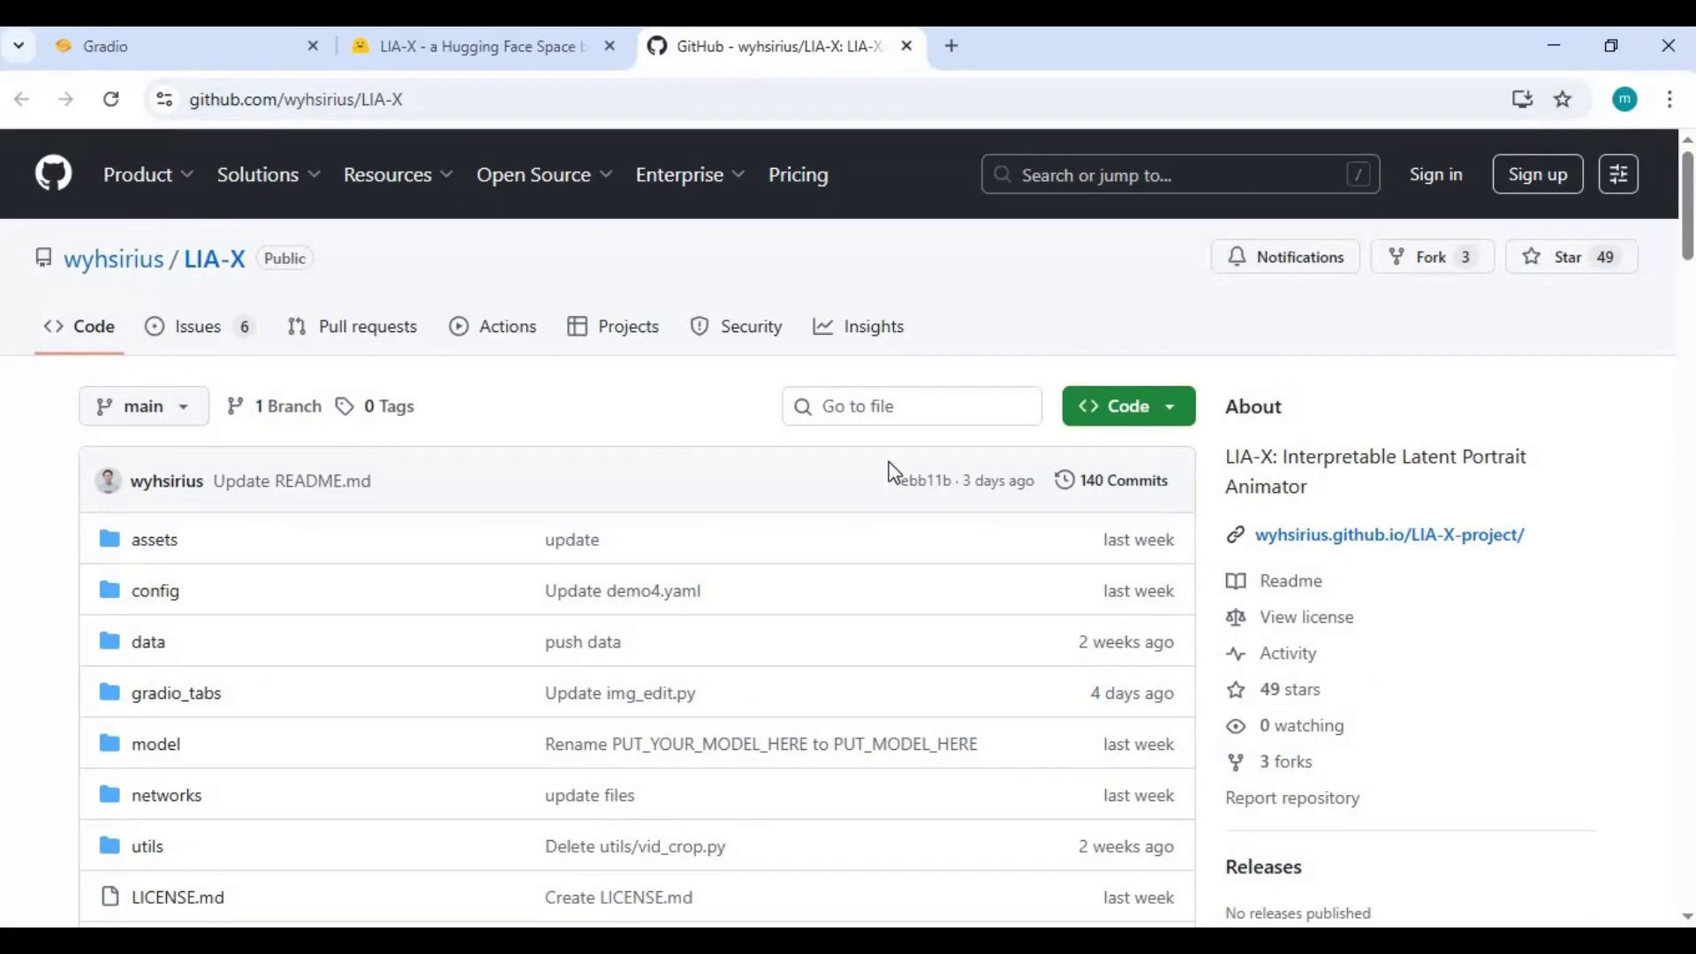
Step: Copy the LIA-X repository's HTTPS clone URL and open a Command Prompt in the E:\Lia folder
{"action": "left_click", "coordinate": [1127, 419]}
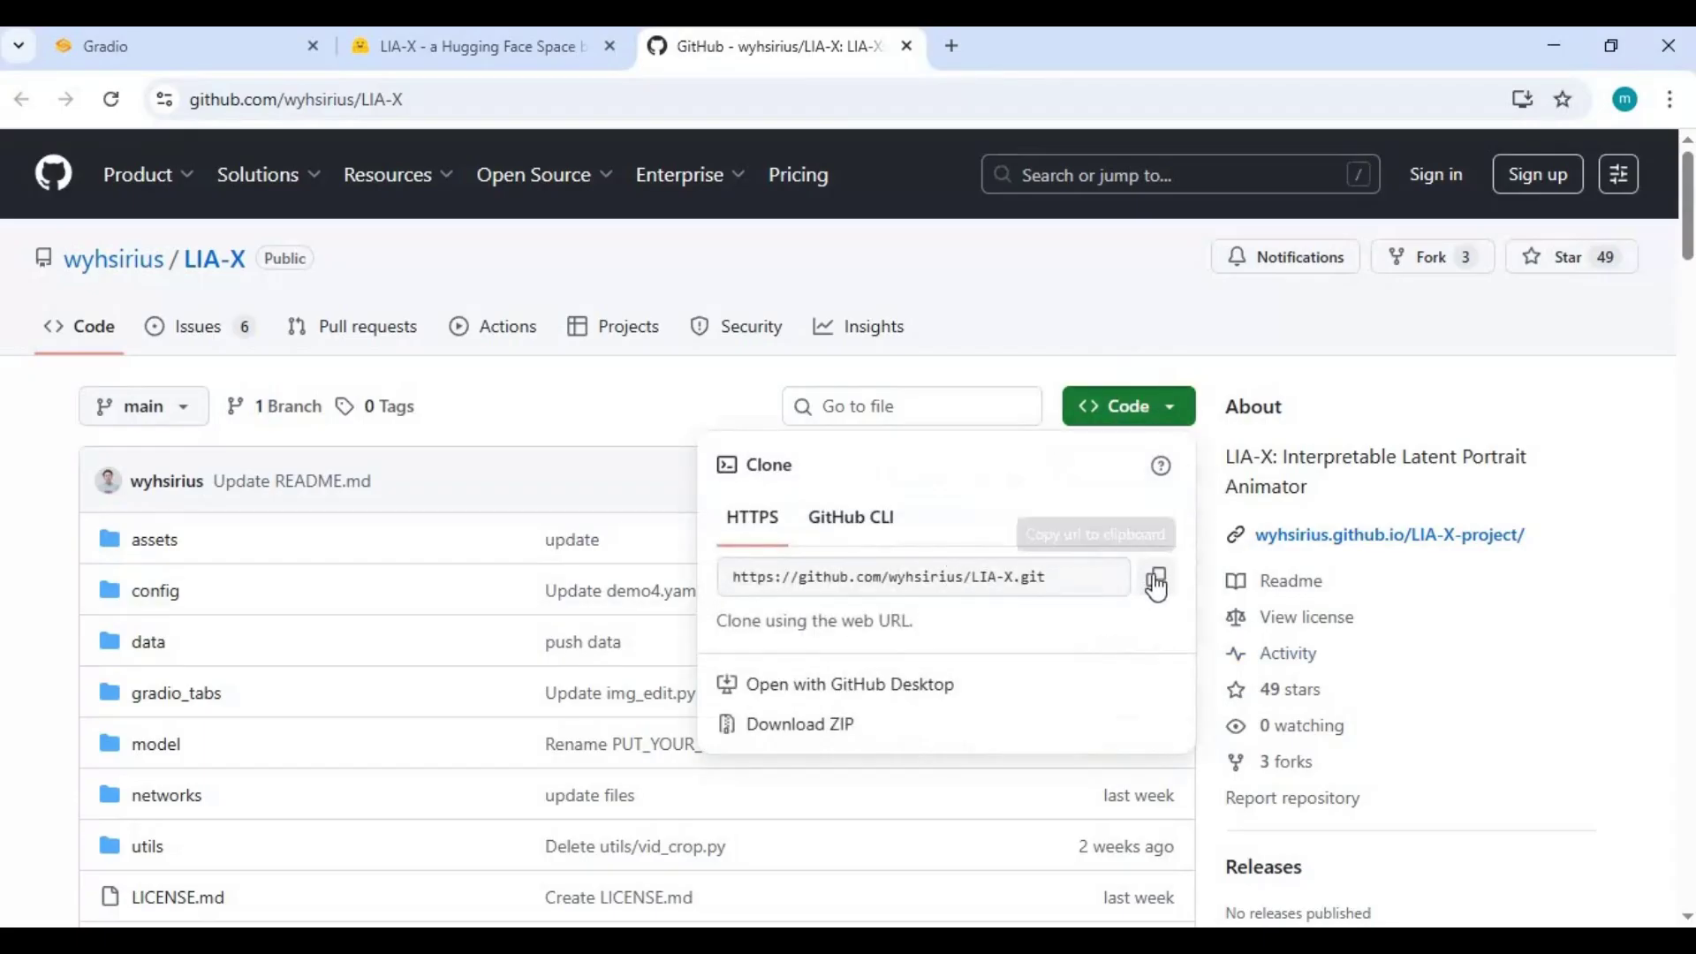
{"action": "left_click", "coordinate": [1155, 583]}
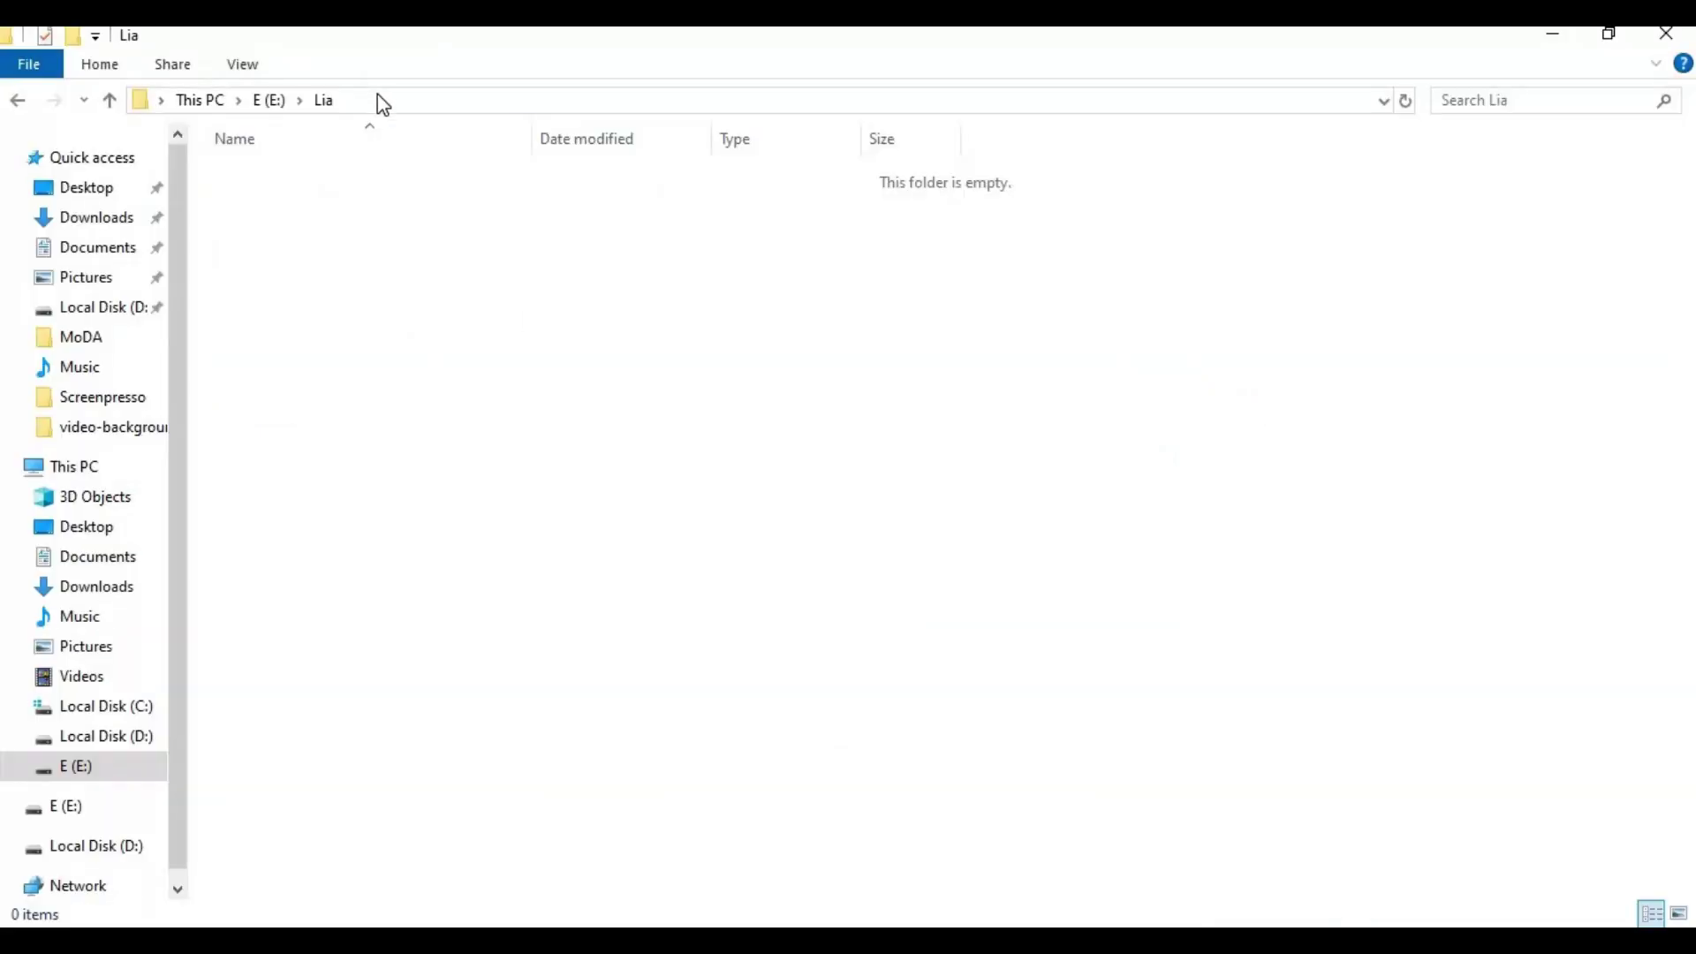
{"action": "left_click", "coordinate": [381, 97]}
{"action": "type", "text": "cmd"}
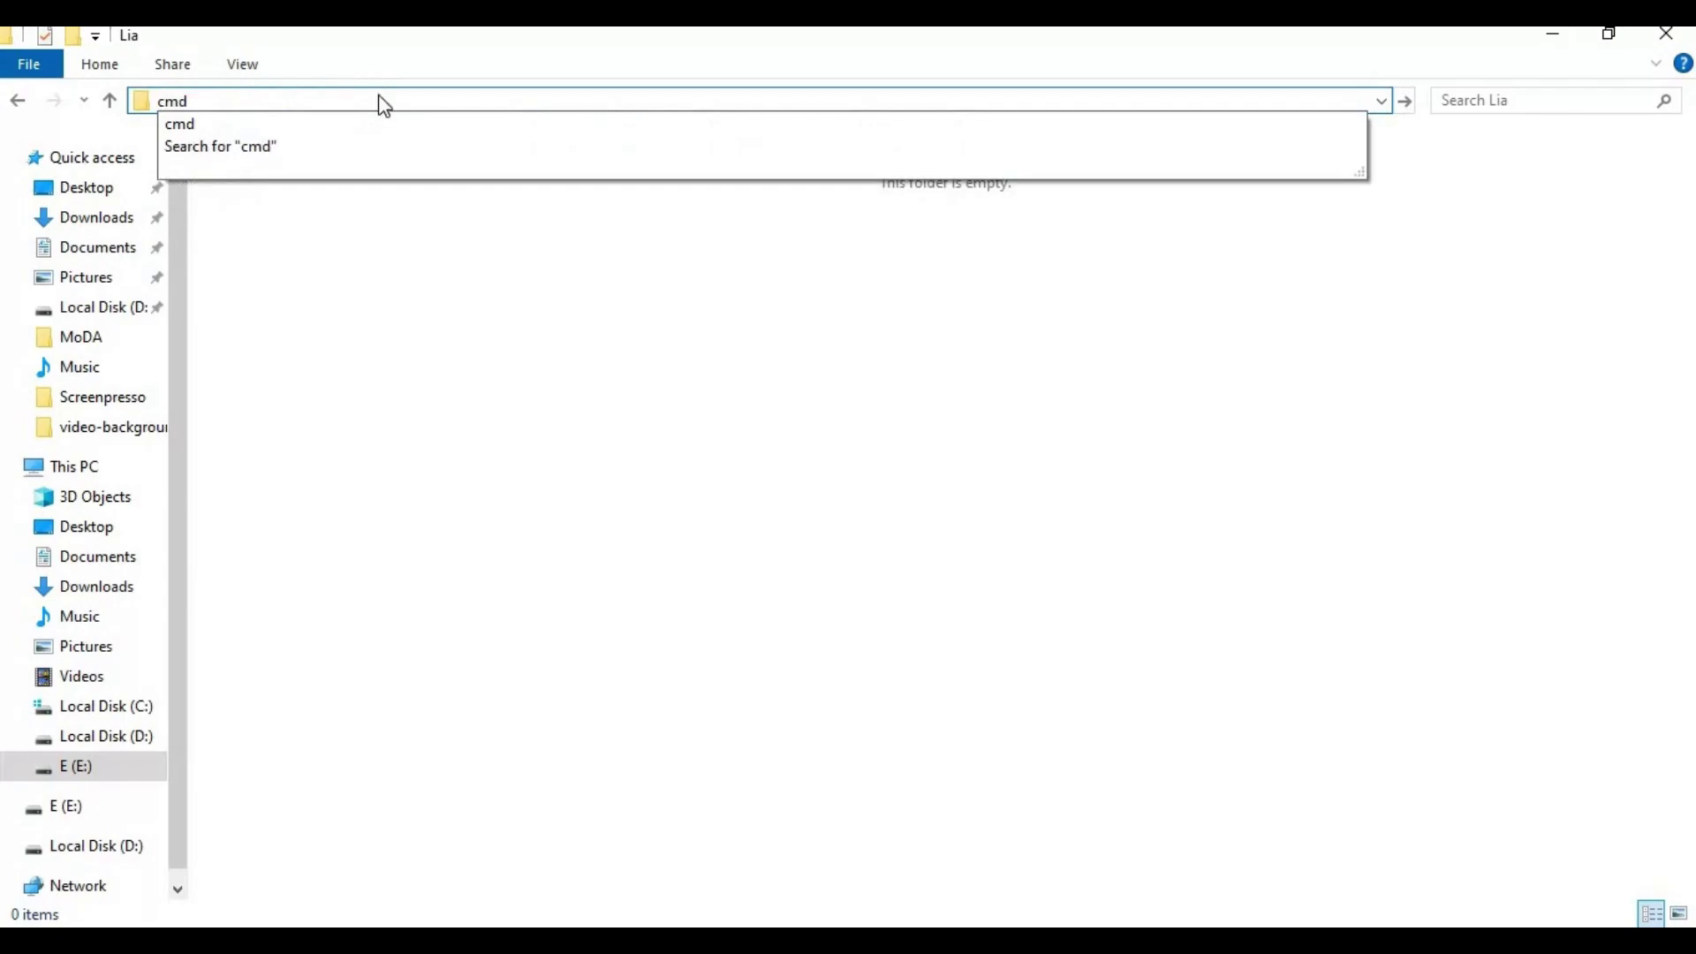
{"action": "key", "text": "Return"}
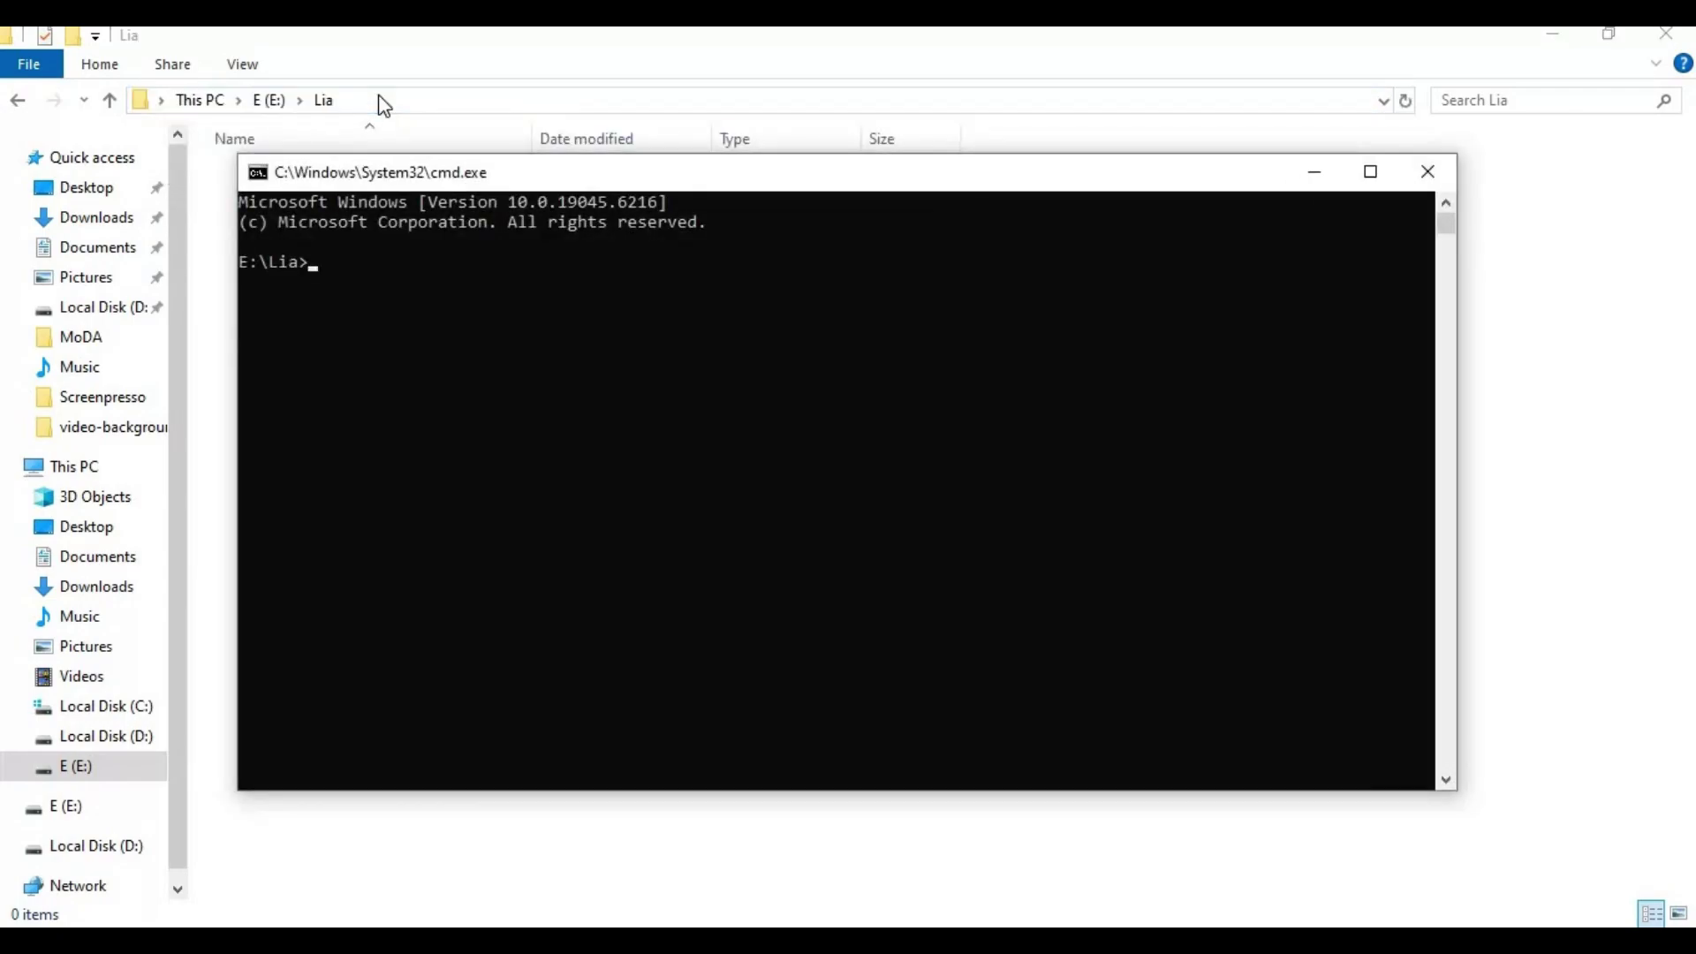
{"action": "type", "text": "git clone"}
{"action": "key", "text": "ctrl+v"}
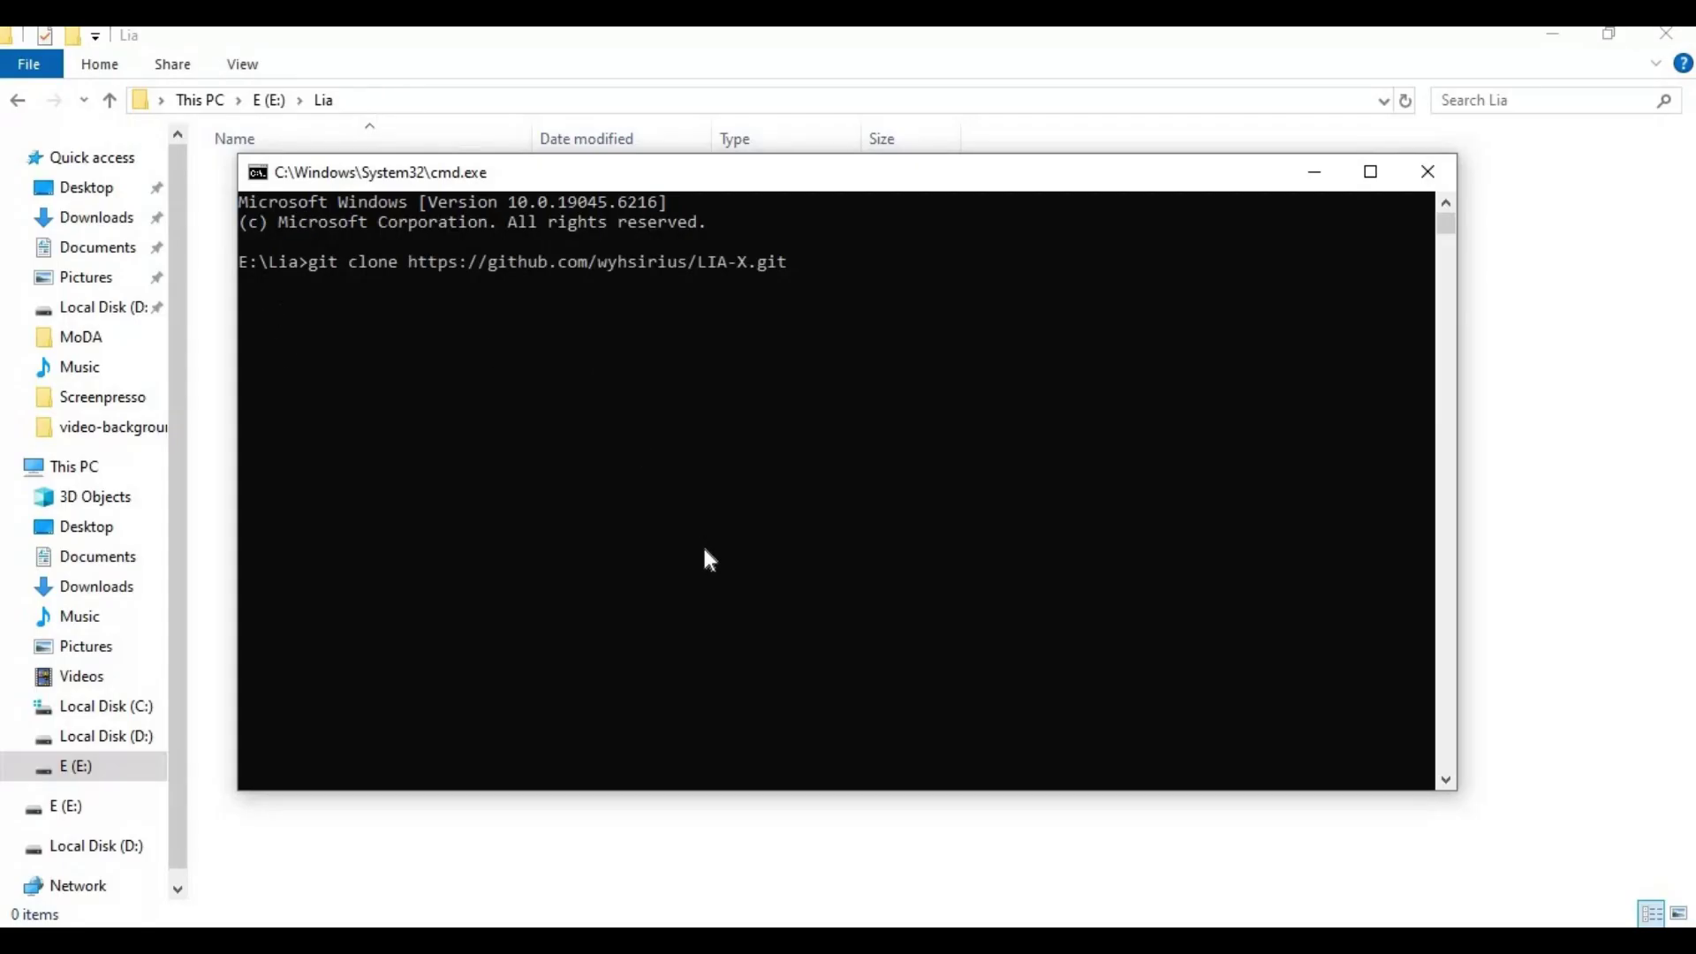
{"action": "key", "text": "Return"}
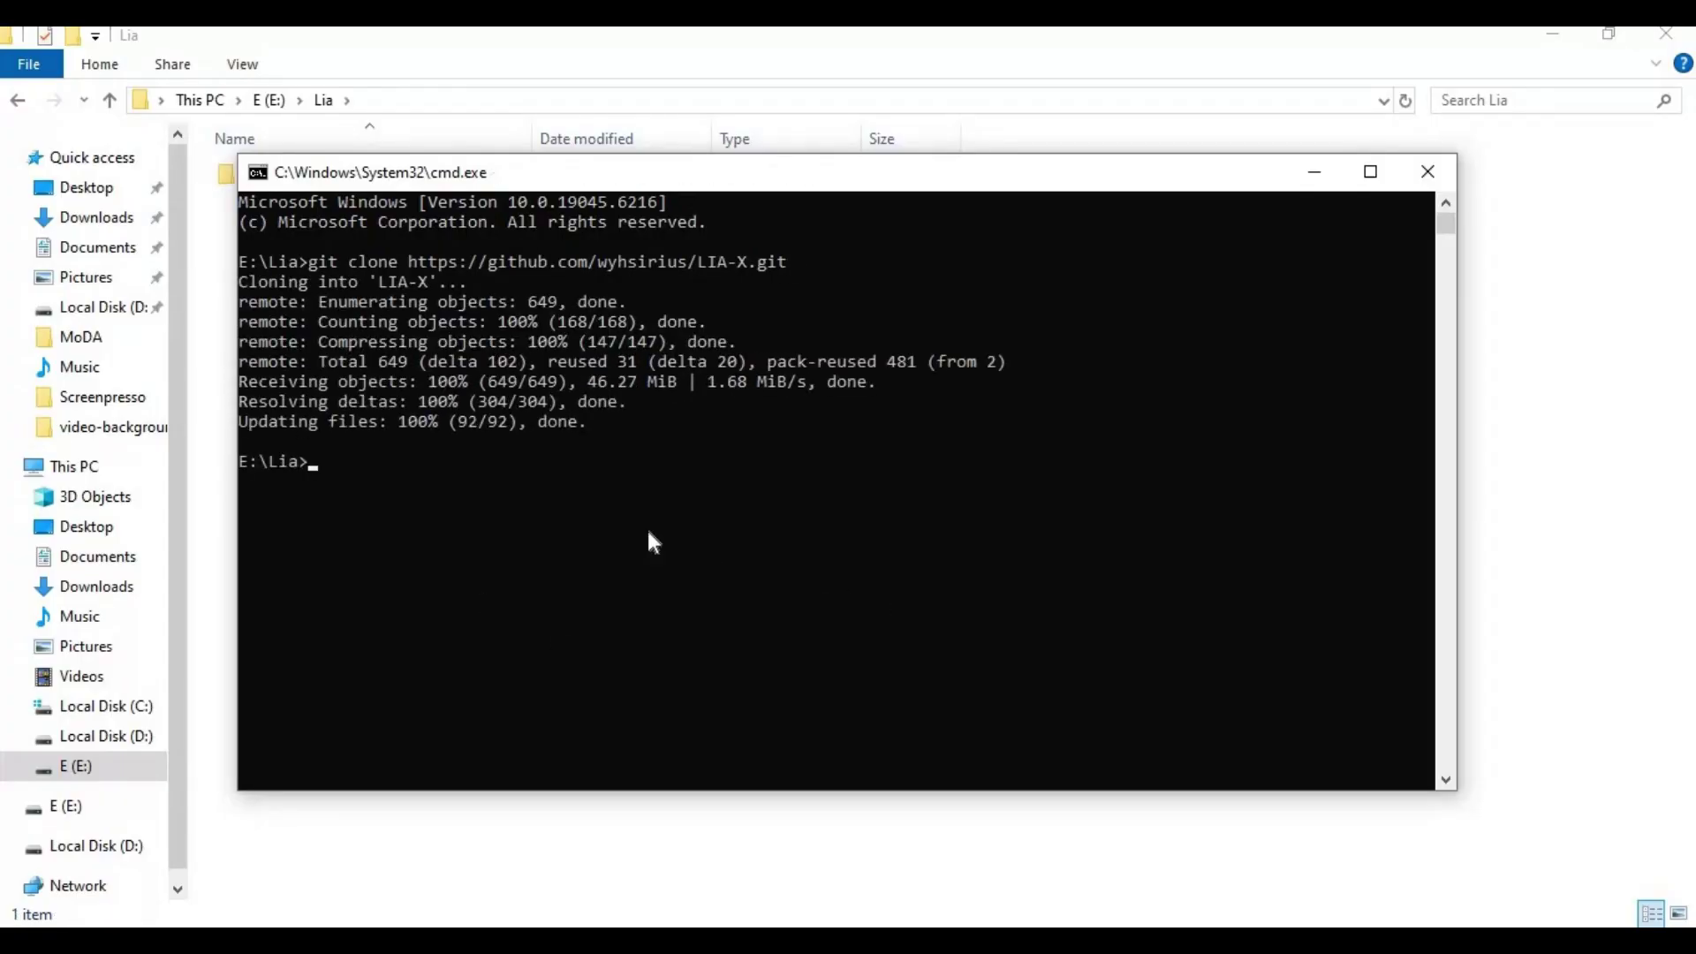
Step: Open the cloned LIA-X folder in File Explorer and copy its path, E:\Lia\LIA-X
{"action": "left_click", "coordinate": [629, 857]}
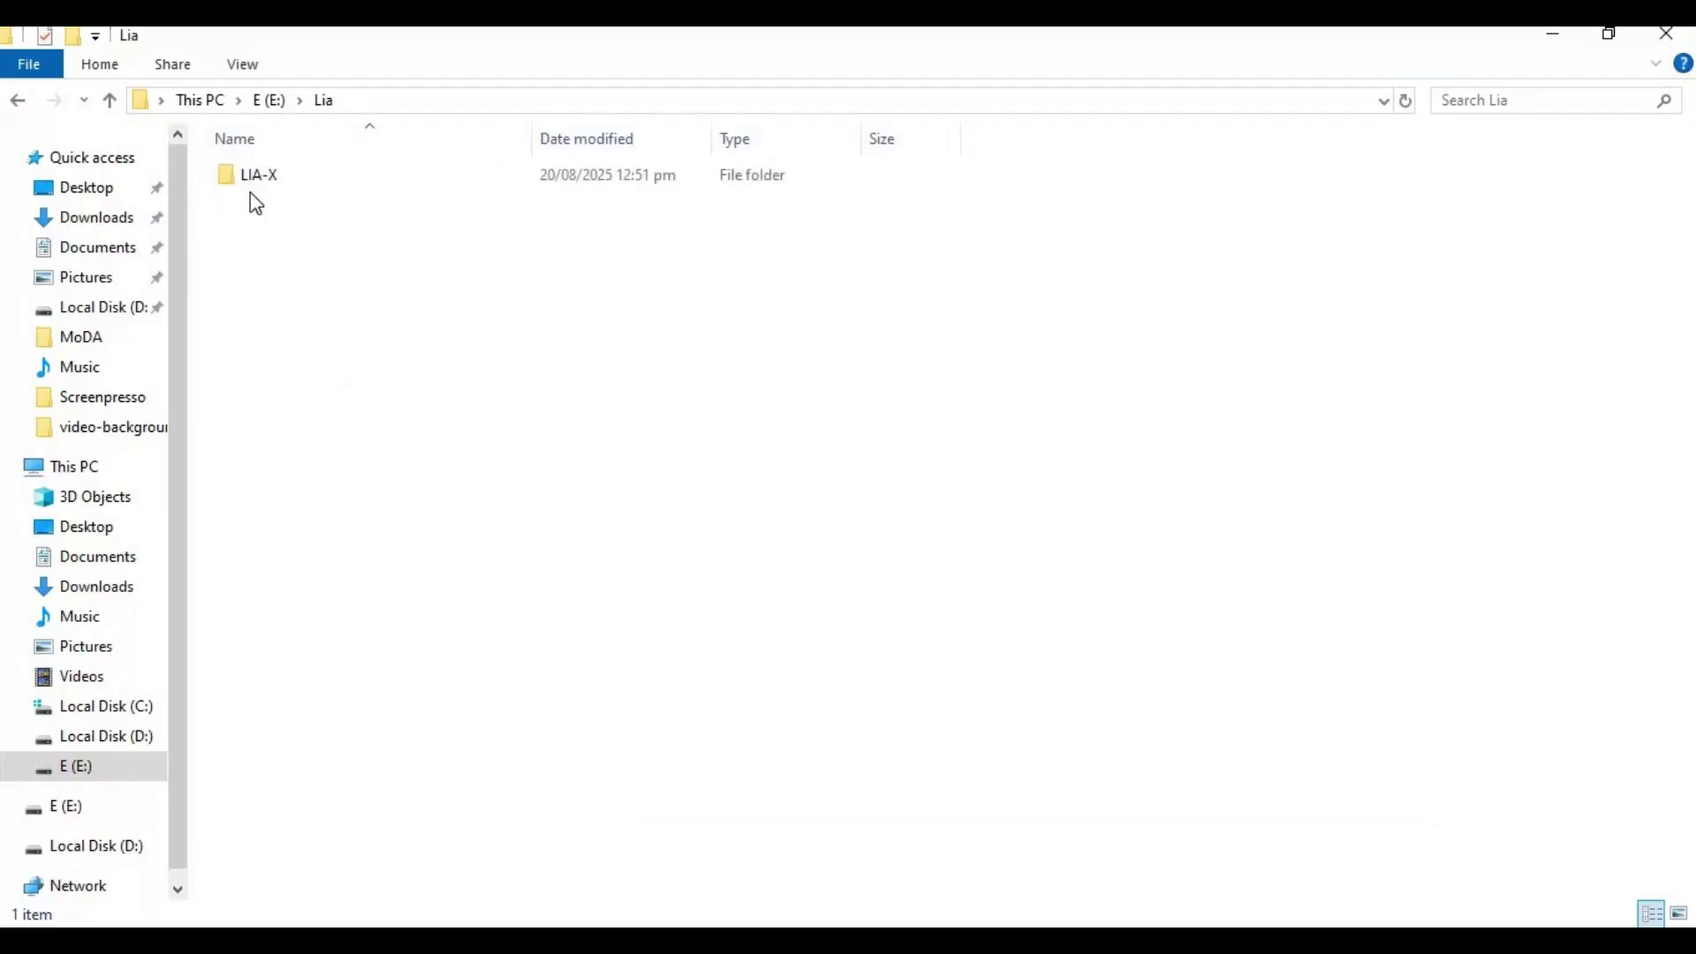
{"action": "double_click", "coordinate": [251, 177]}
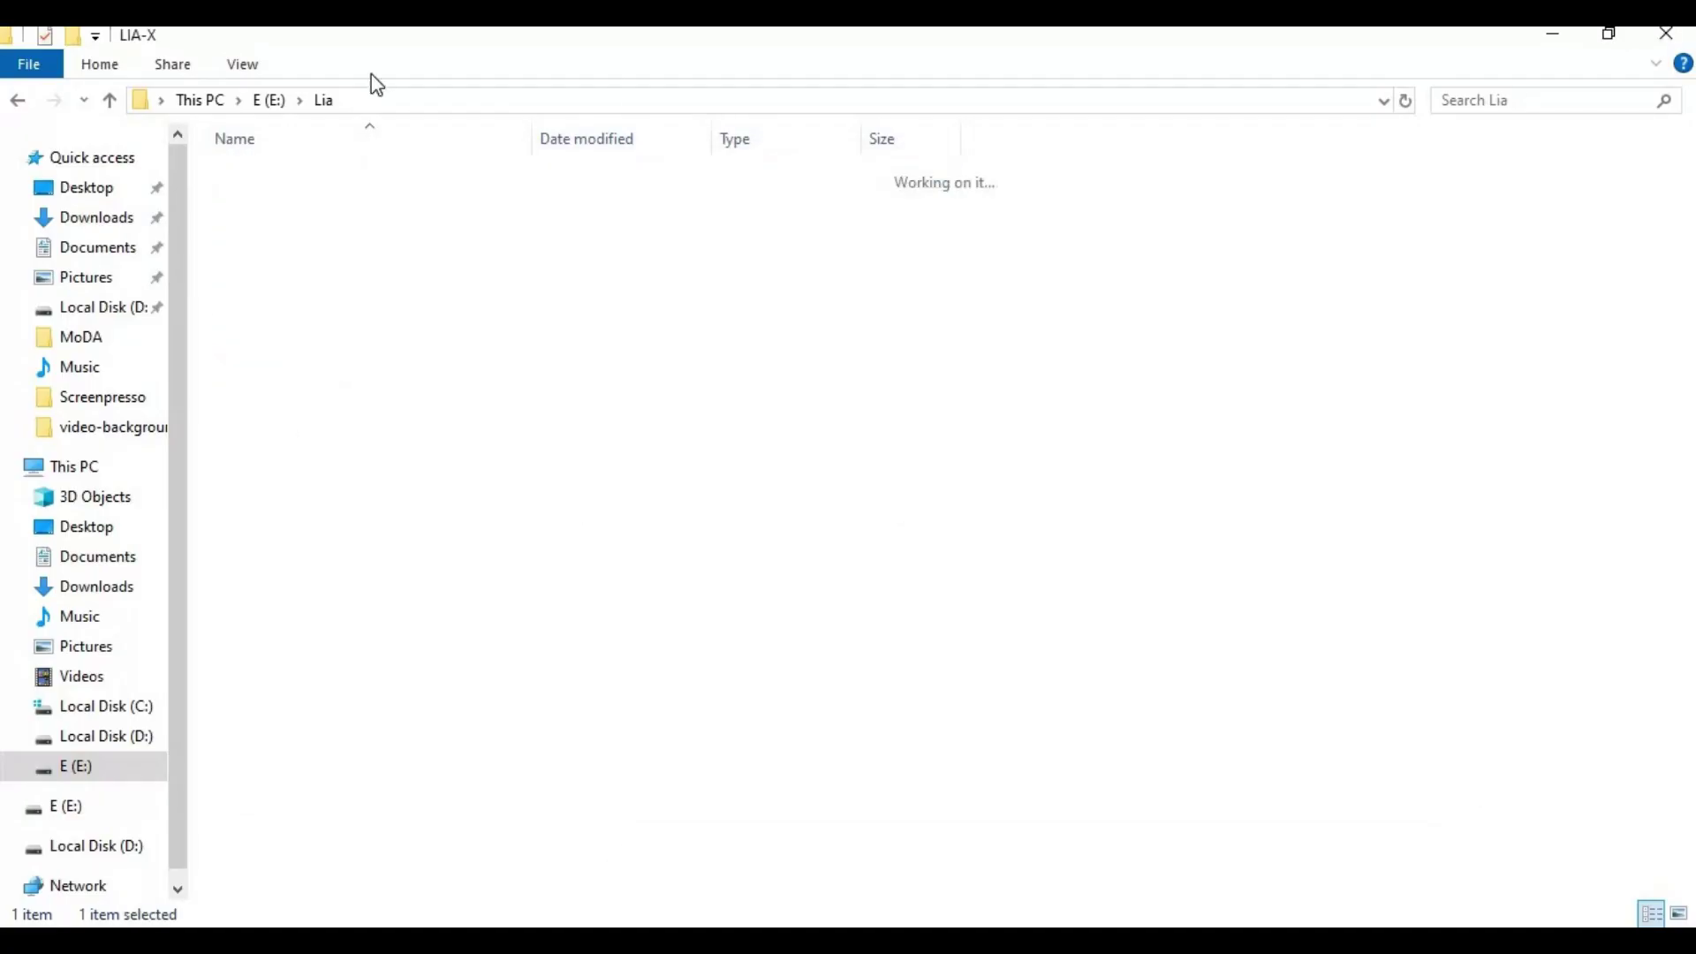
{"action": "left_click", "coordinate": [480, 101]}
{"action": "key", "text": "ctrl+c"}
{"action": "right_click", "coordinate": [210, 101]}
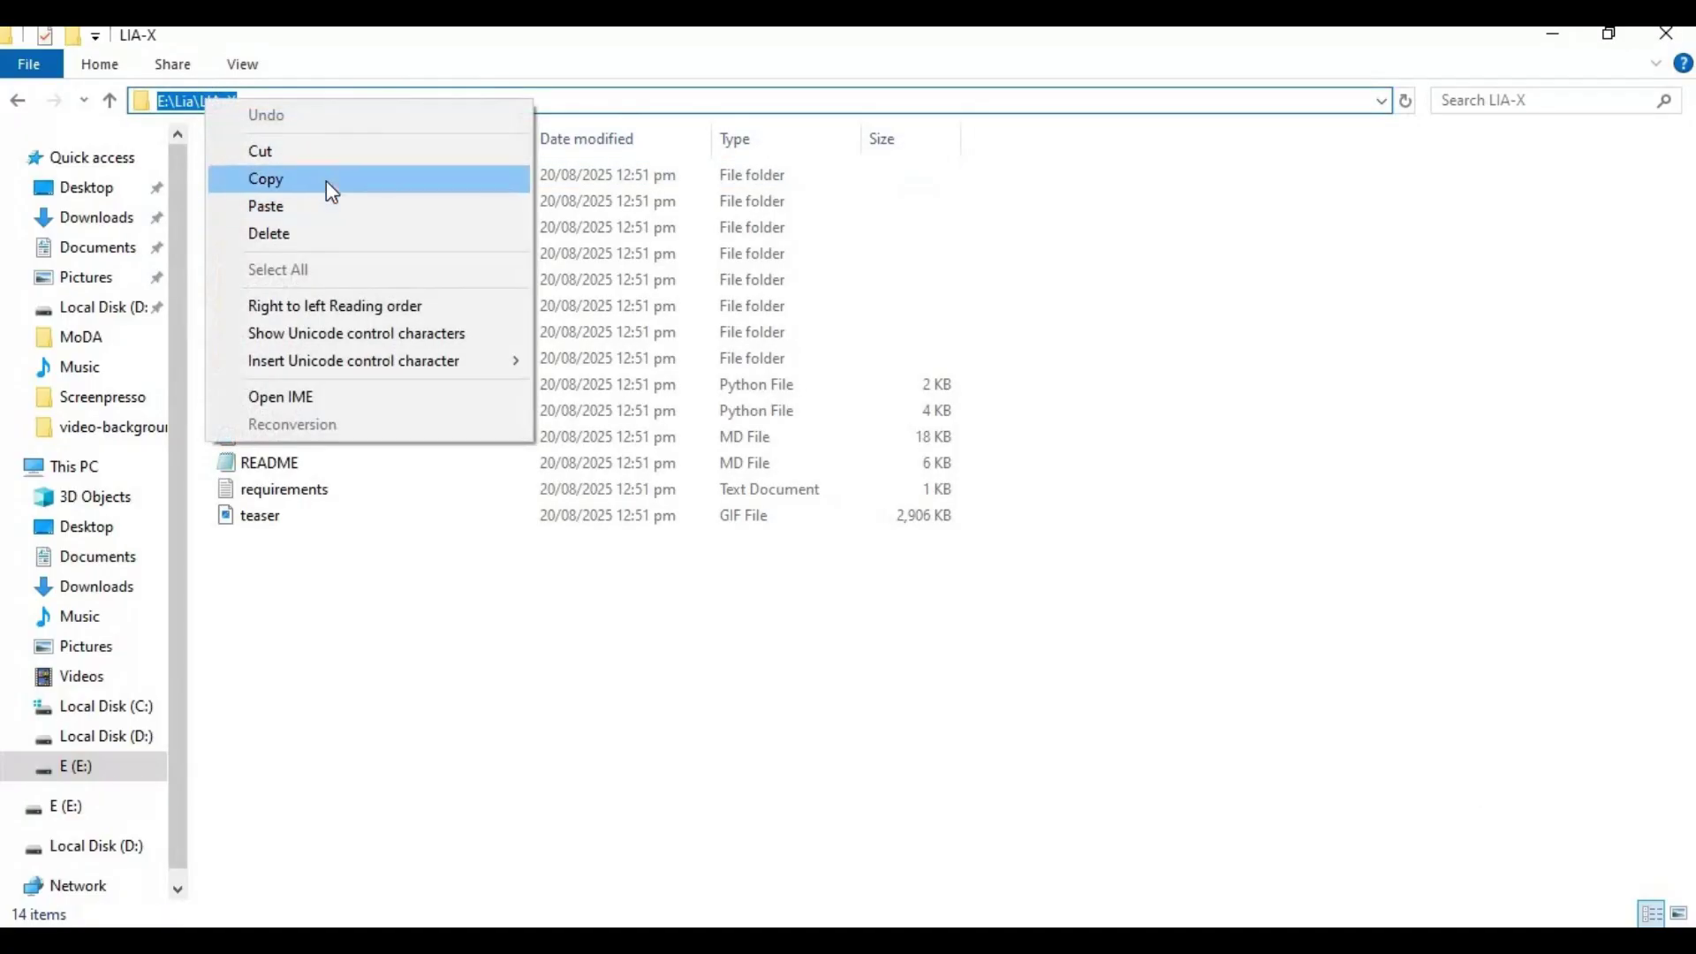
{"action": "left_click", "coordinate": [325, 180]}
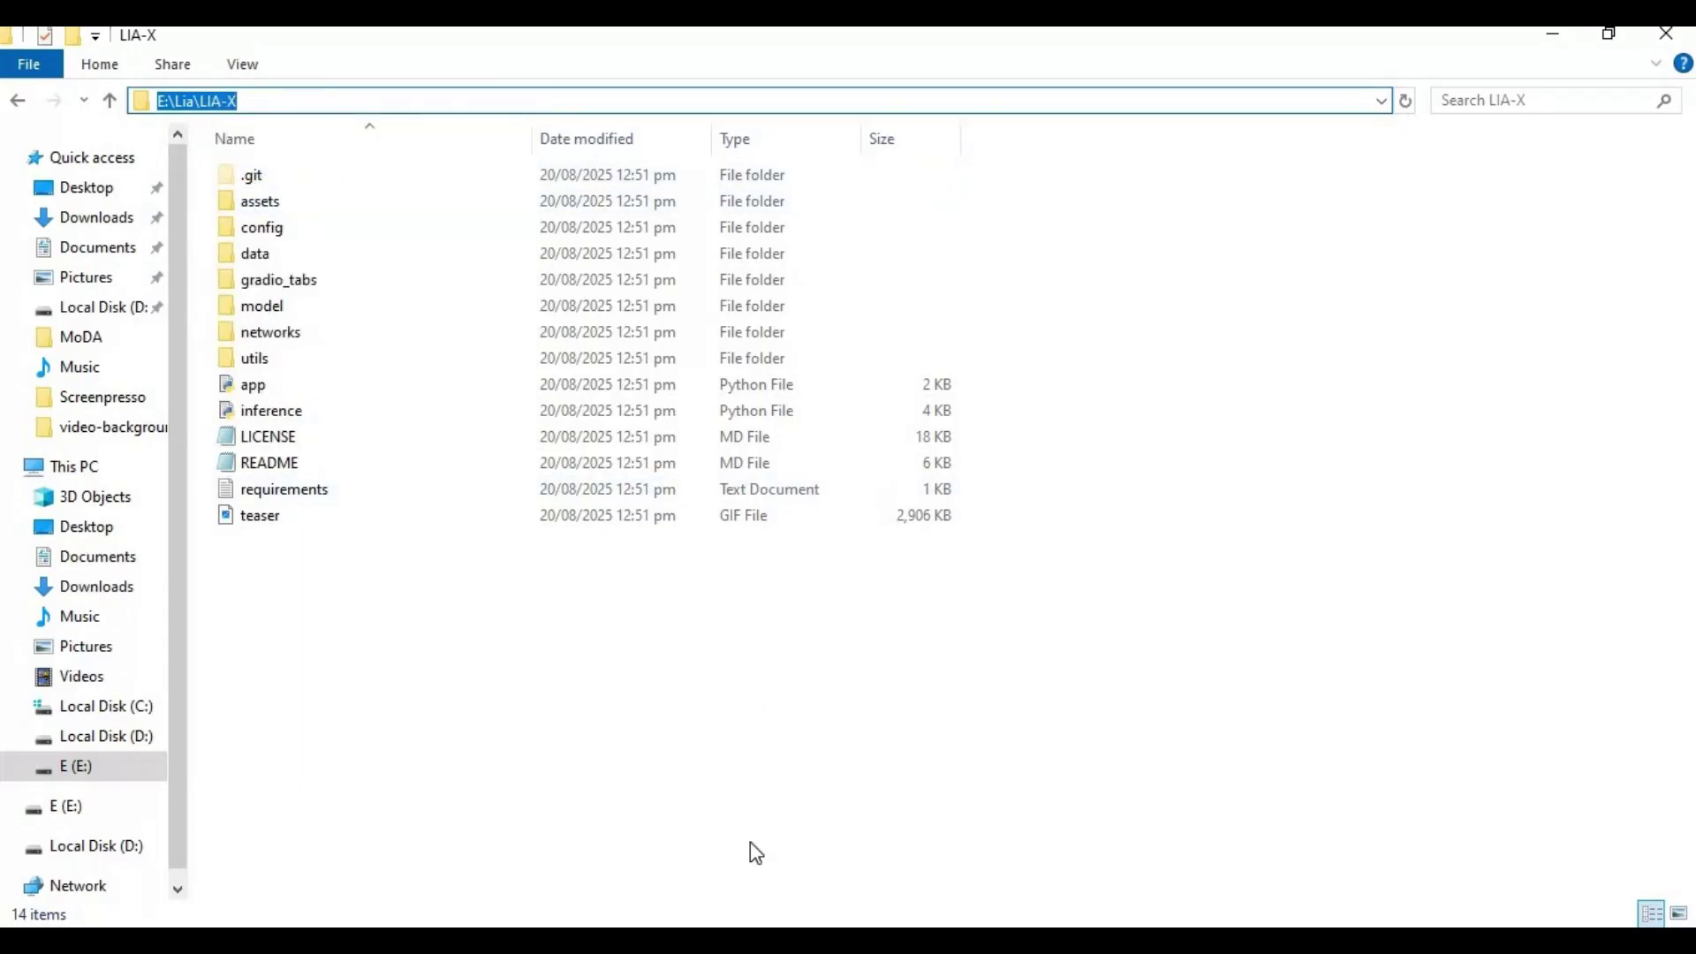
Step: Change the Command Prompt's working directory to E:\Lia\LIA-X
{"action": "left_click", "coordinate": [691, 940]}
{"action": "left_click", "coordinate": [749, 887]}
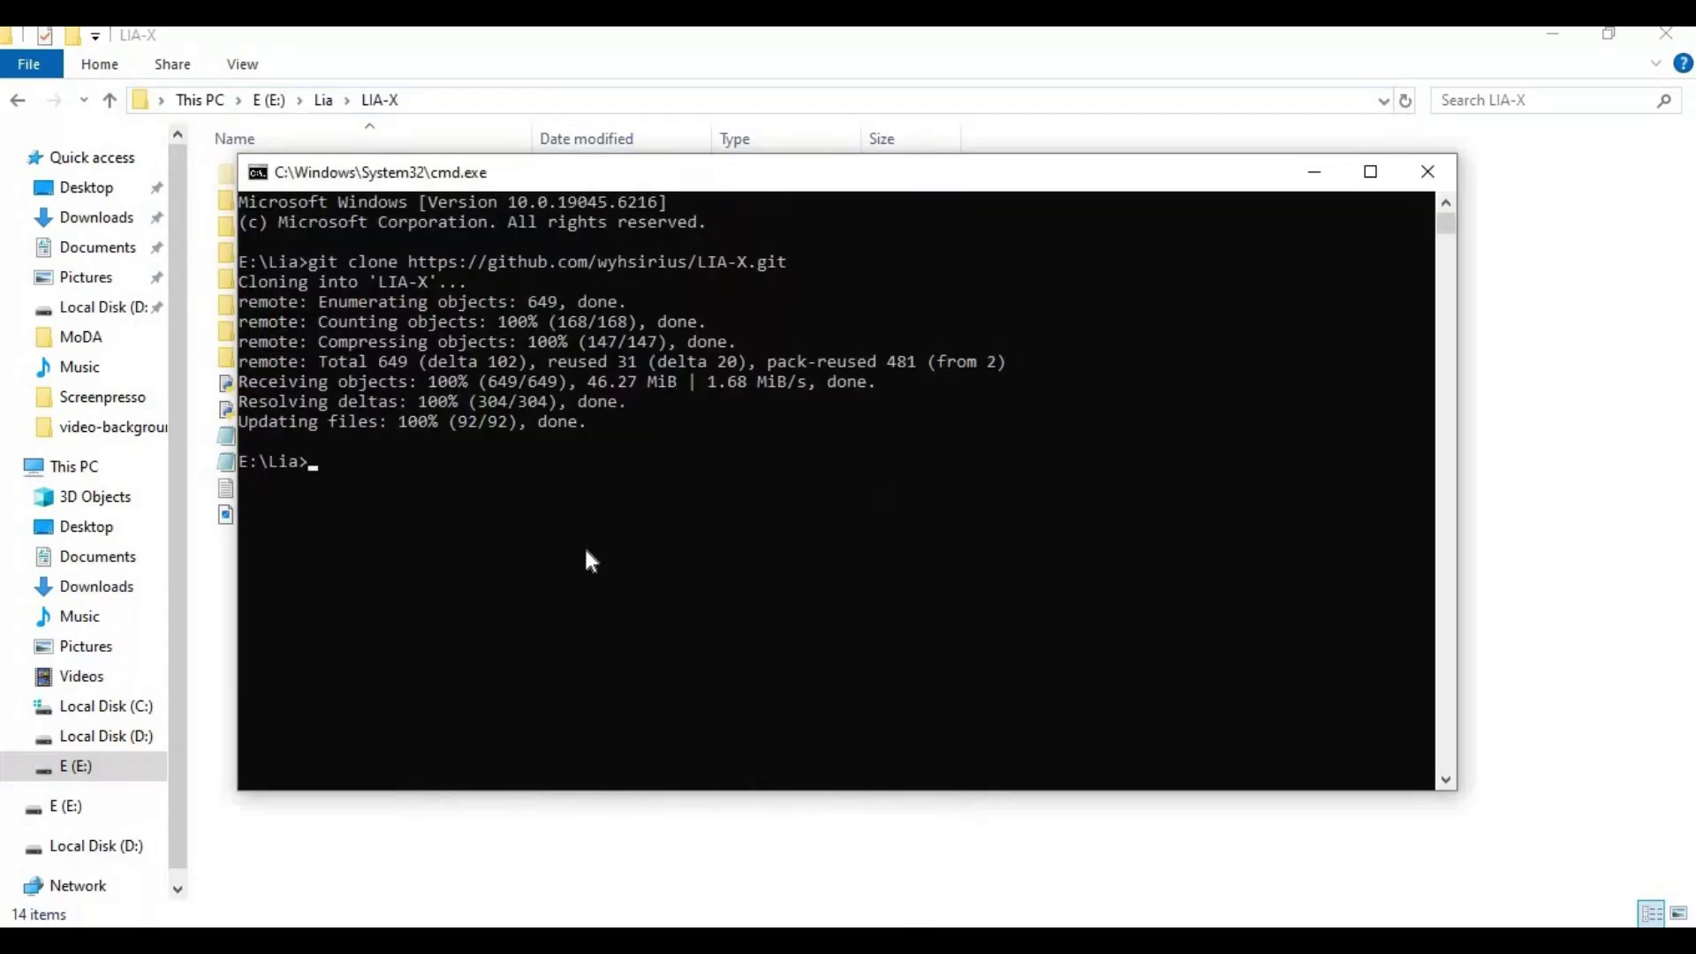
{"action": "type", "text": "cd"}
{"action": "key", "text": "ctrl+v"}
{"action": "key", "text": "Return"}
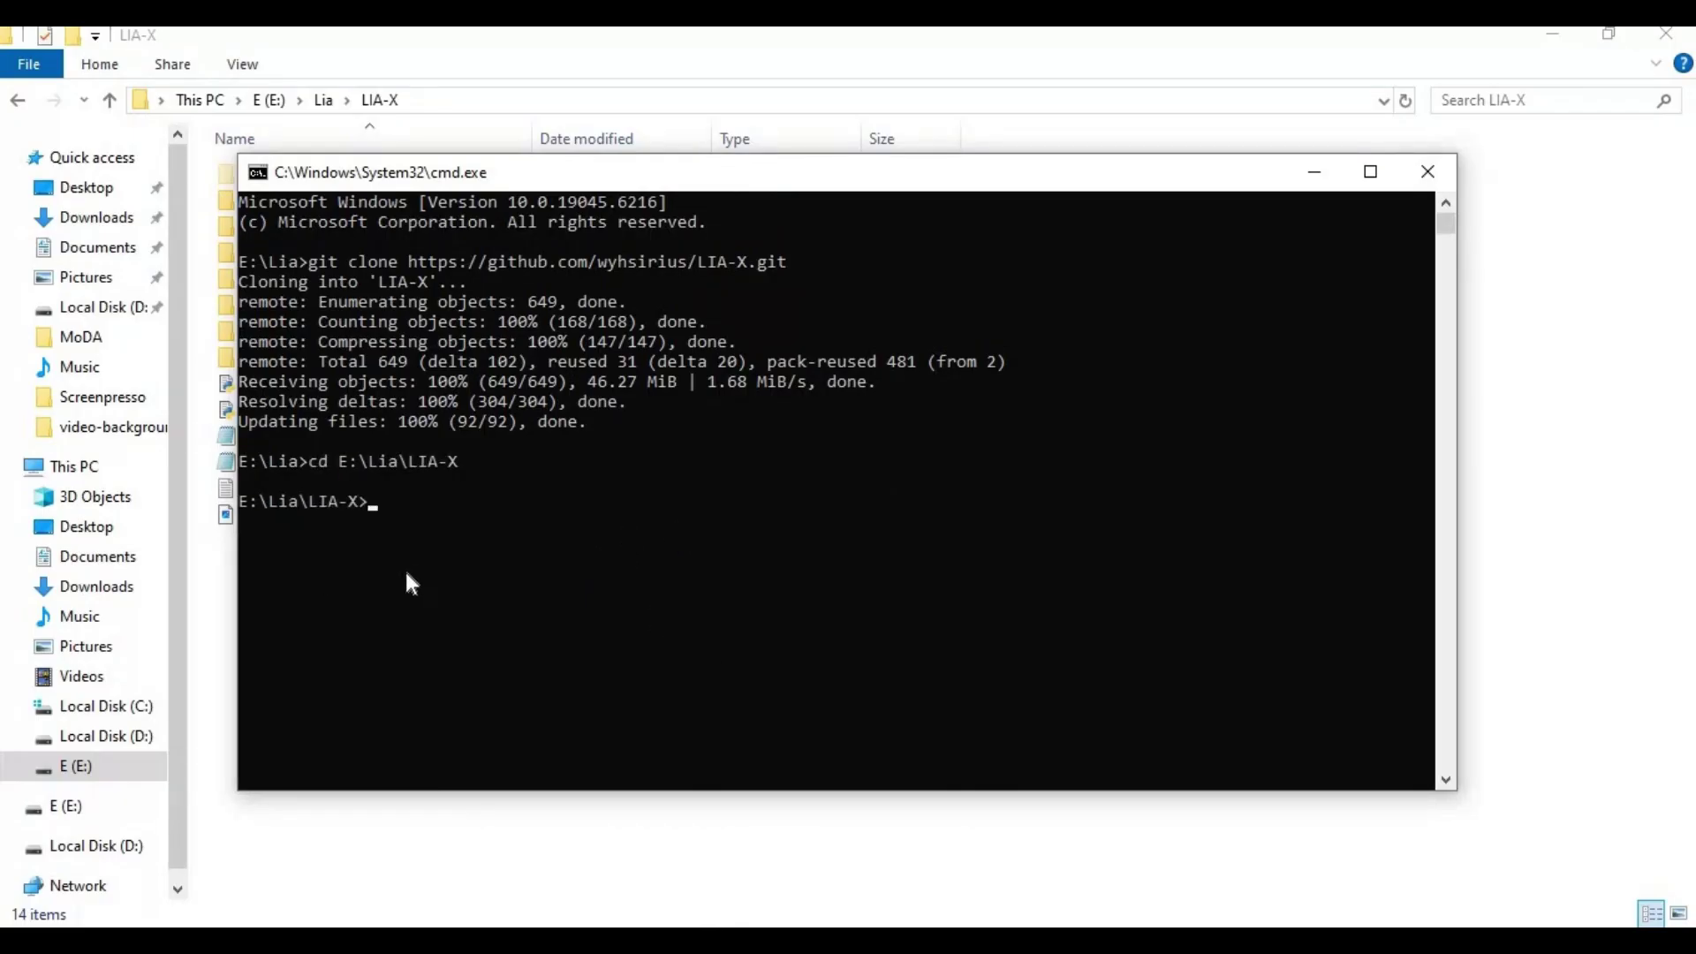
Step: Create a Python 3.12 virtual environment named venv in the LIA-X folder and activate it with venv\scripts\activate
{"action": "type", "text": "py -3.12 -m venv venv"}
{"action": "key", "text": "Return"}
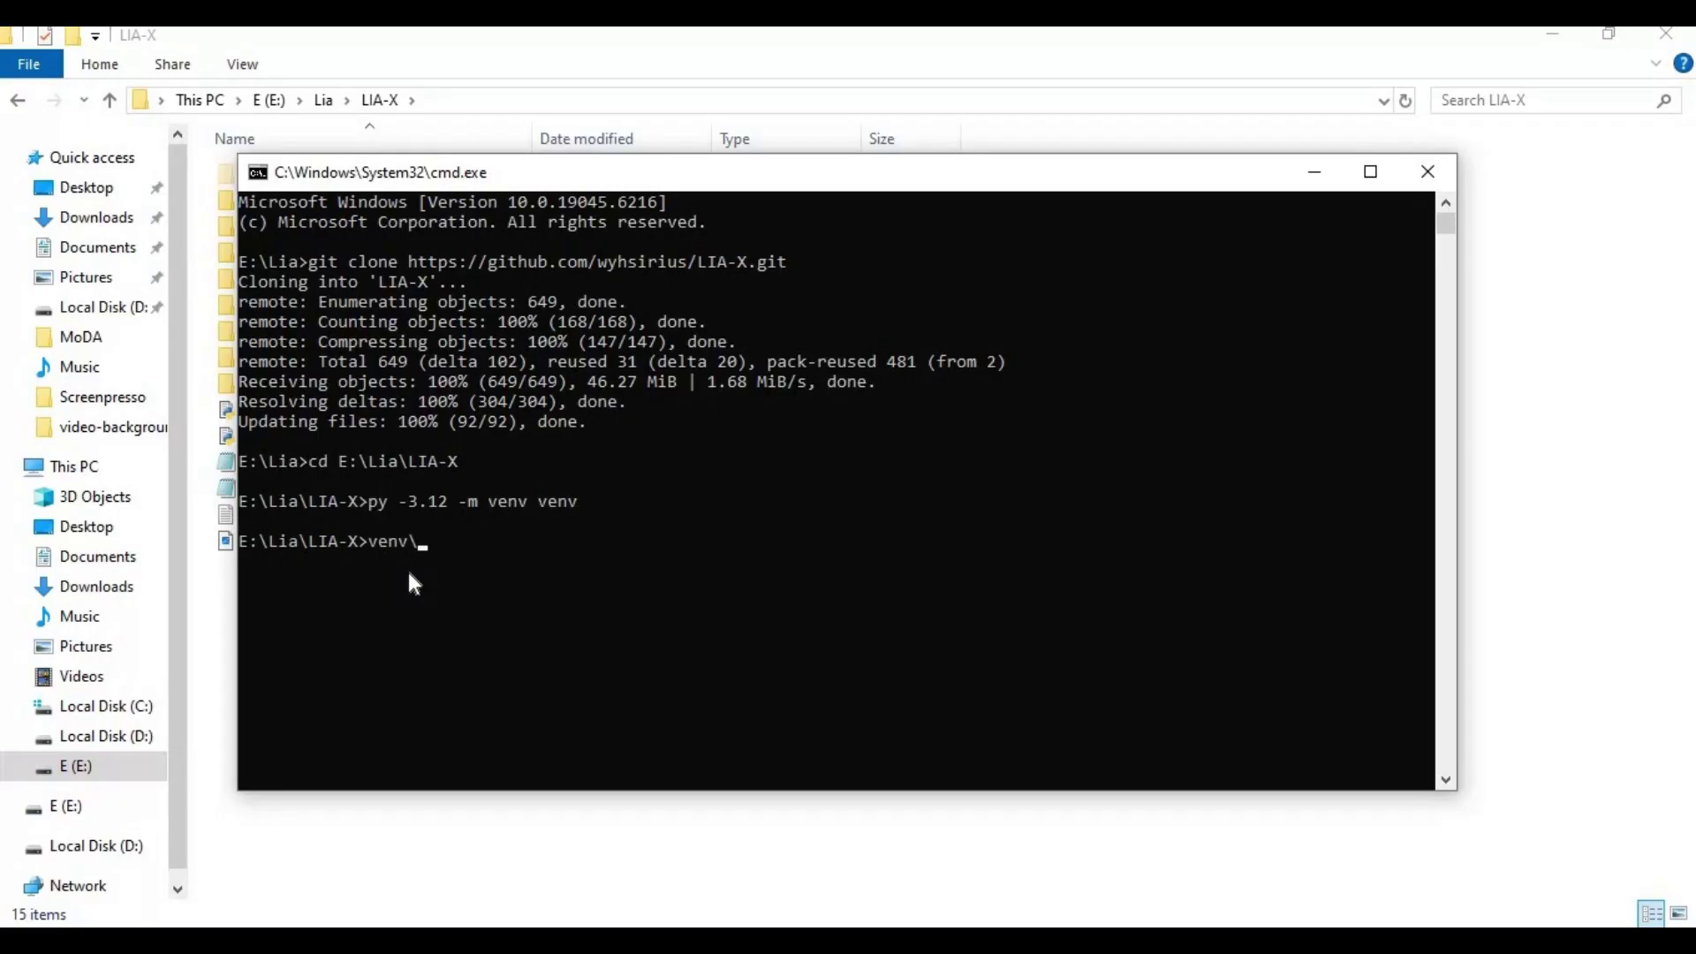
{"action": "type", "text": "venv\\scripts\\activate"}
{"action": "key", "text": "Return"}
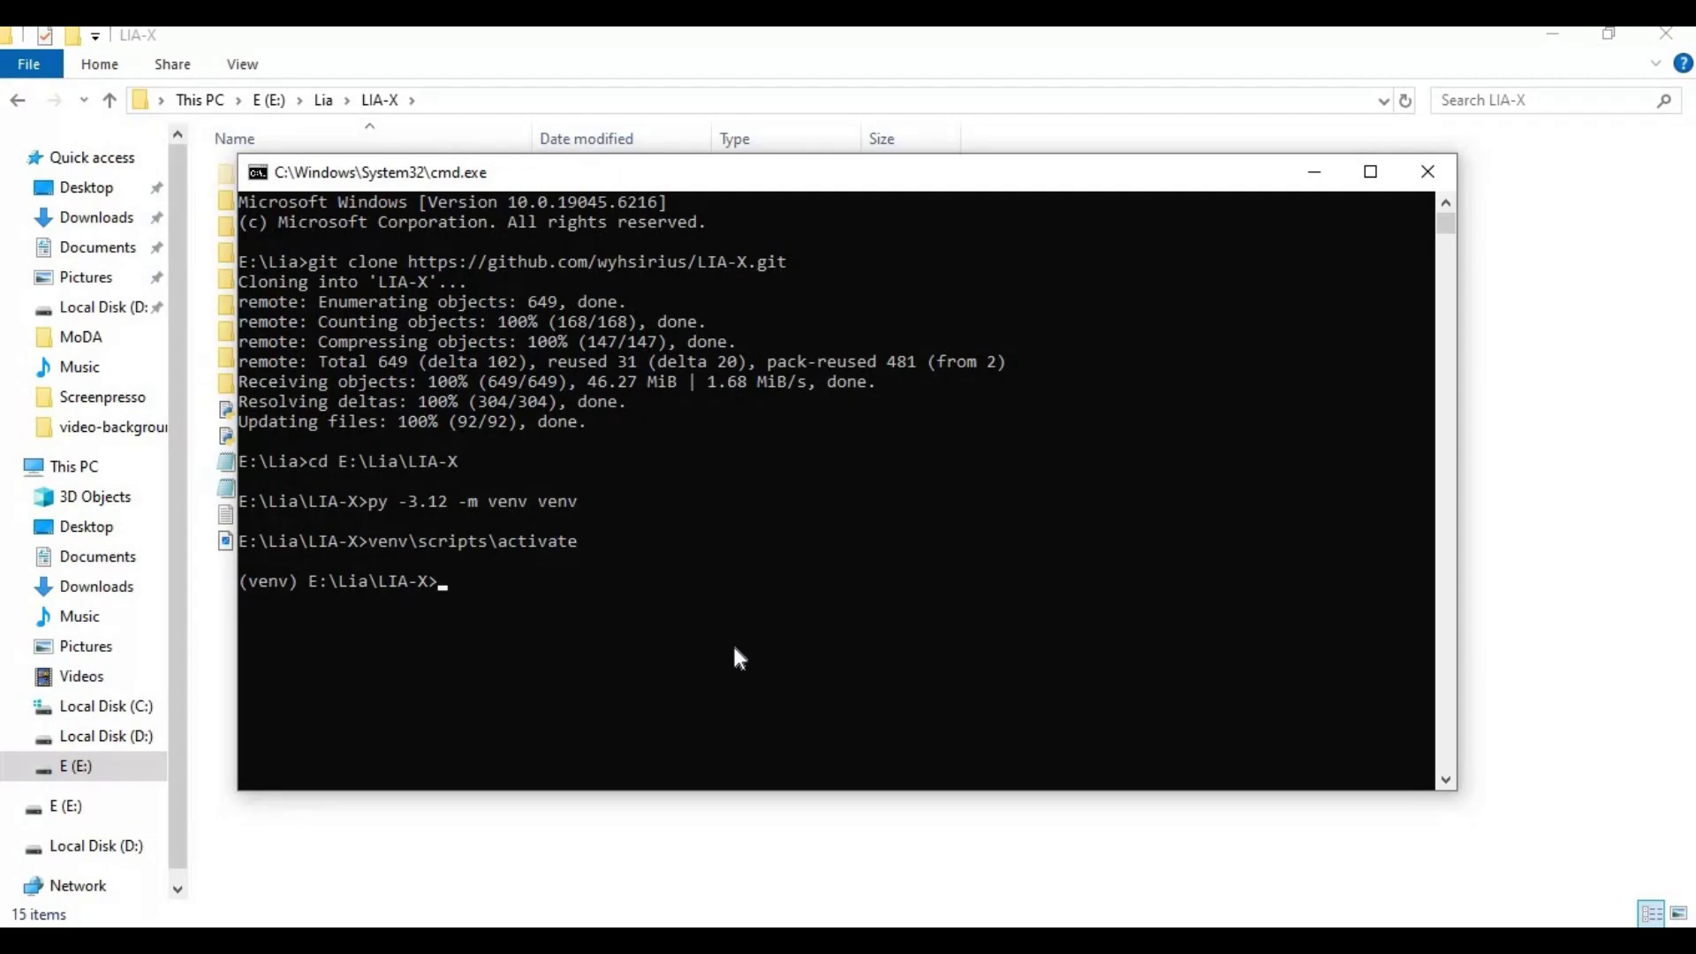
Step: Switch to the browser and open pytorch.org in a new tab
{"action": "key", "text": "alt+Tab"}
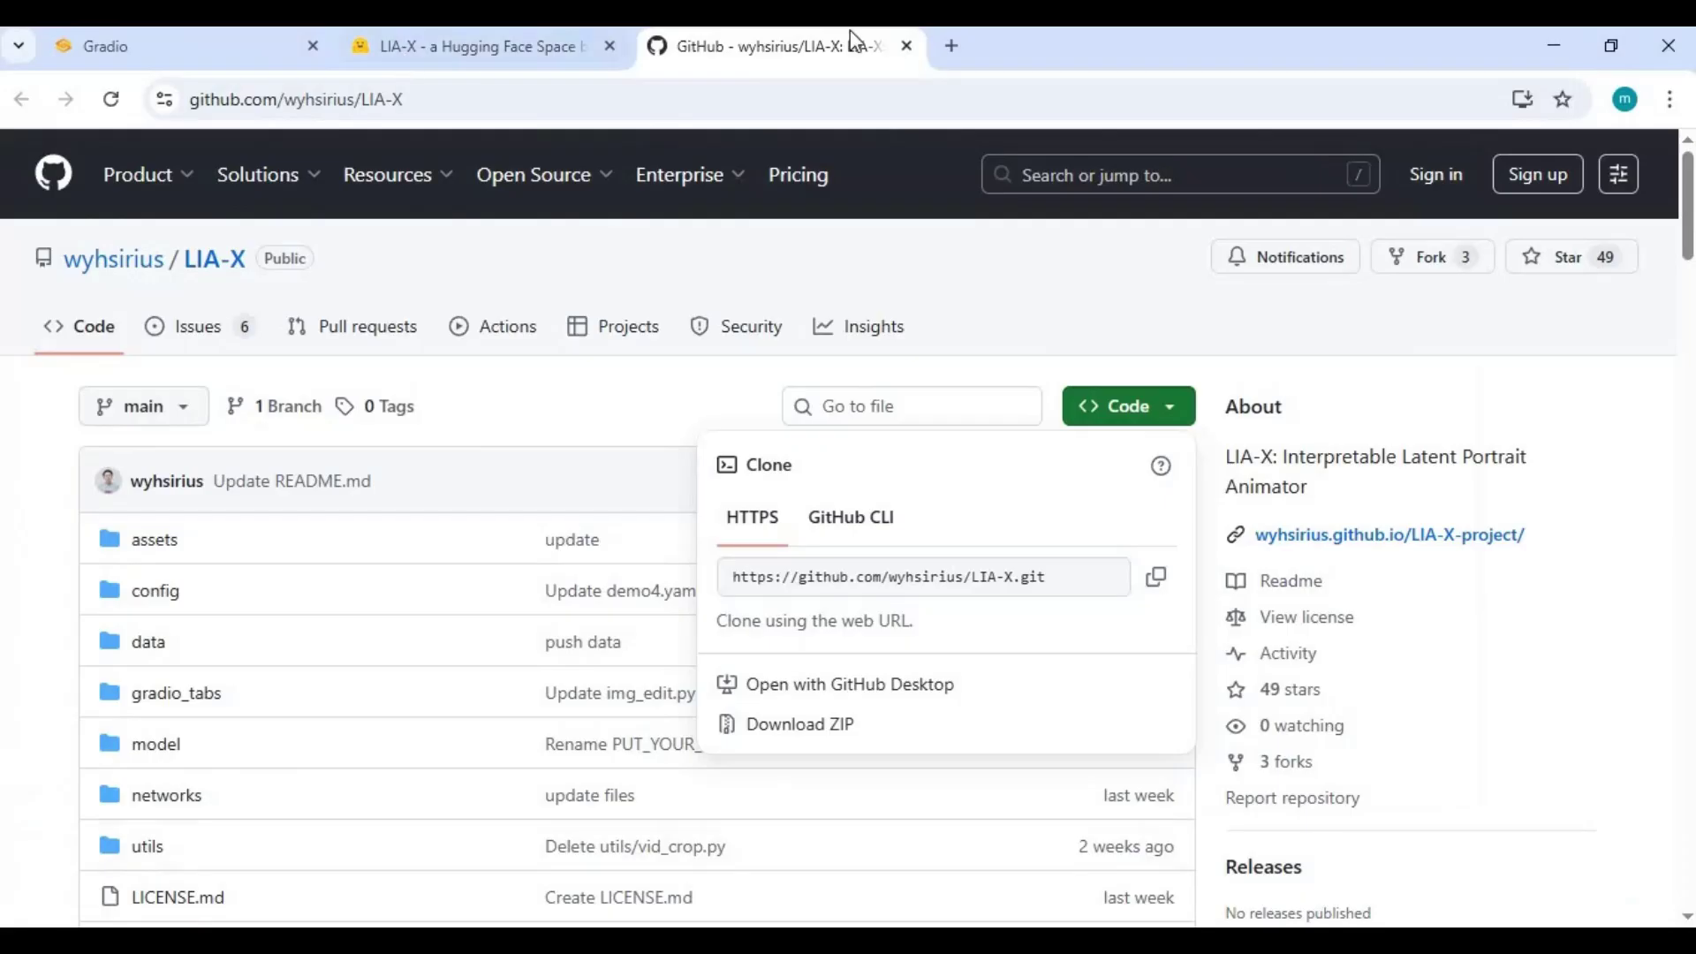
{"action": "key", "text": "ctrl+t"}
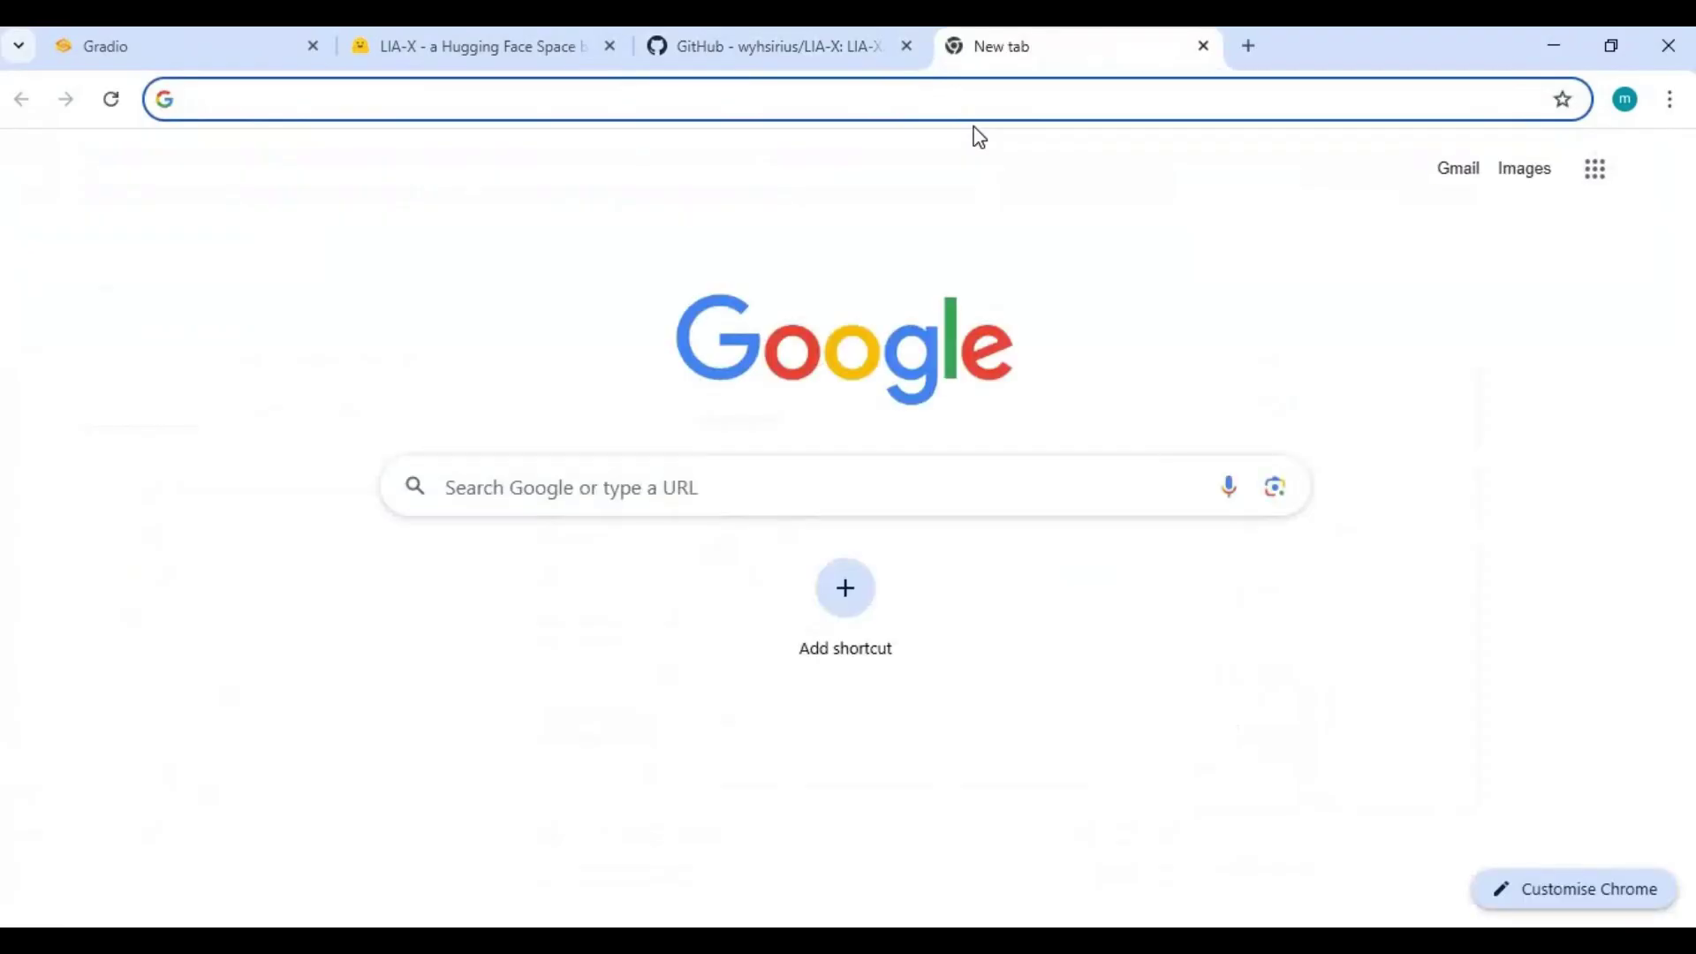
{"action": "type", "text": "pytorch"}
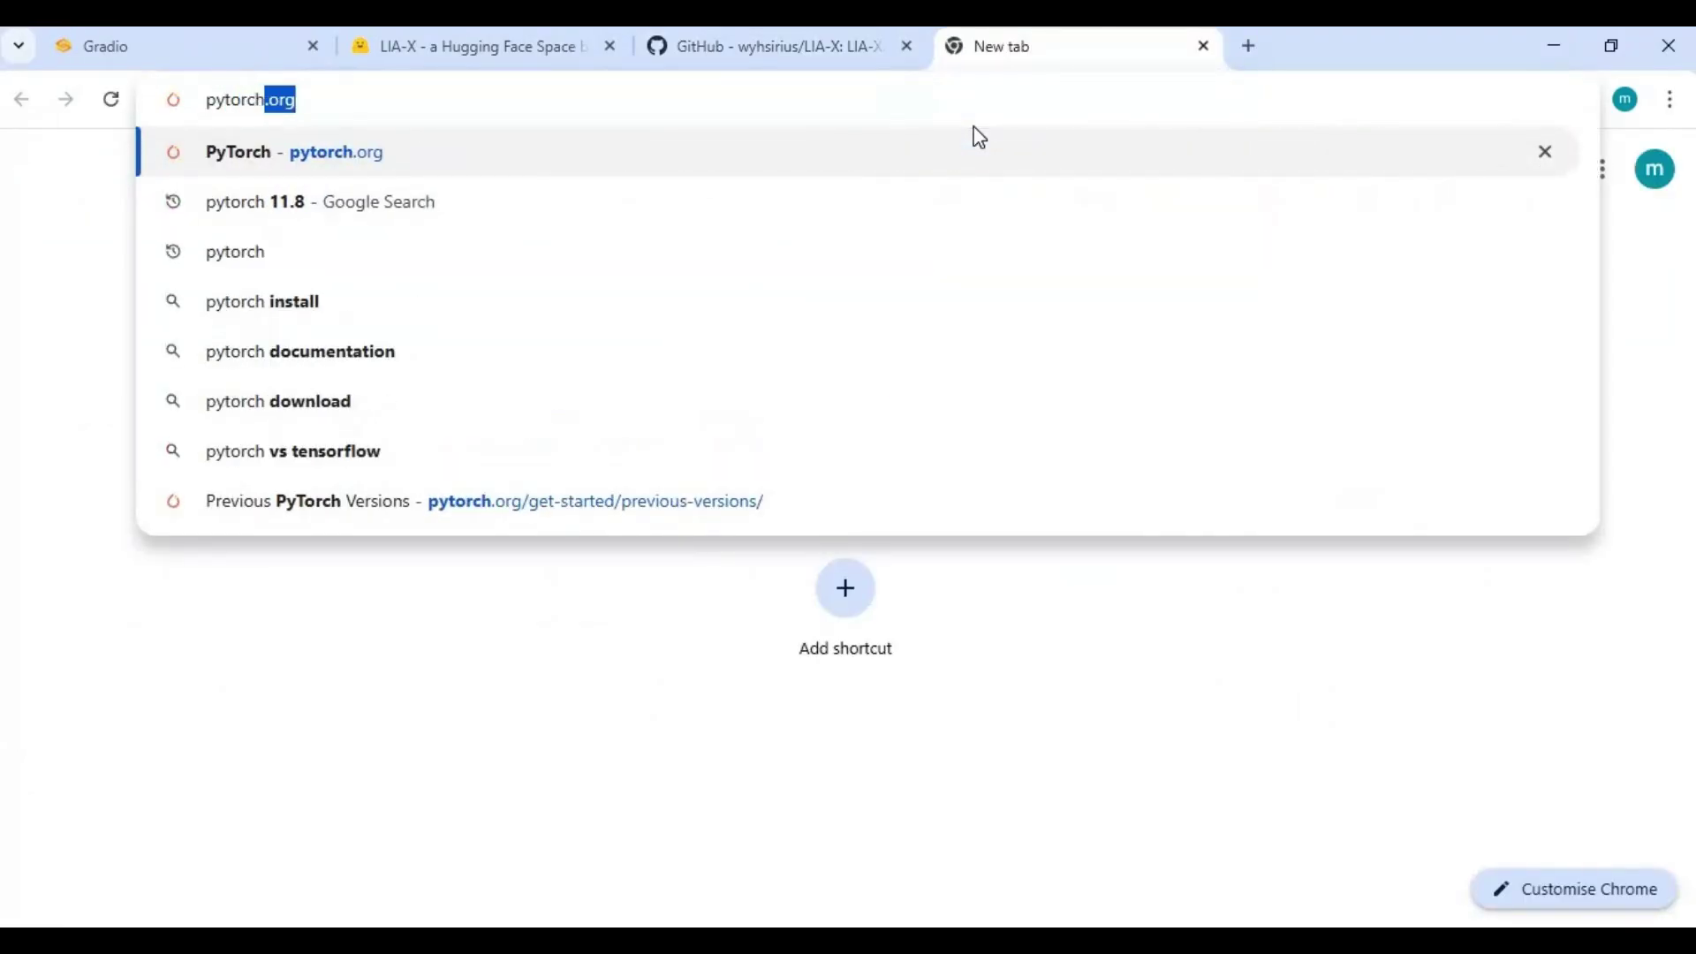
{"action": "key", "text": "Return"}
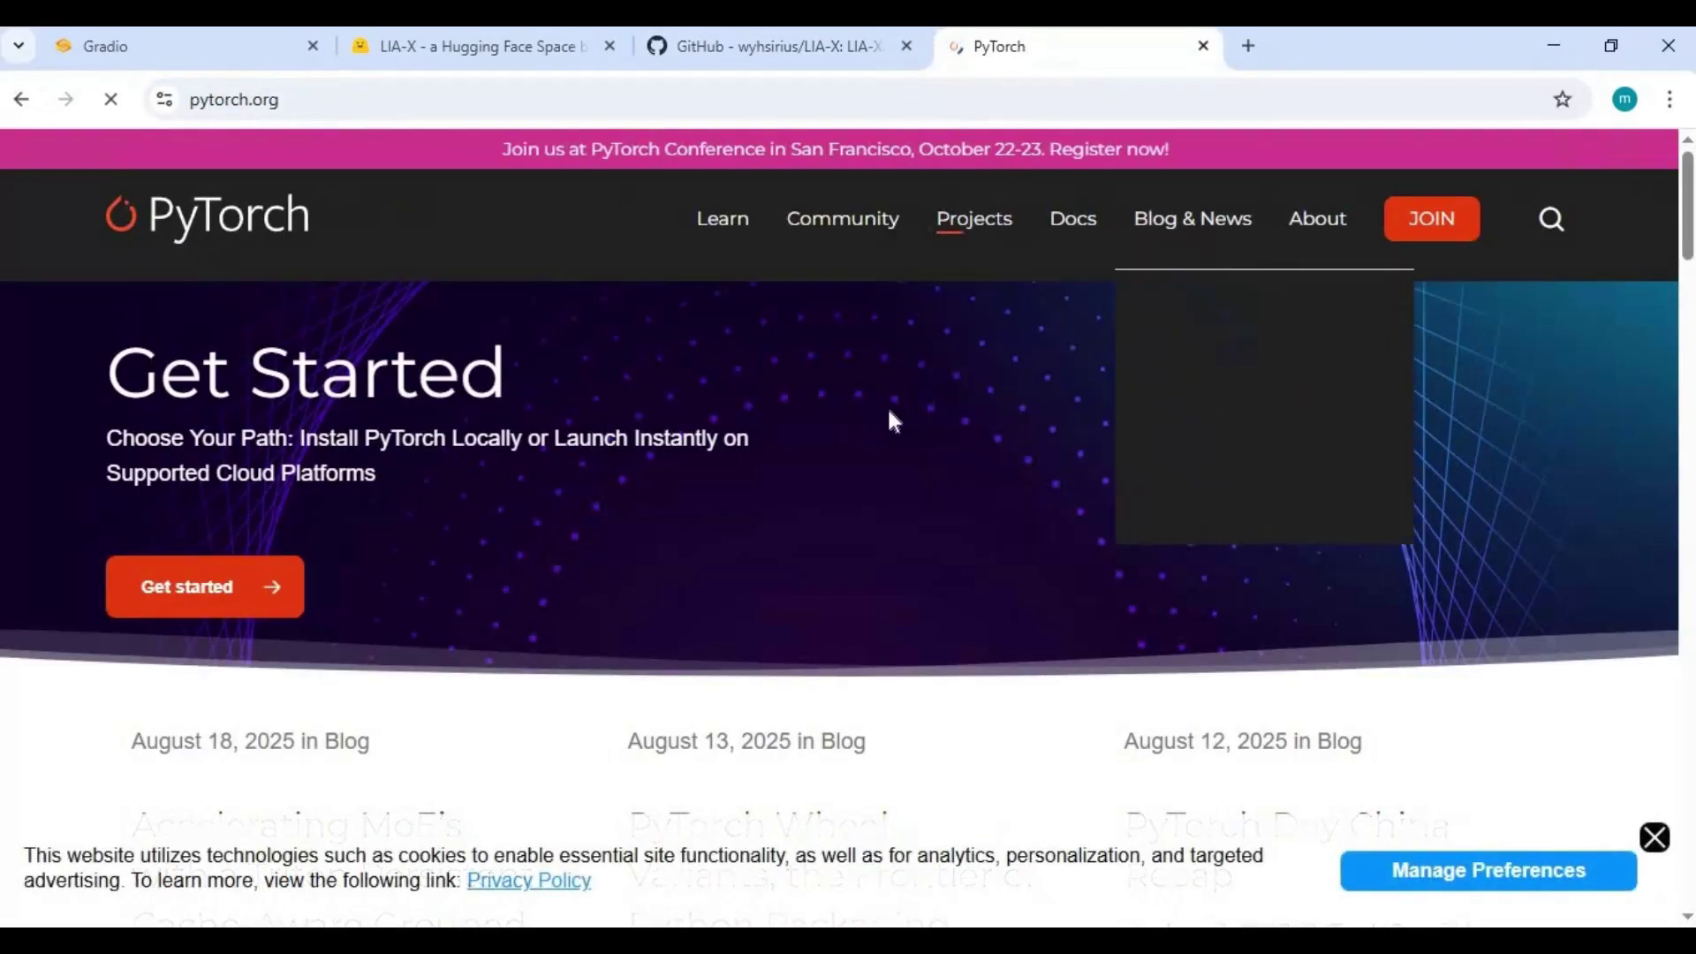
Step: Choose CUDA 12.8 as the compute platform in PyTorch's install selector and copy the generated pip3 install command
{"action": "scroll", "coordinate": [890, 420], "scroll_direction": "down", "scroll_amount": 5}
{"action": "scroll", "coordinate": [957, 530], "scroll_direction": "down", "scroll_amount": 15}
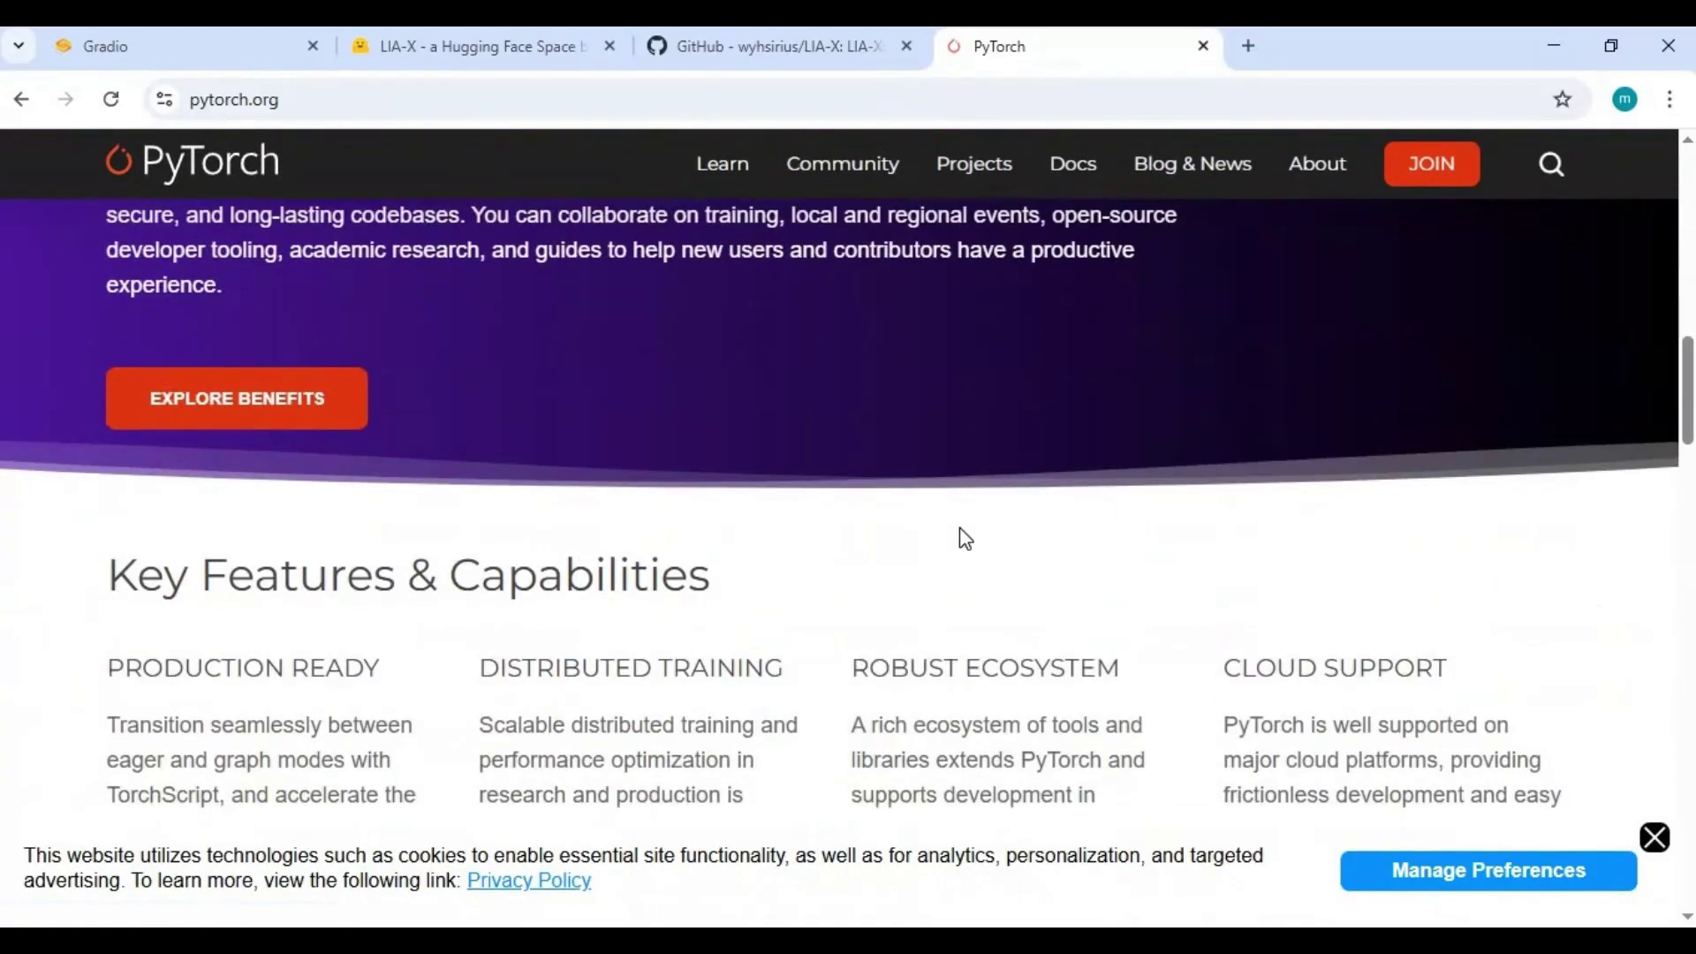
{"action": "scroll", "coordinate": [964, 527], "scroll_direction": "down", "scroll_amount": 3}
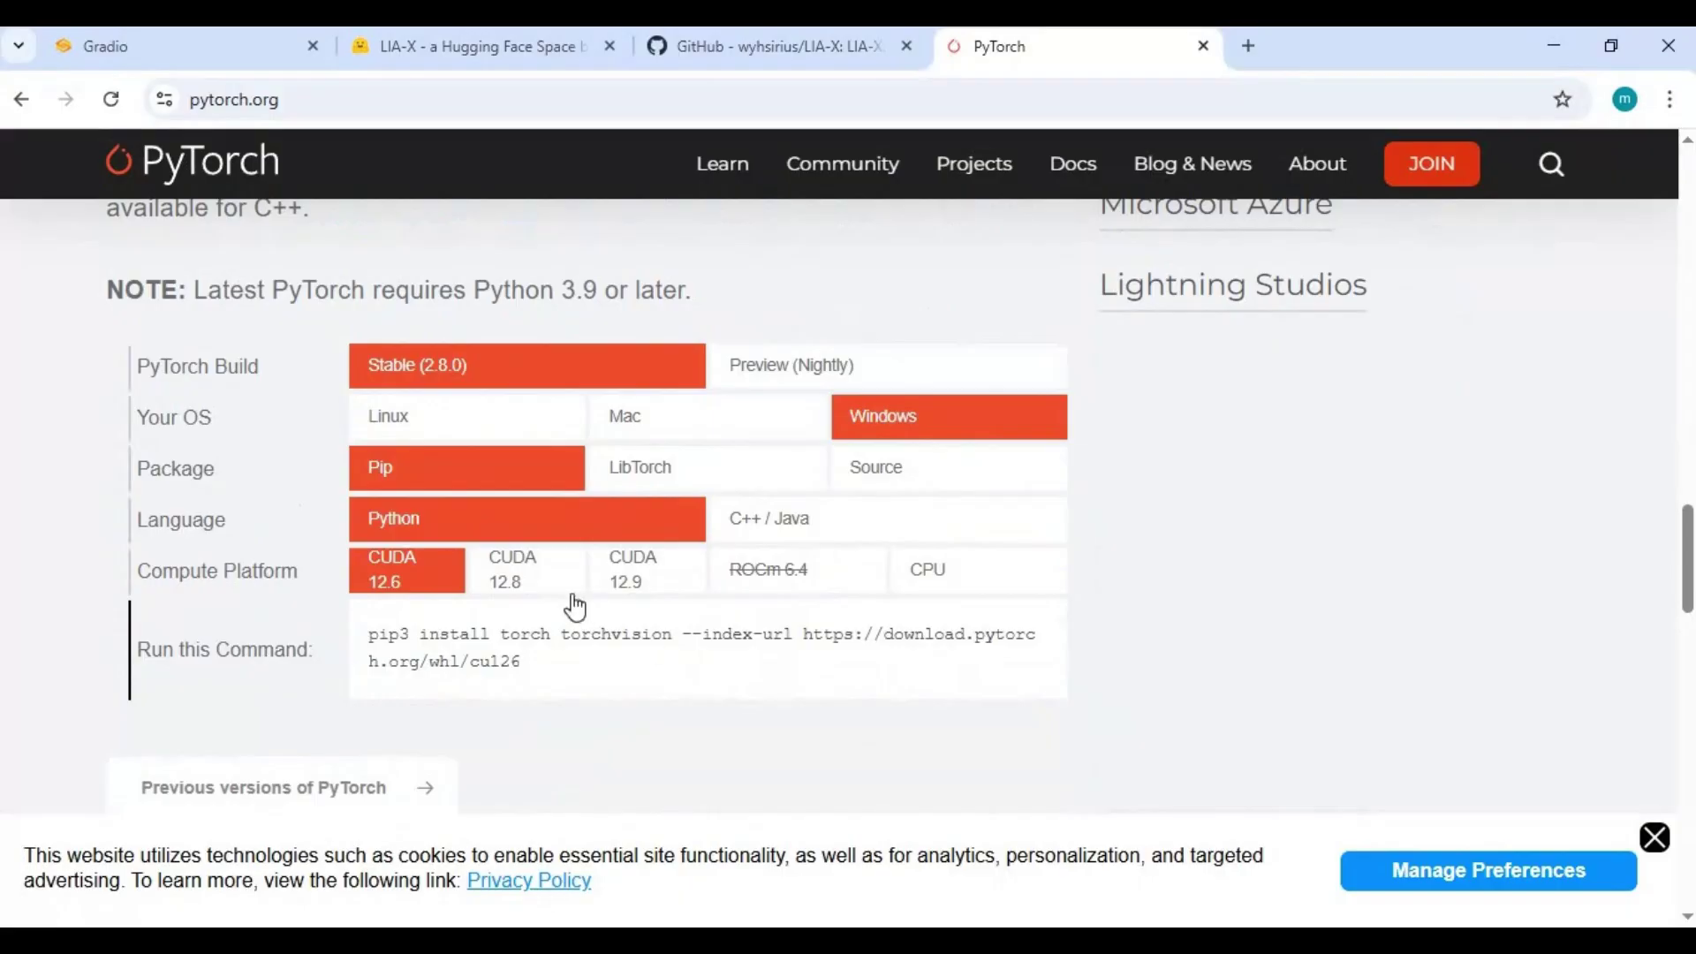
{"action": "left_click", "coordinate": [481, 587]}
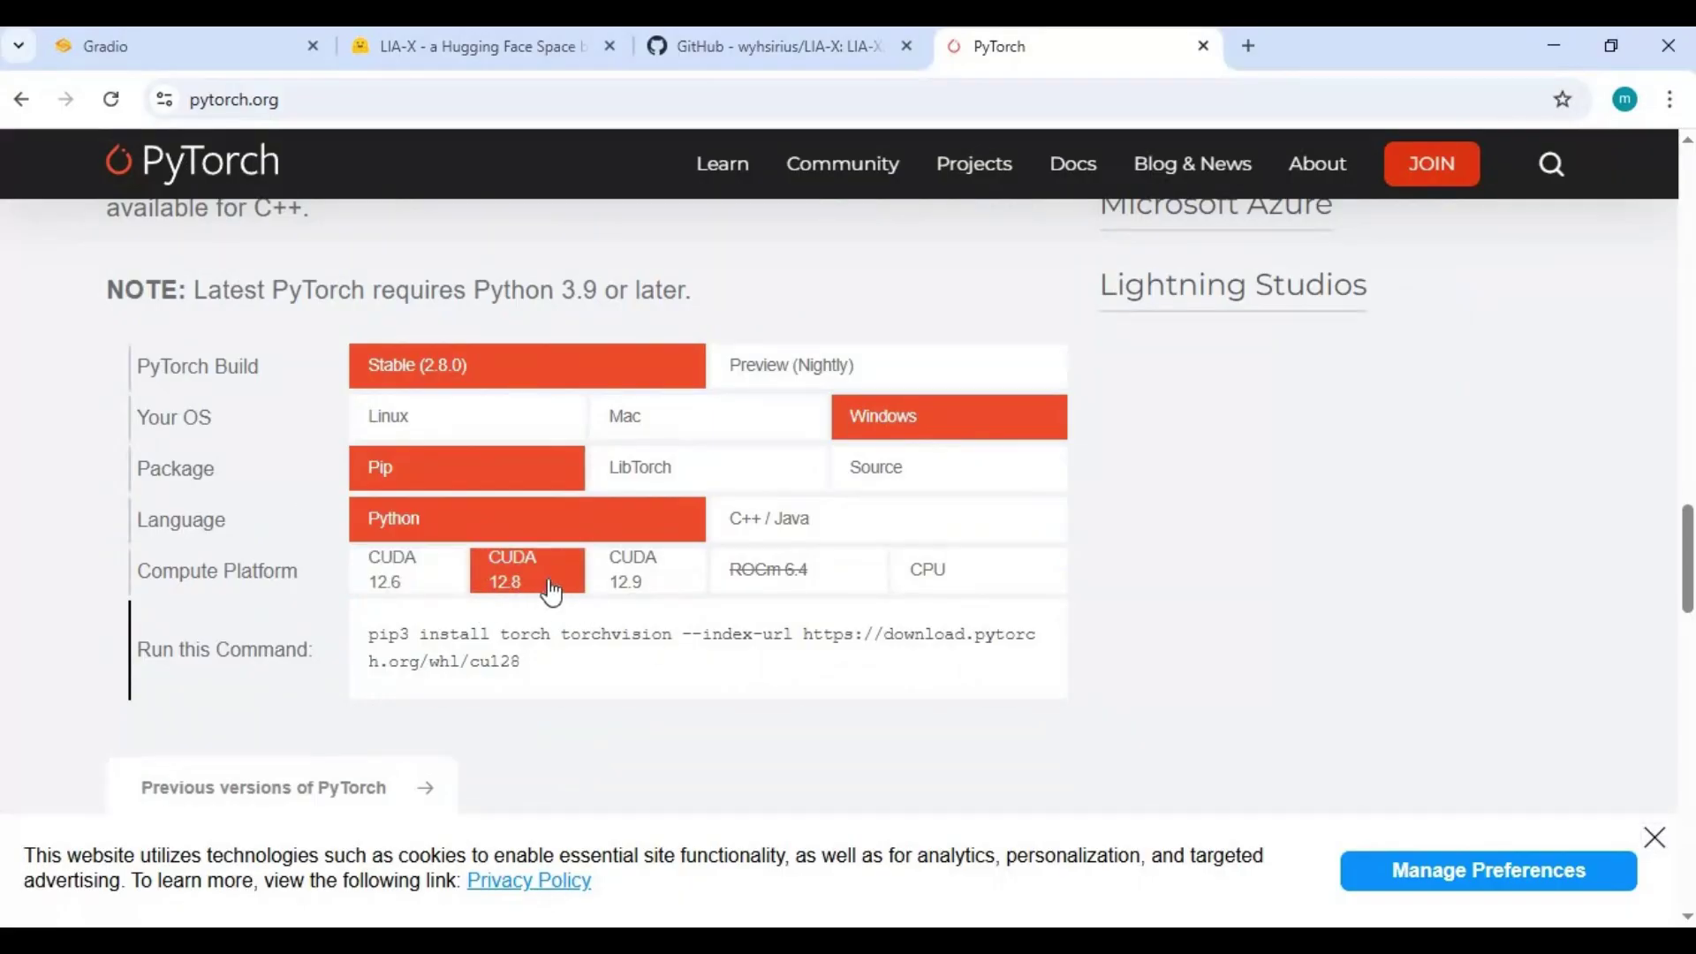
{"action": "left_click_drag", "start_coordinate": [523, 664], "coordinate": [369, 637]}
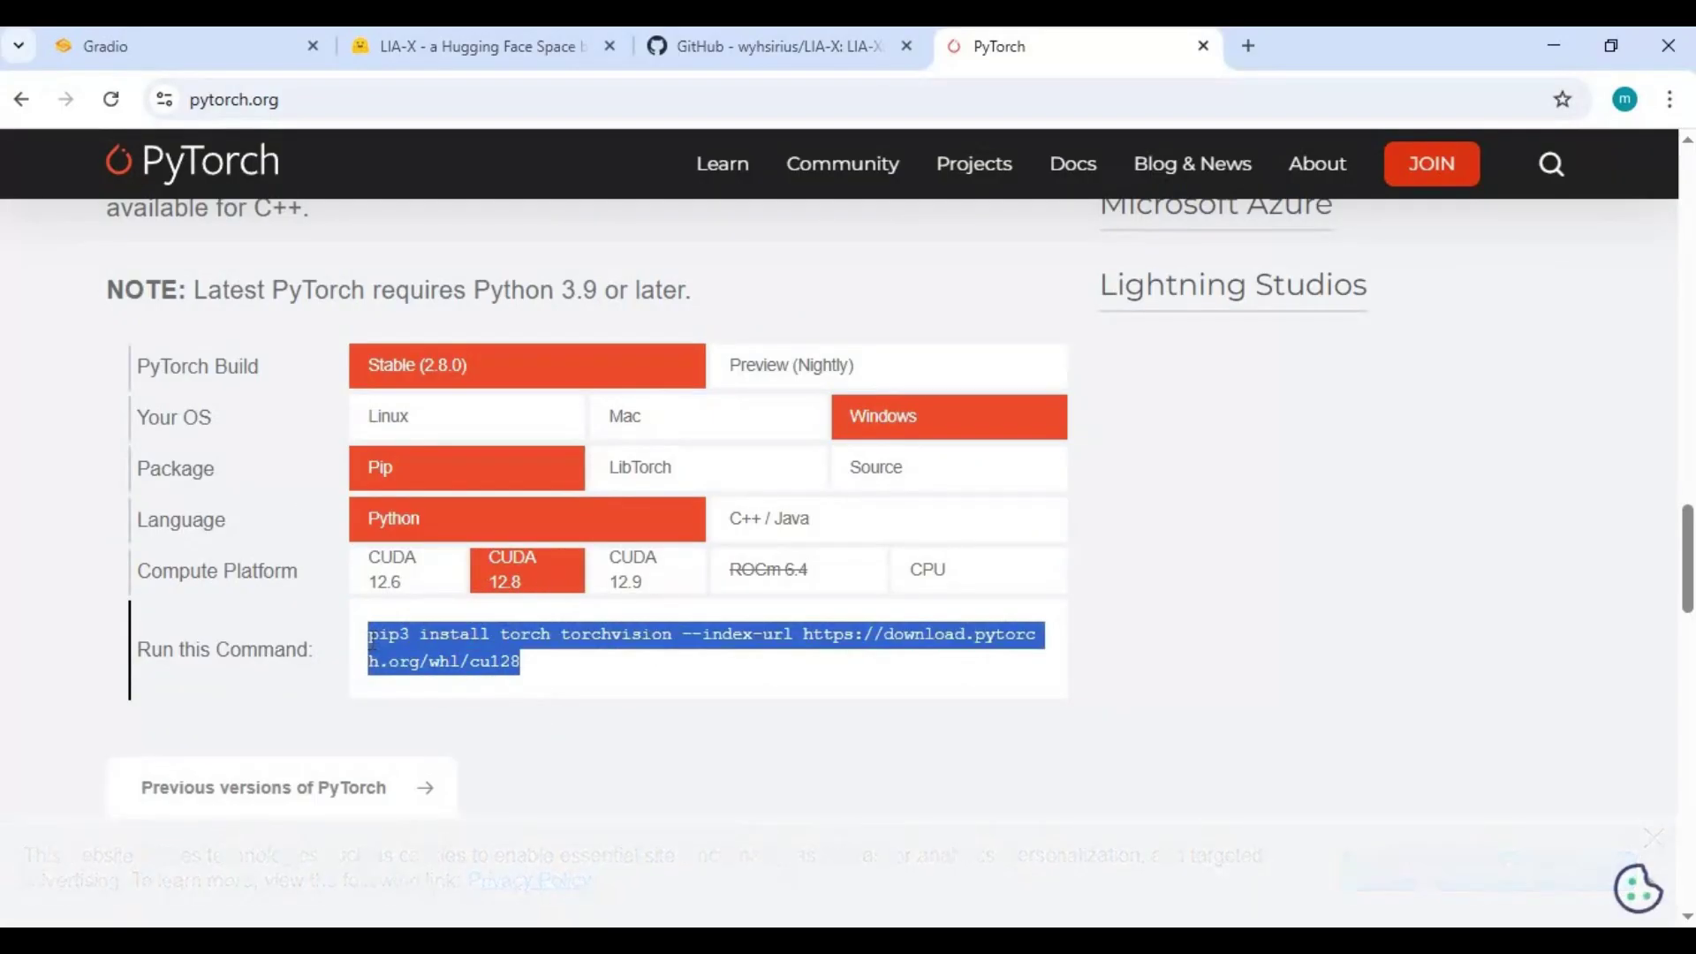
{"action": "right_click", "coordinate": [407, 629]}
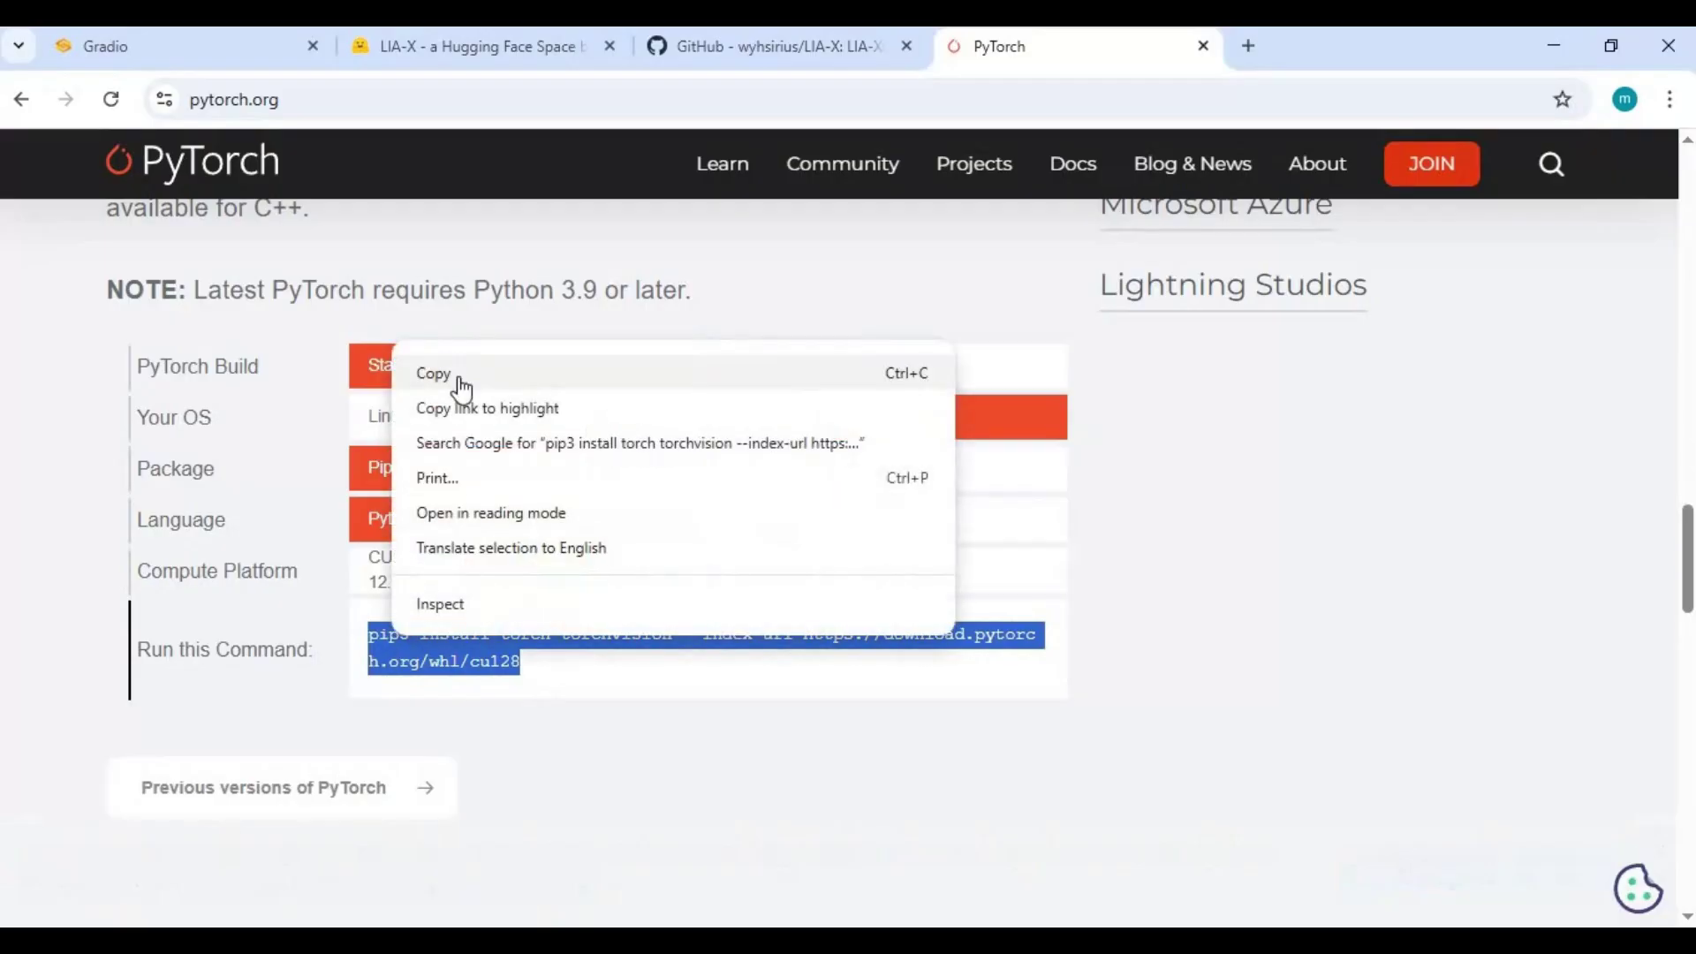
{"action": "left_click", "coordinate": [458, 379]}
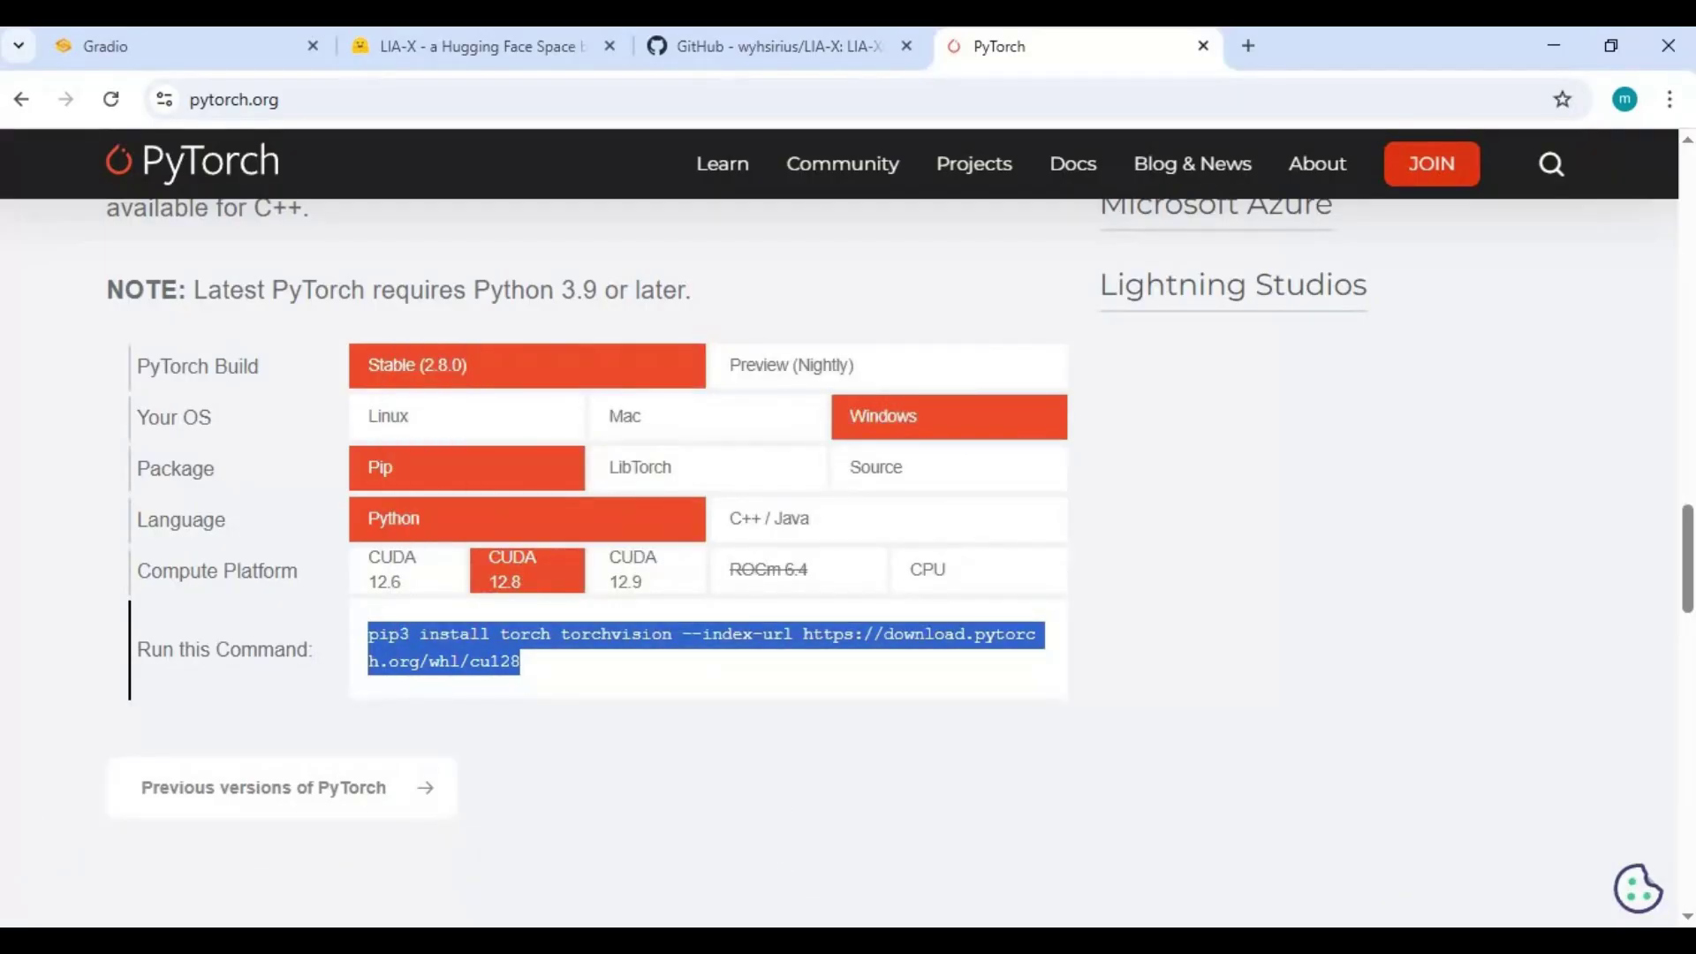
Step: Run the copied pip3 install torch torchvision command for cu128 in the Command Prompt's activated venv
{"action": "left_click", "coordinate": [770, 861]}
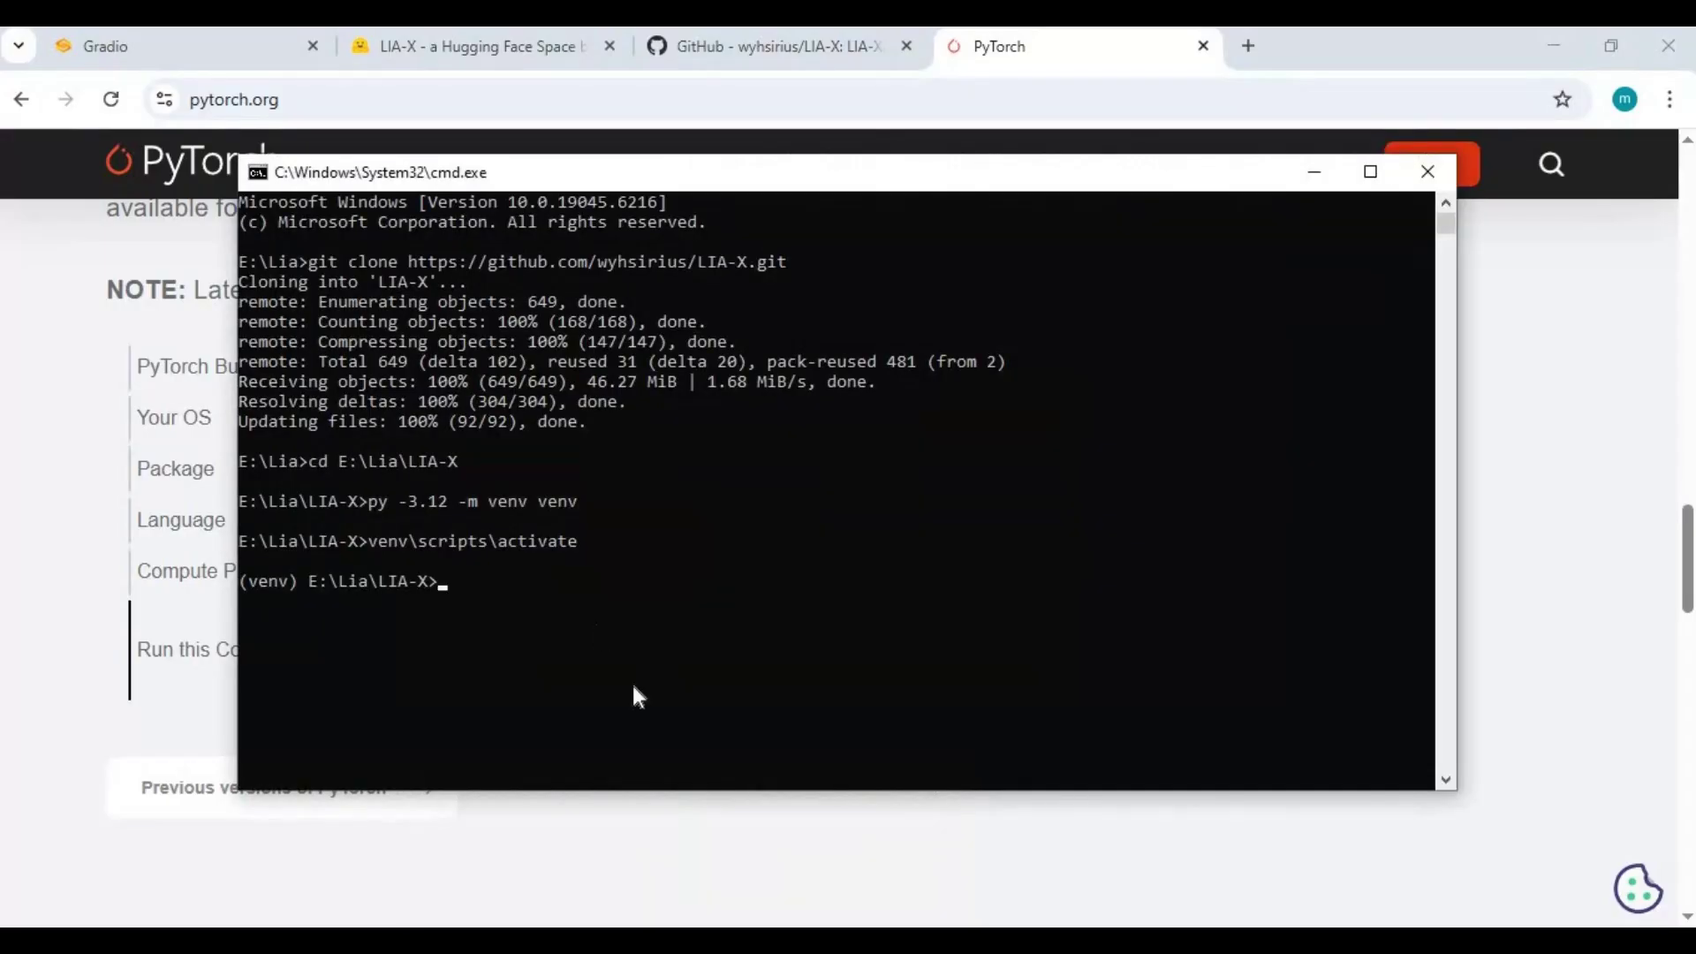
{"action": "key", "text": "ctrl+v"}
{"action": "key", "text": "Return"}
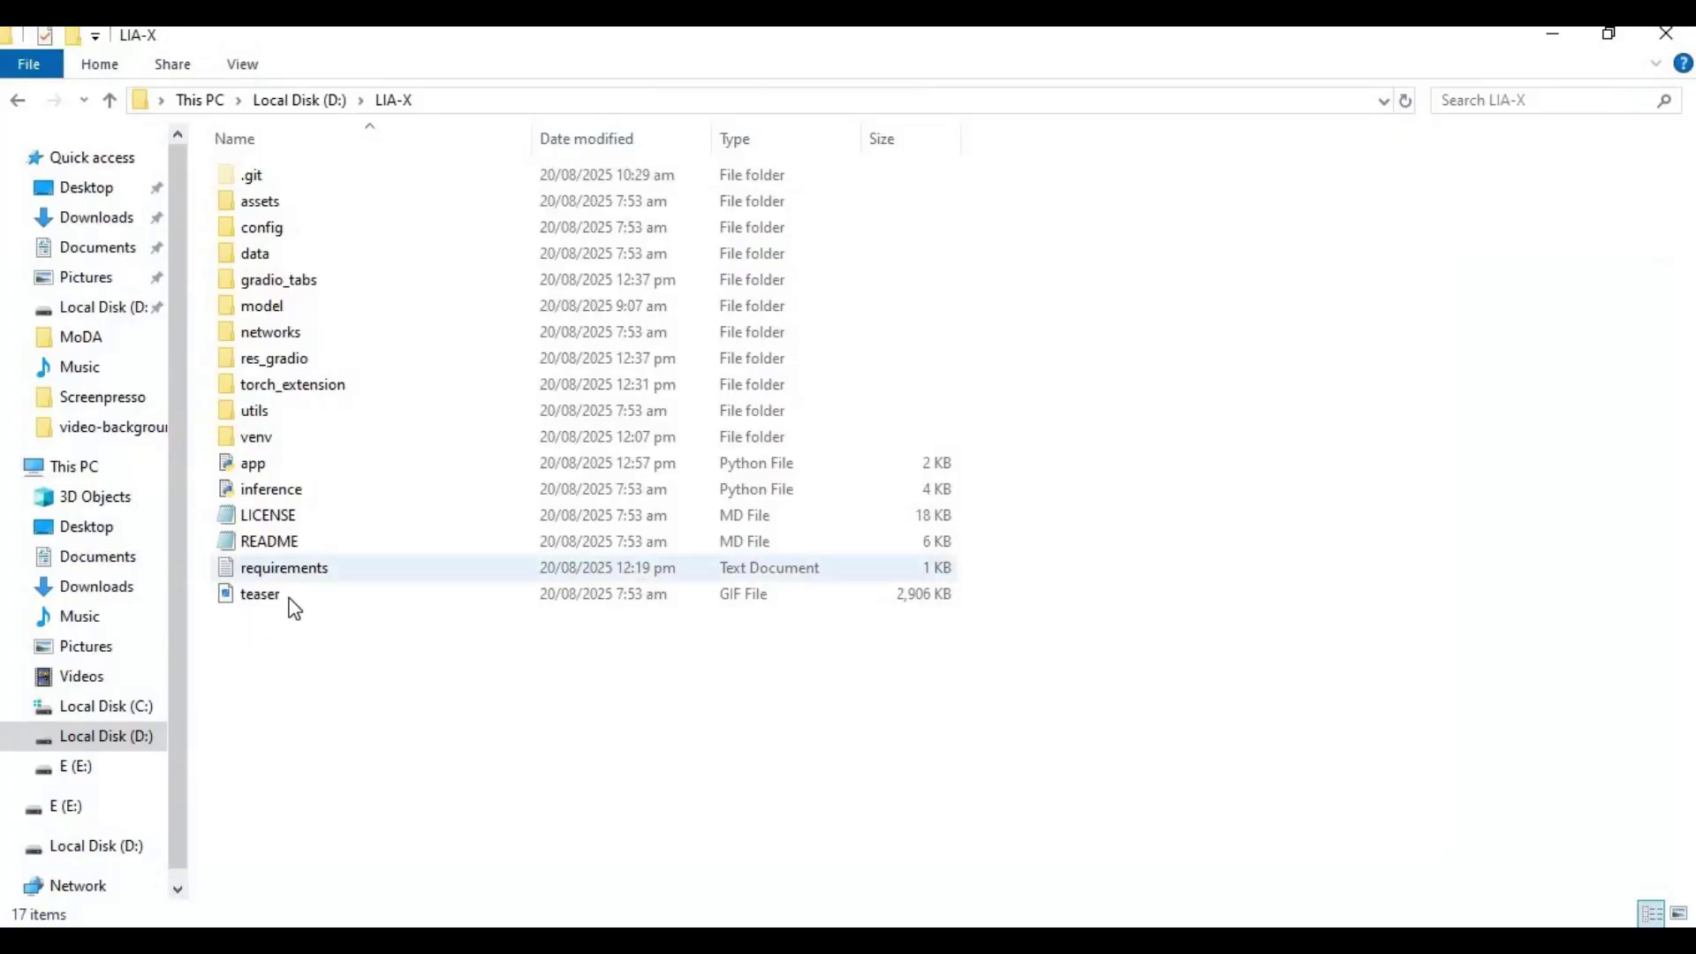
Step: Open the requirements text file in D:\LIA-X, check the numpy==1.26.4 entry, then save and close the file
{"action": "double_click", "coordinate": [294, 569]}
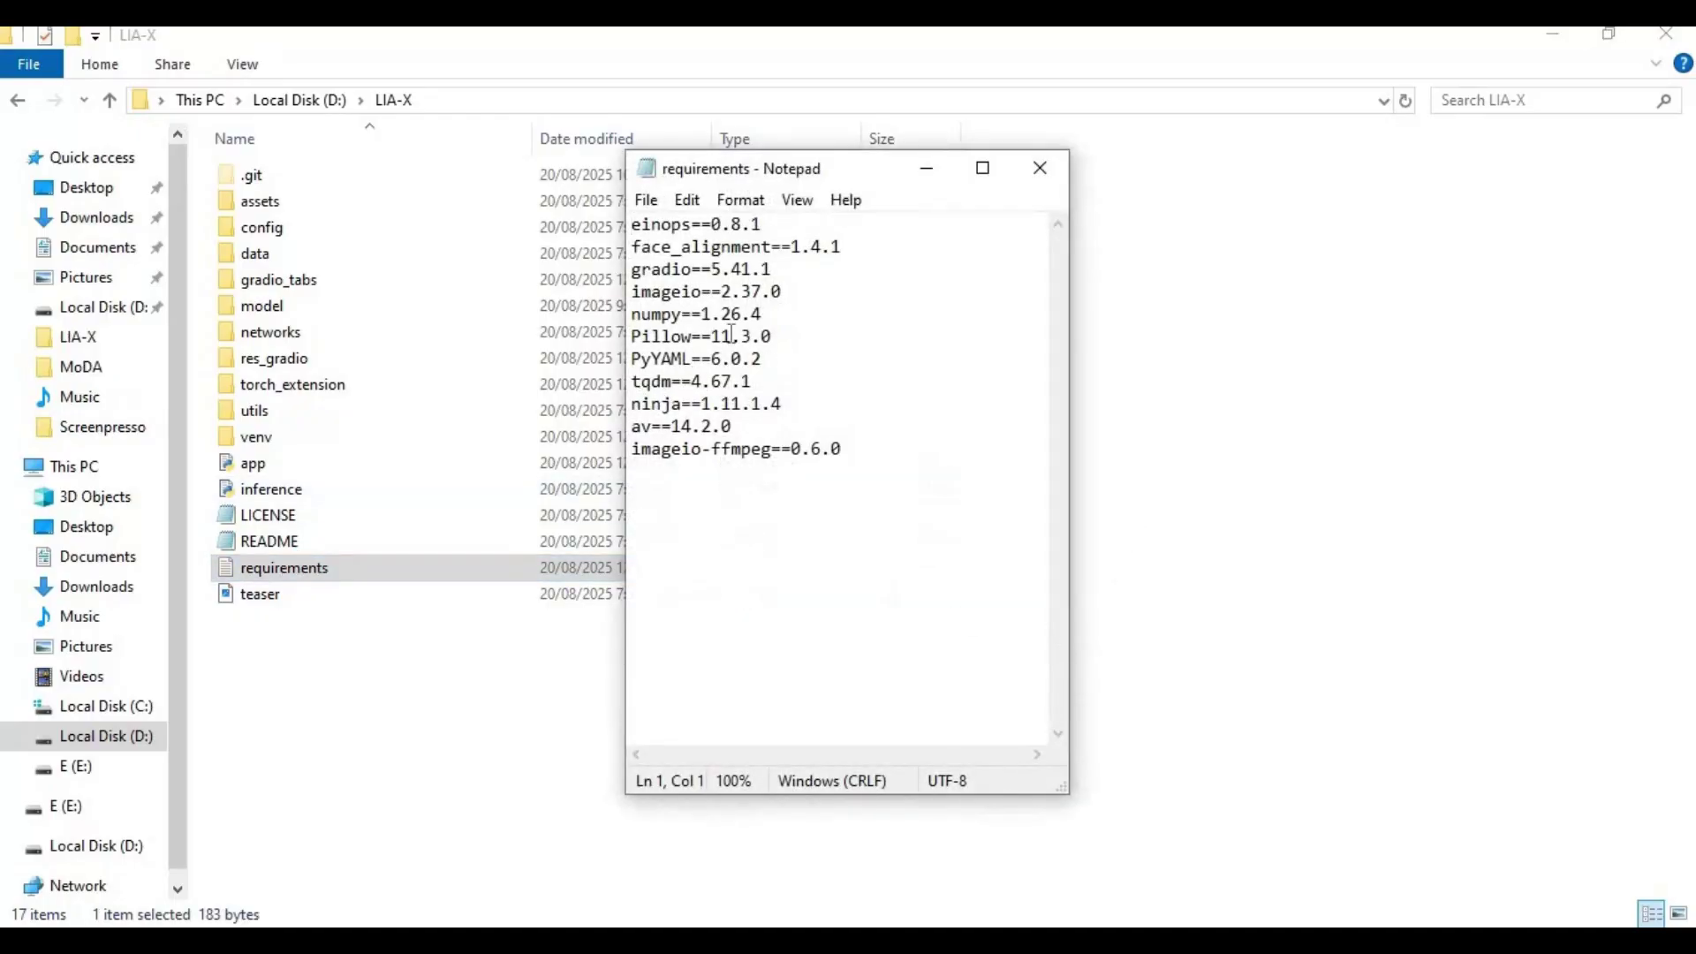
{"action": "left_click_drag", "start_coordinate": [761, 314], "coordinate": [721, 315]}
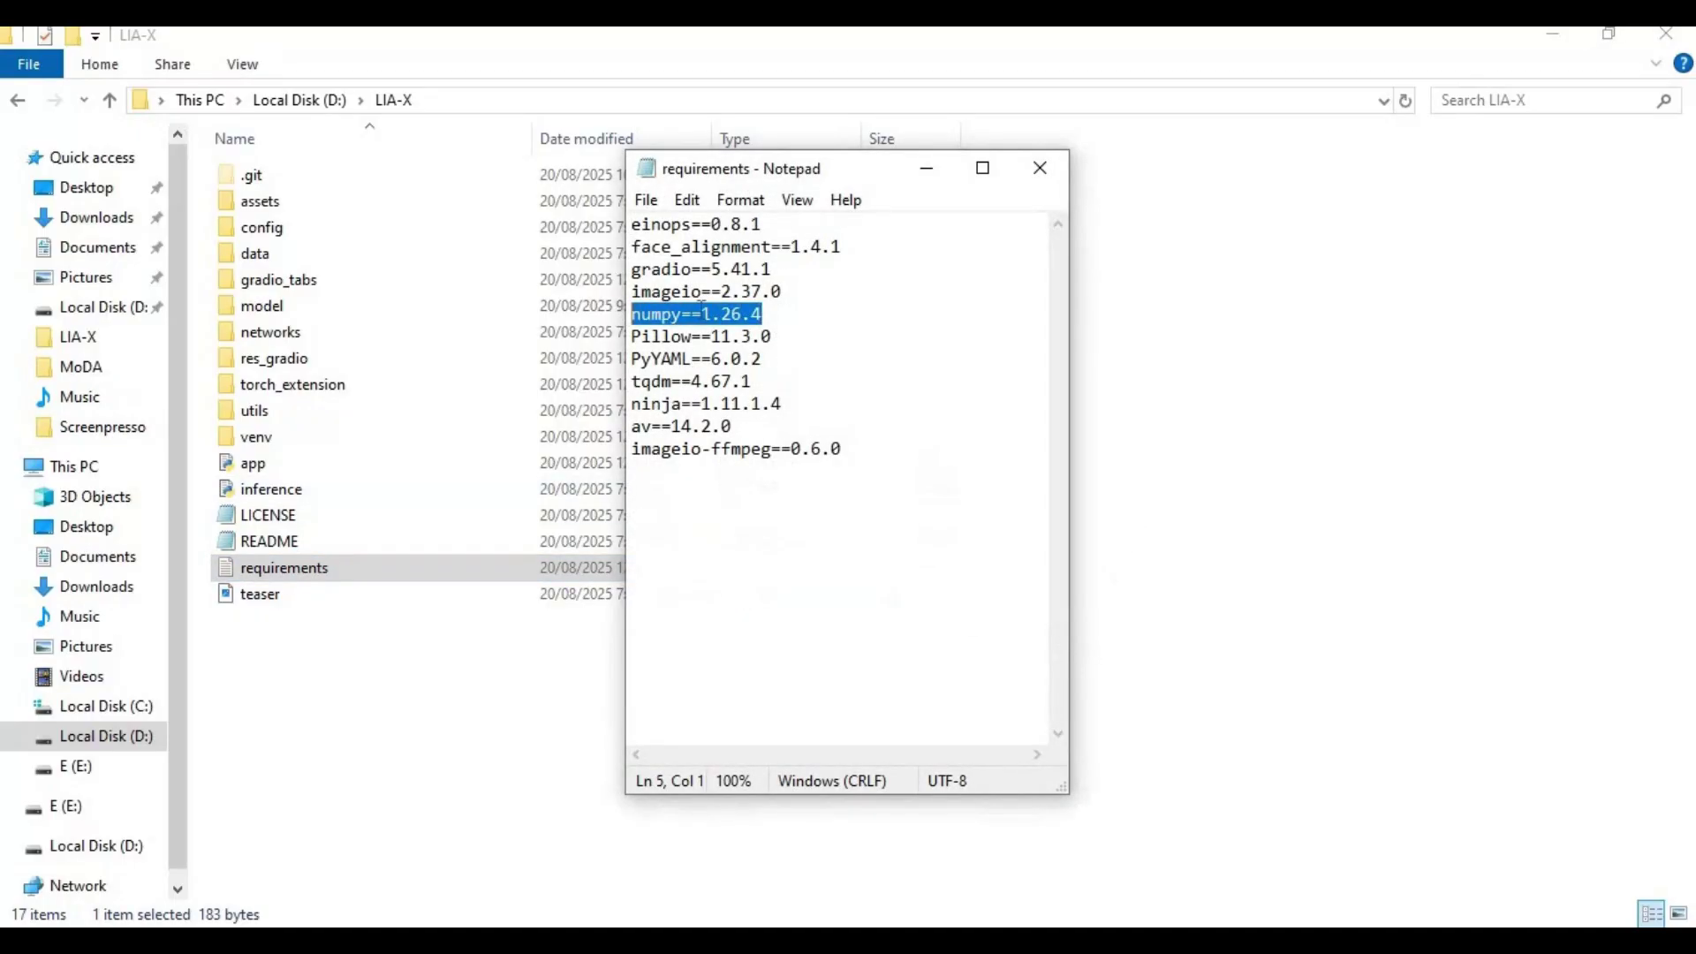
{"action": "left_click_drag", "start_coordinate": [703, 313], "coordinate": [769, 314]}
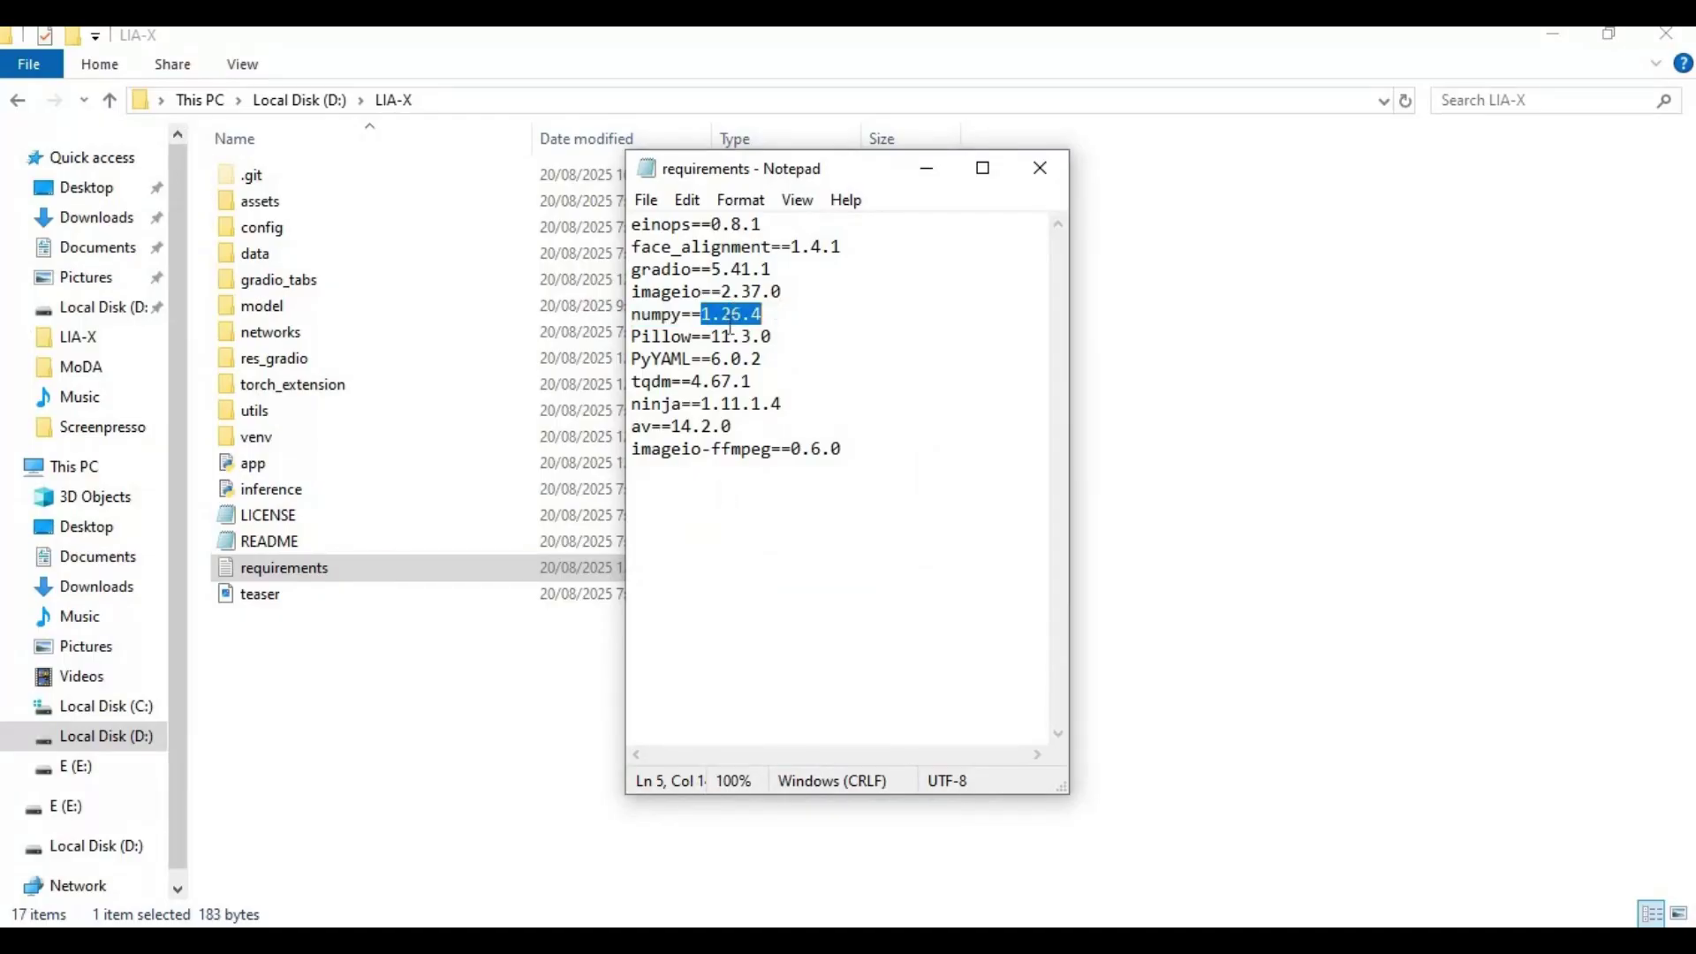
{"action": "key", "text": "ctrl+End"}
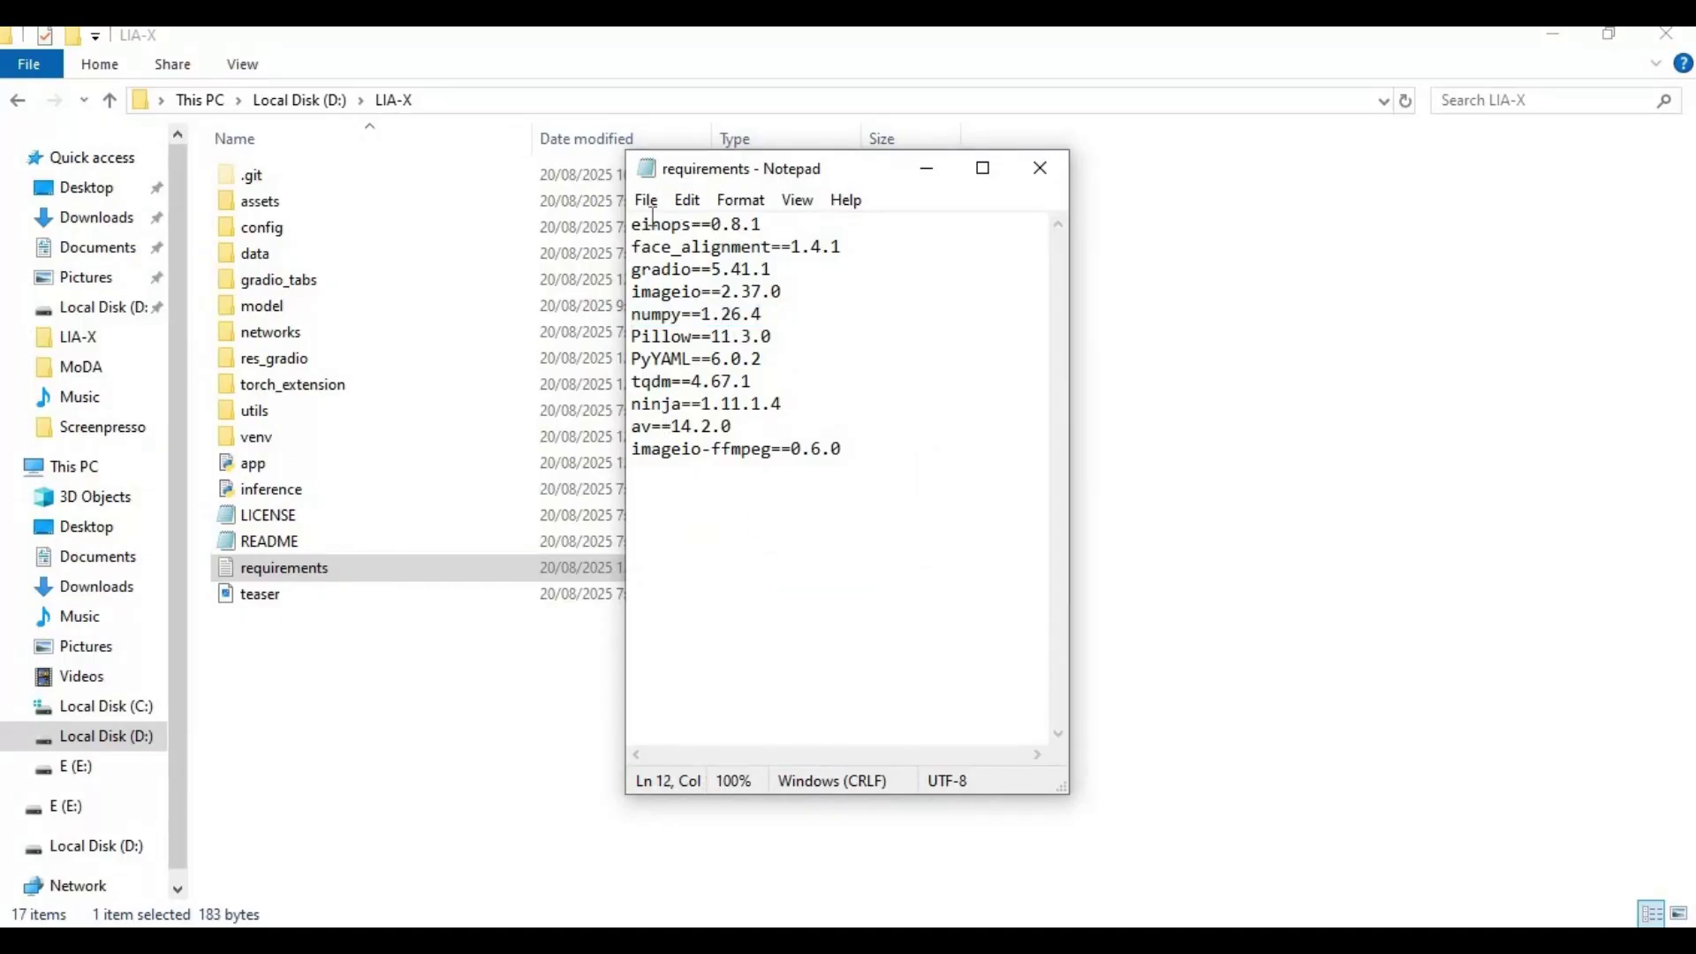
{"action": "left_click", "coordinate": [651, 206]}
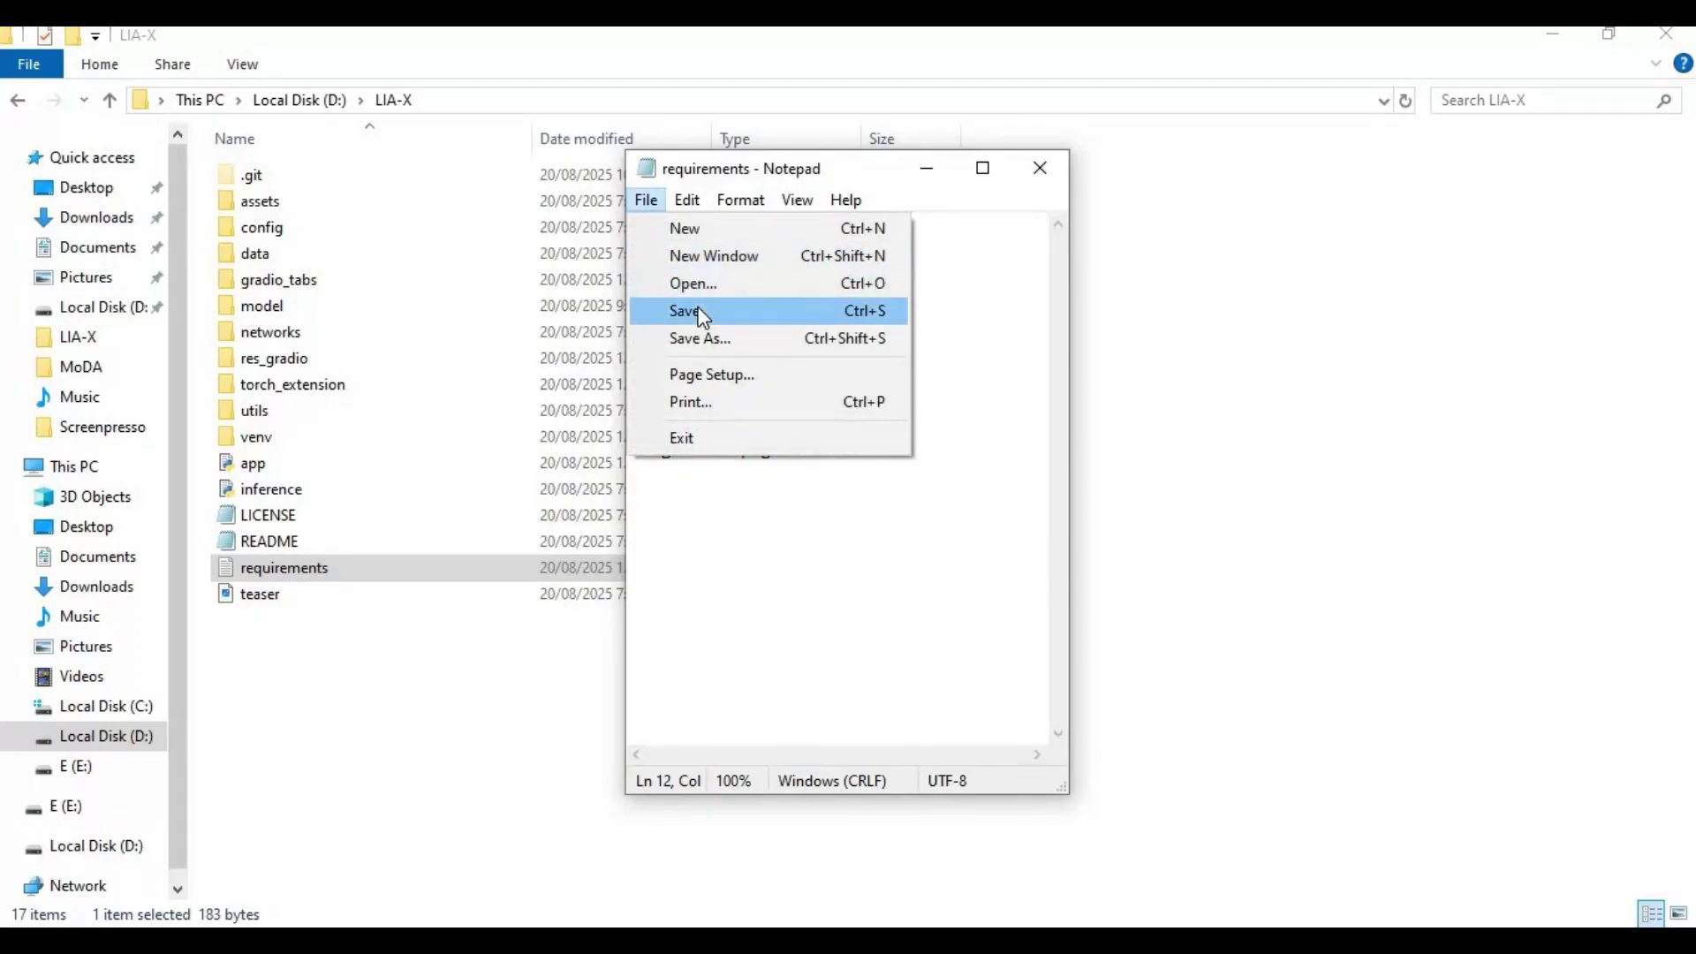
{"action": "left_click", "coordinate": [698, 313]}
{"action": "left_click", "coordinate": [1053, 165]}
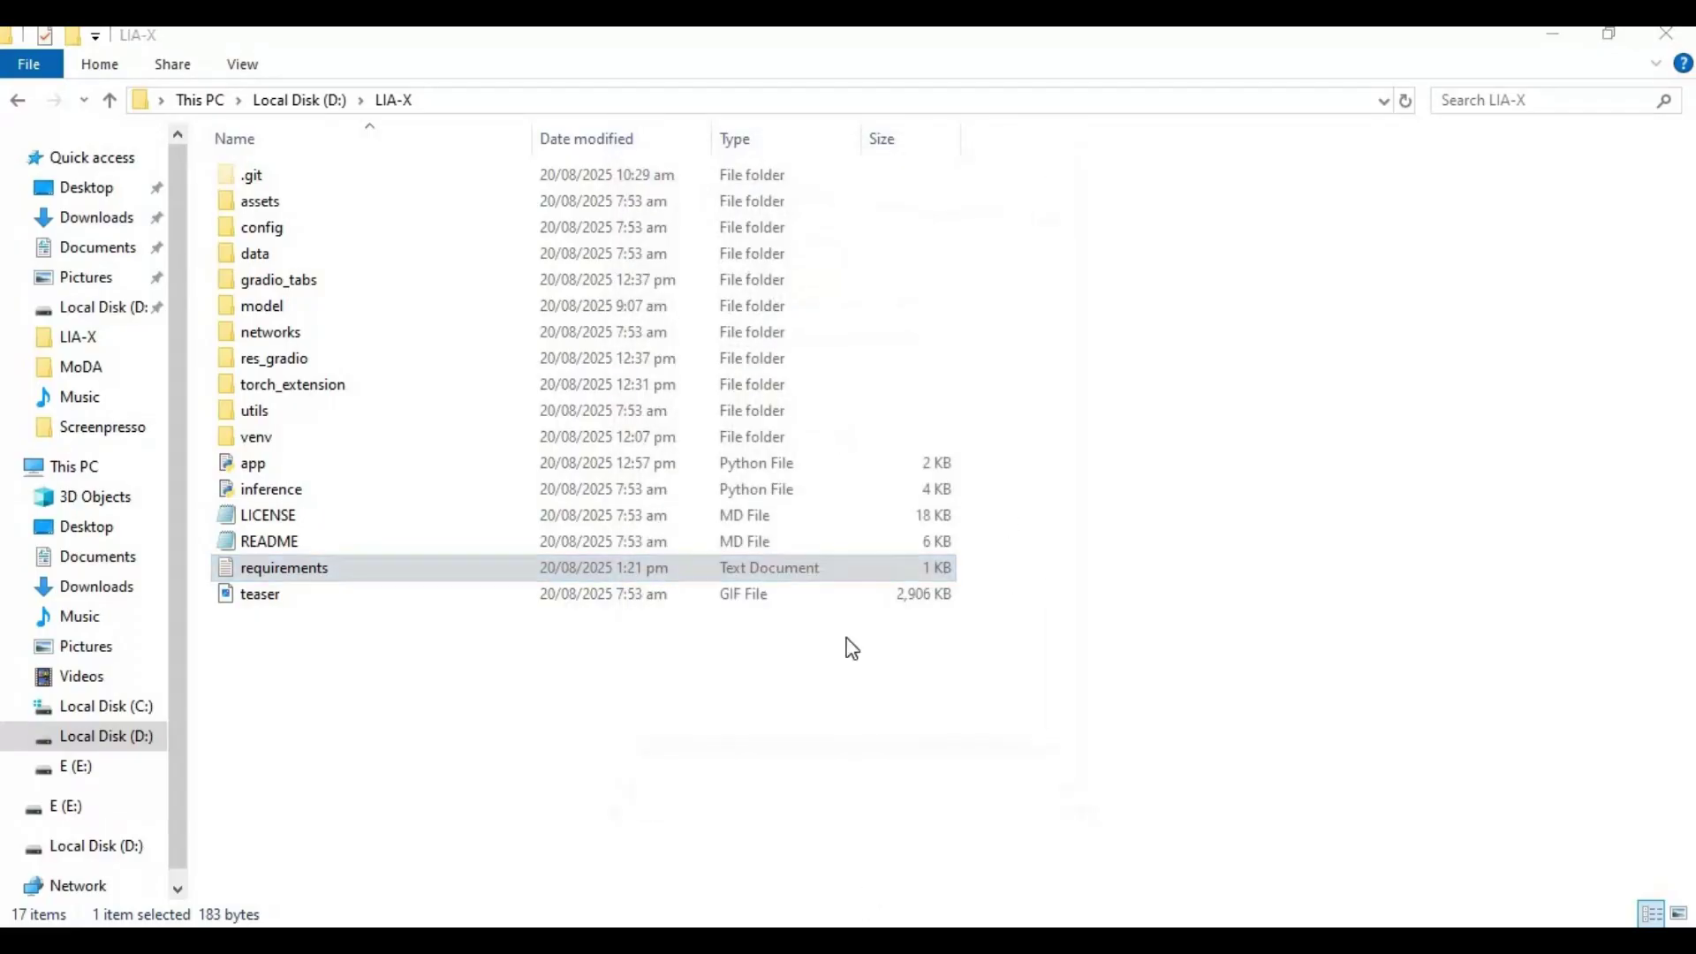
Step: Run pip install -r requirements.txt in the Command Prompt with the D:\LIA-X venv active
{"action": "key", "text": "alt+Tab"}
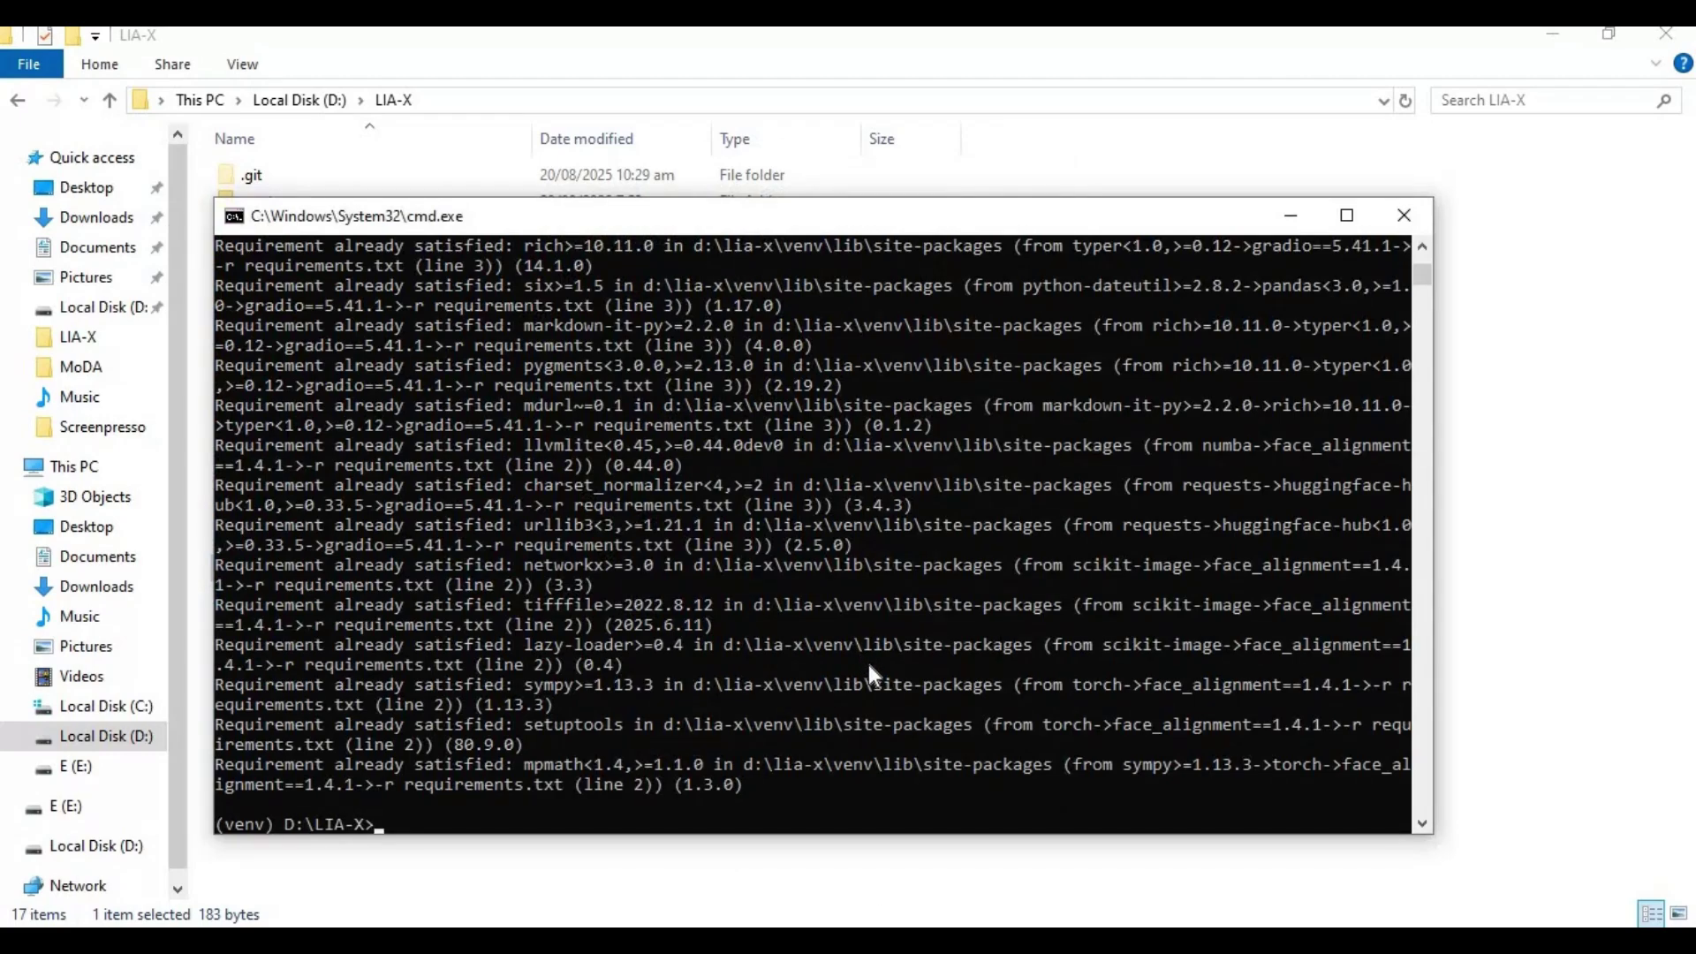
{"action": "key", "text": "Up"}
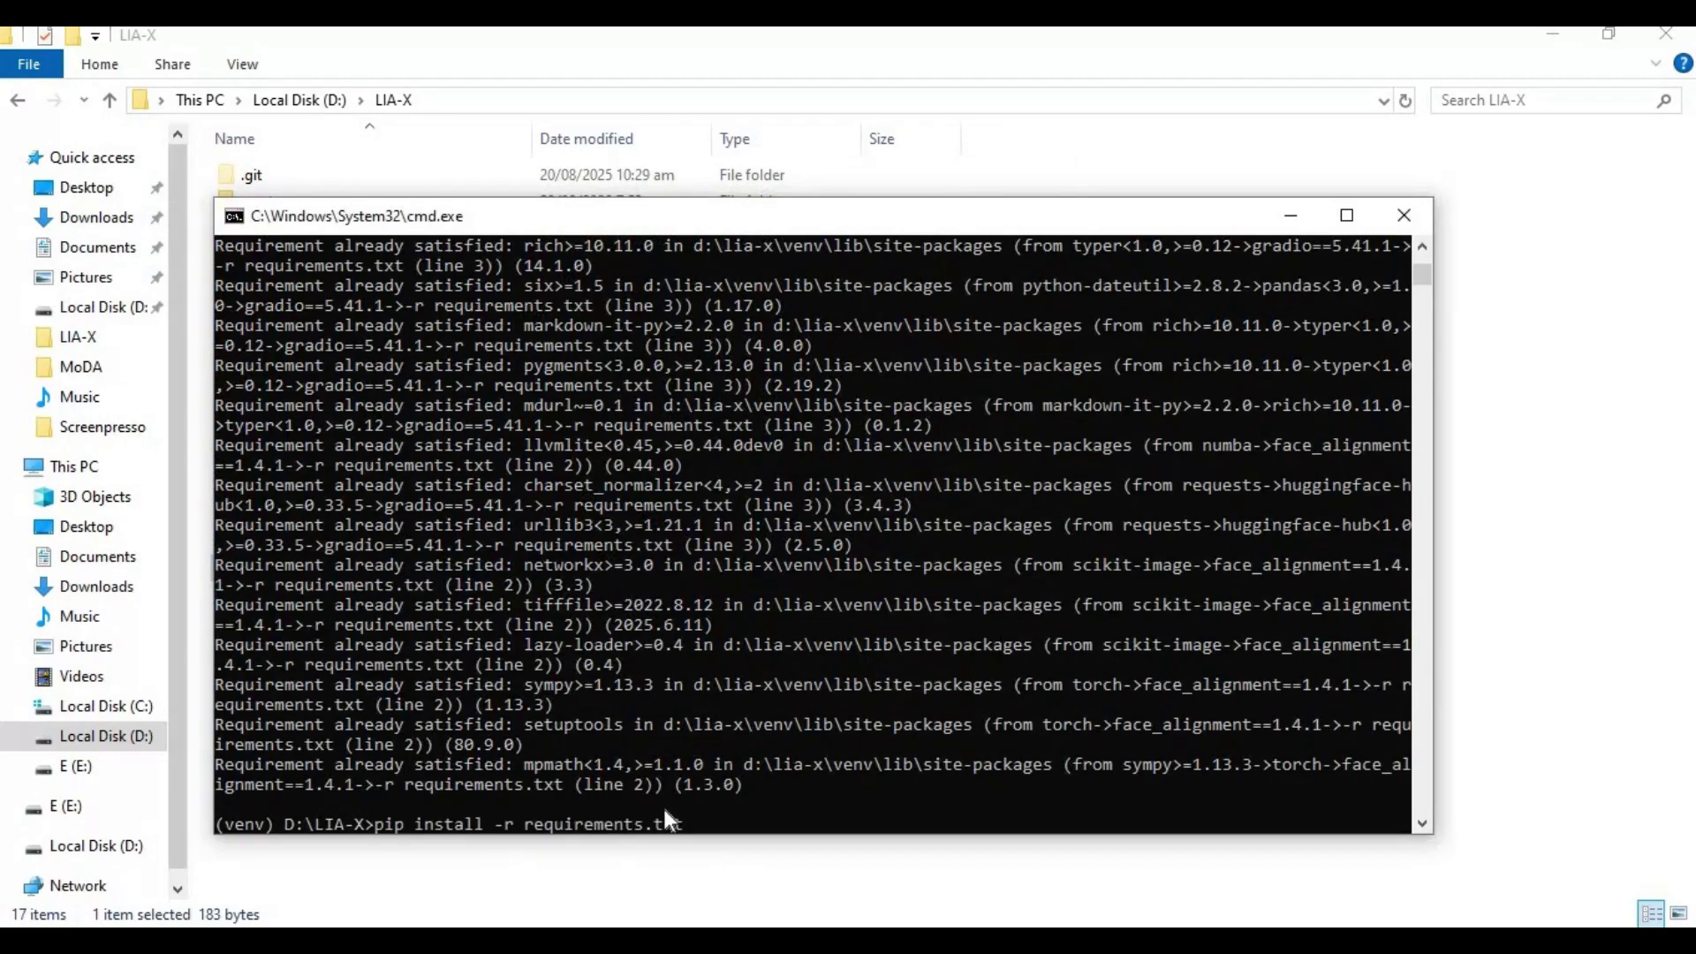
{"action": "key", "text": "Return"}
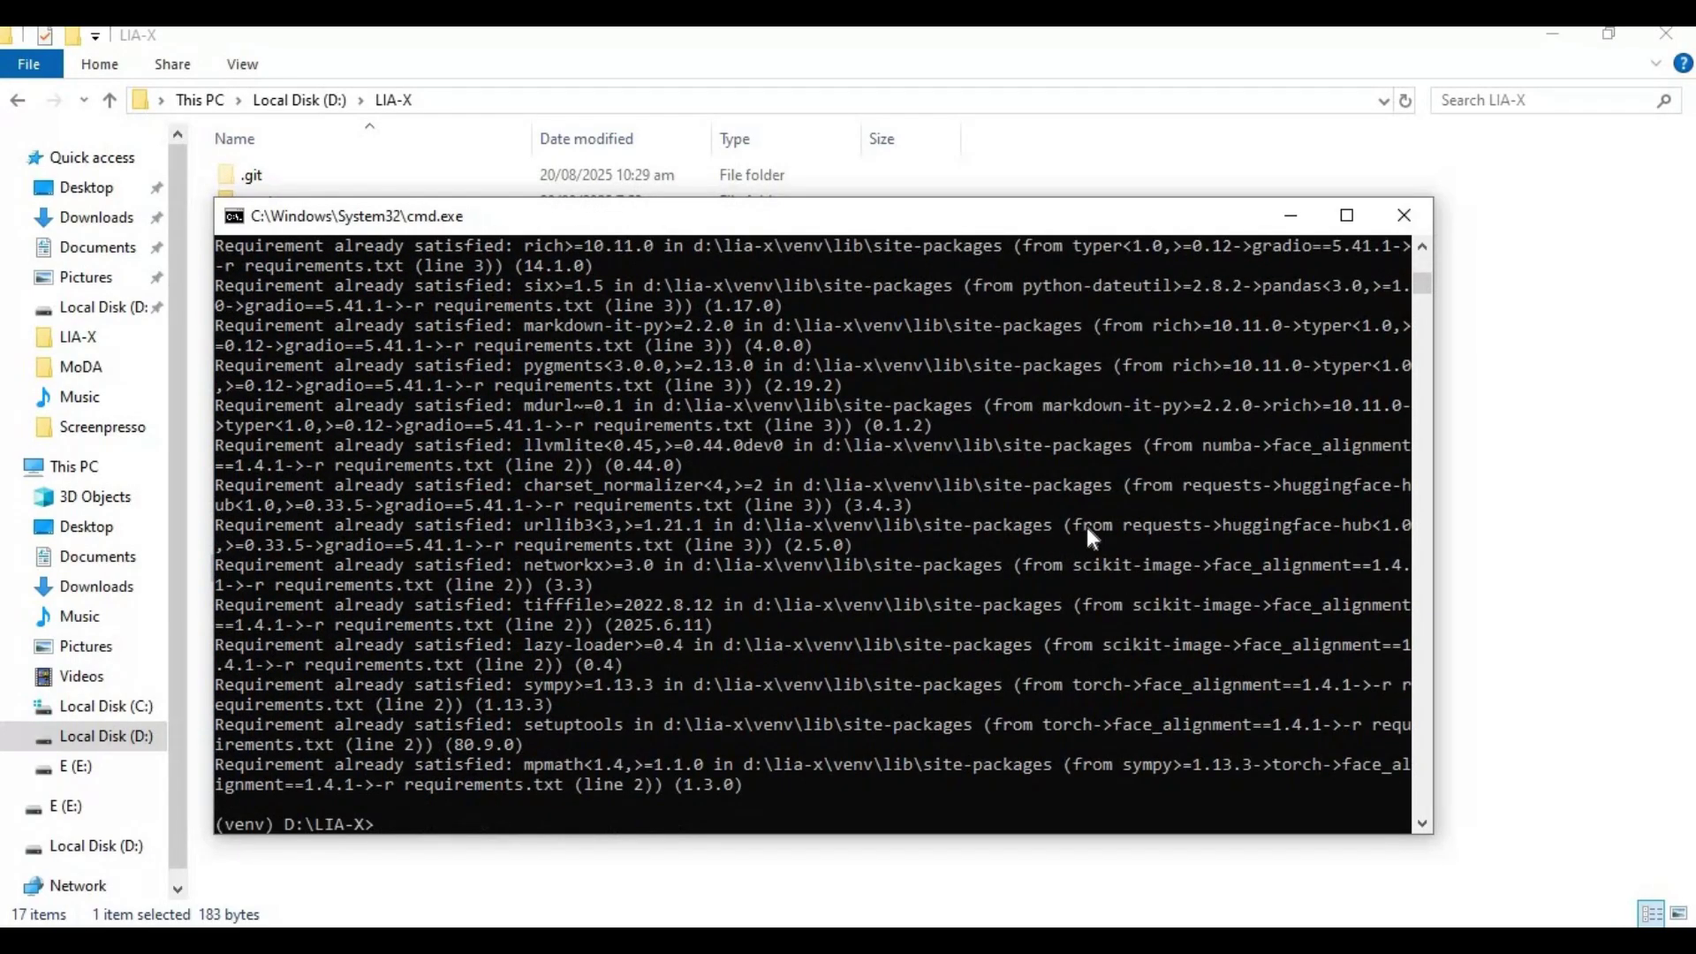
Step: Open the pre-trained model link from the Setup section of the LIA-X GitHub README in the browser
{"action": "key", "text": "alt+Tab"}
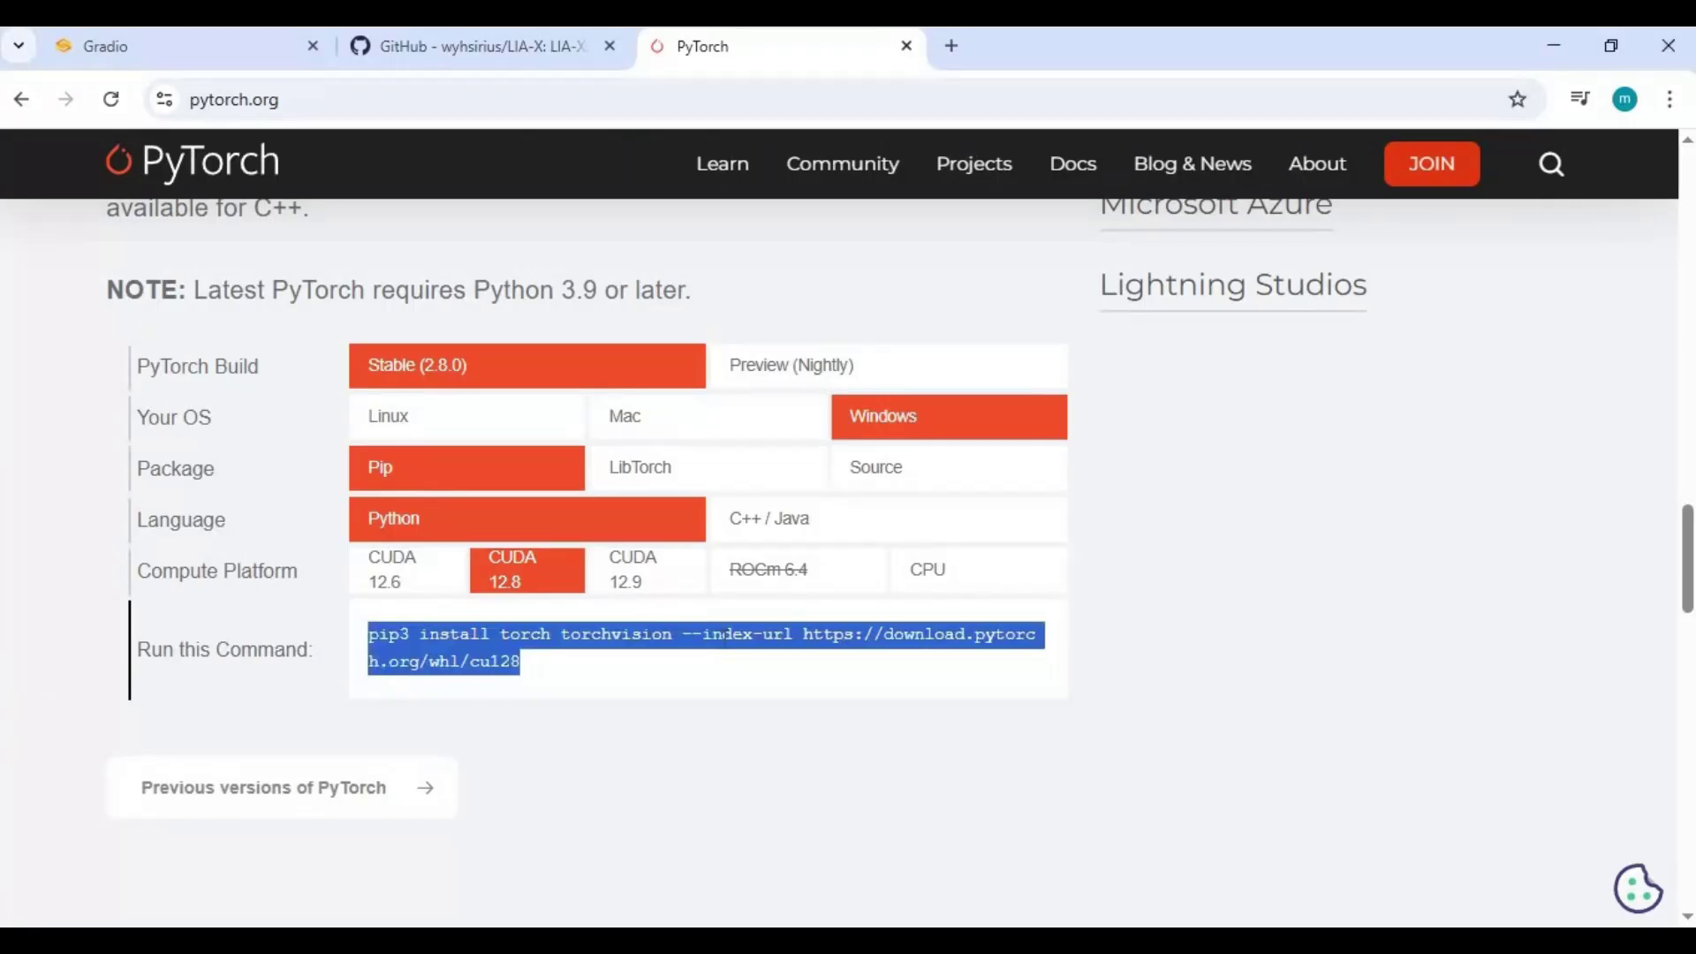
{"action": "left_click", "coordinate": [464, 46]}
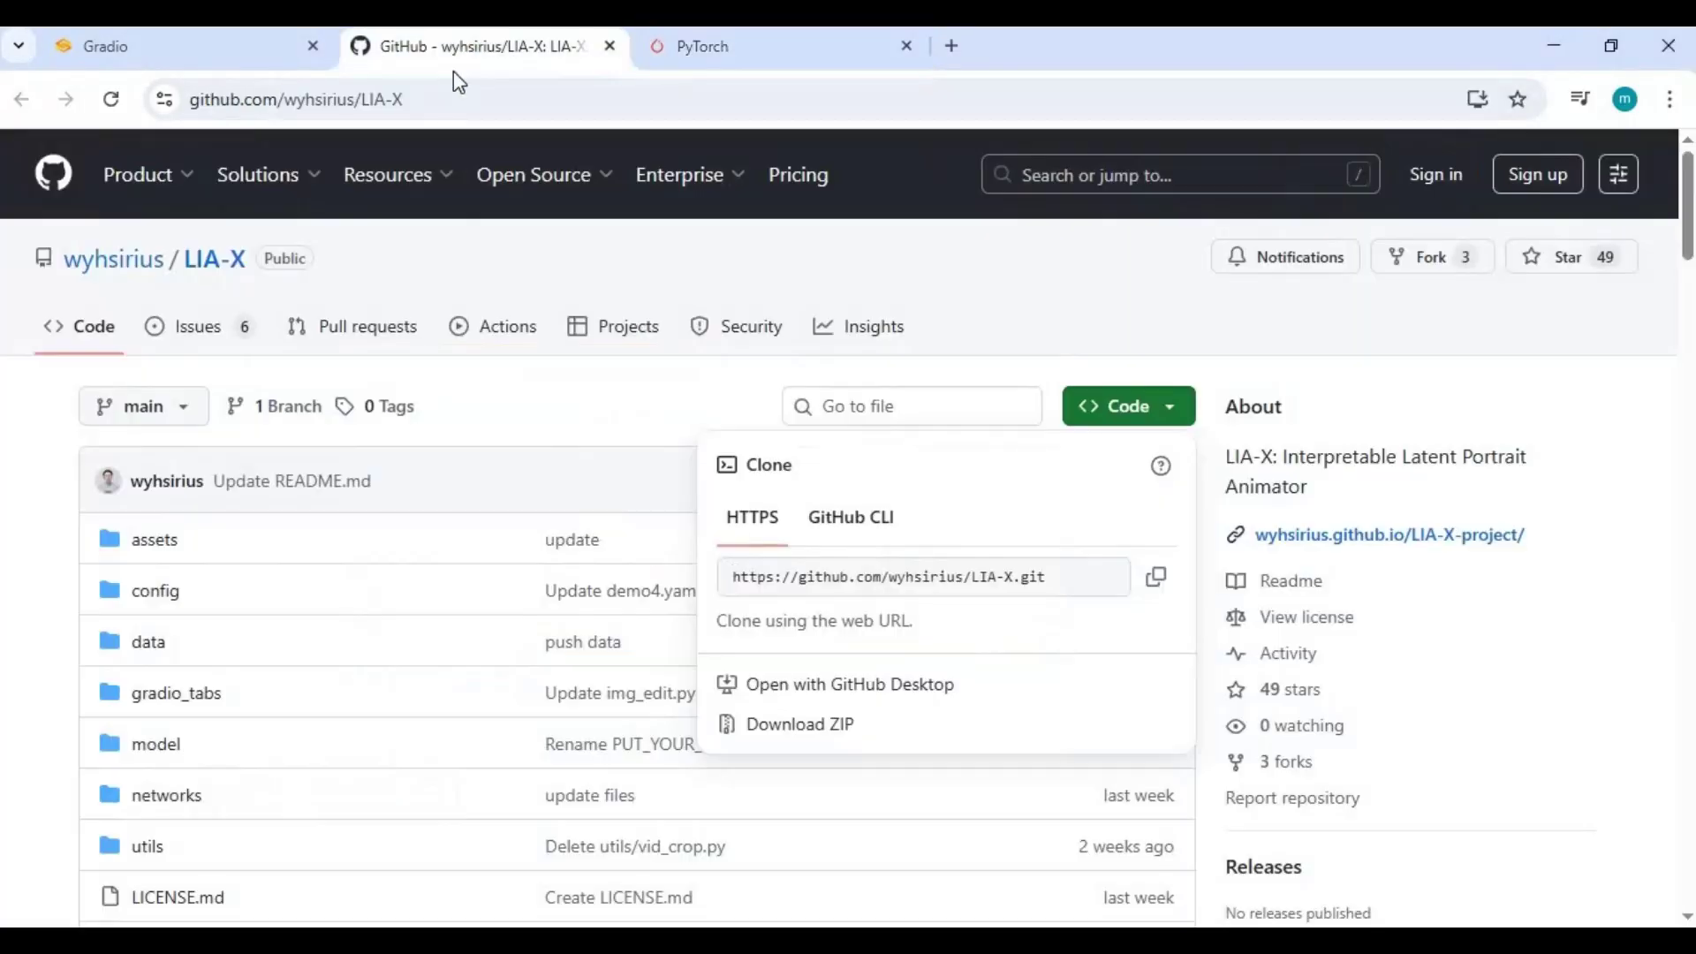
{"action": "scroll", "coordinate": [553, 600], "scroll_direction": "down", "scroll_amount": 1}
{"action": "scroll", "coordinate": [552, 601], "scroll_direction": "down", "scroll_amount": 10}
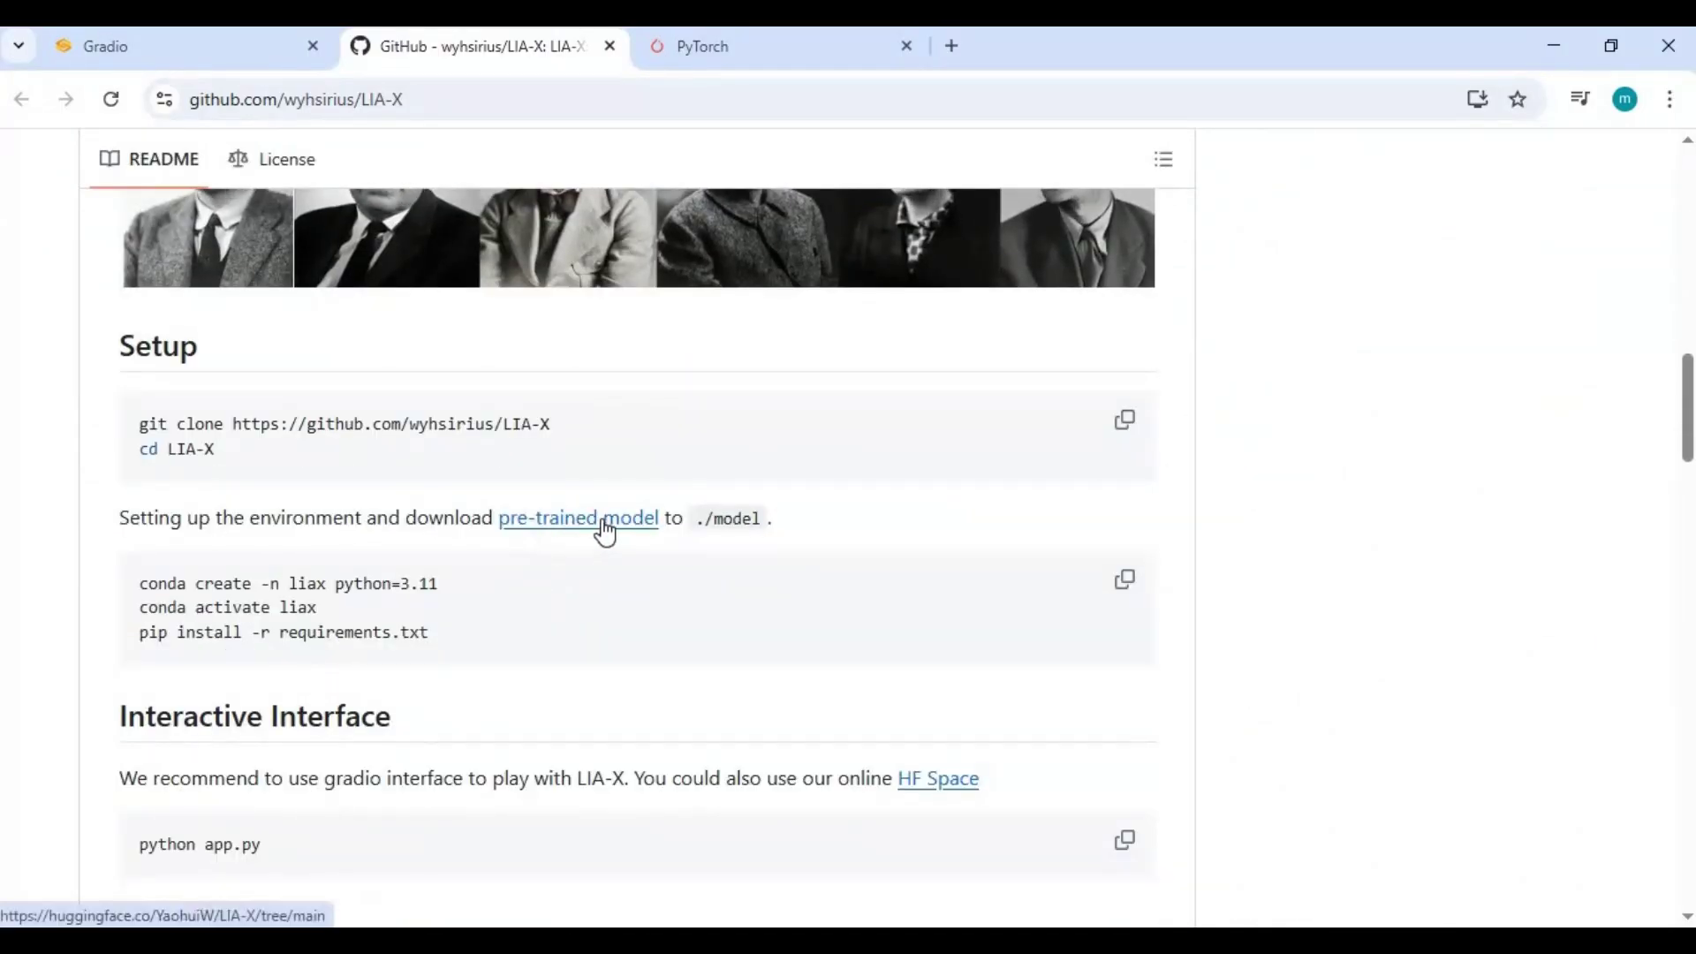
{"action": "scroll", "coordinate": [602, 521], "scroll_direction": "up", "scroll_amount": 15}
{"action": "scroll", "coordinate": [606, 534], "scroll_direction": "down", "scroll_amount": 15}
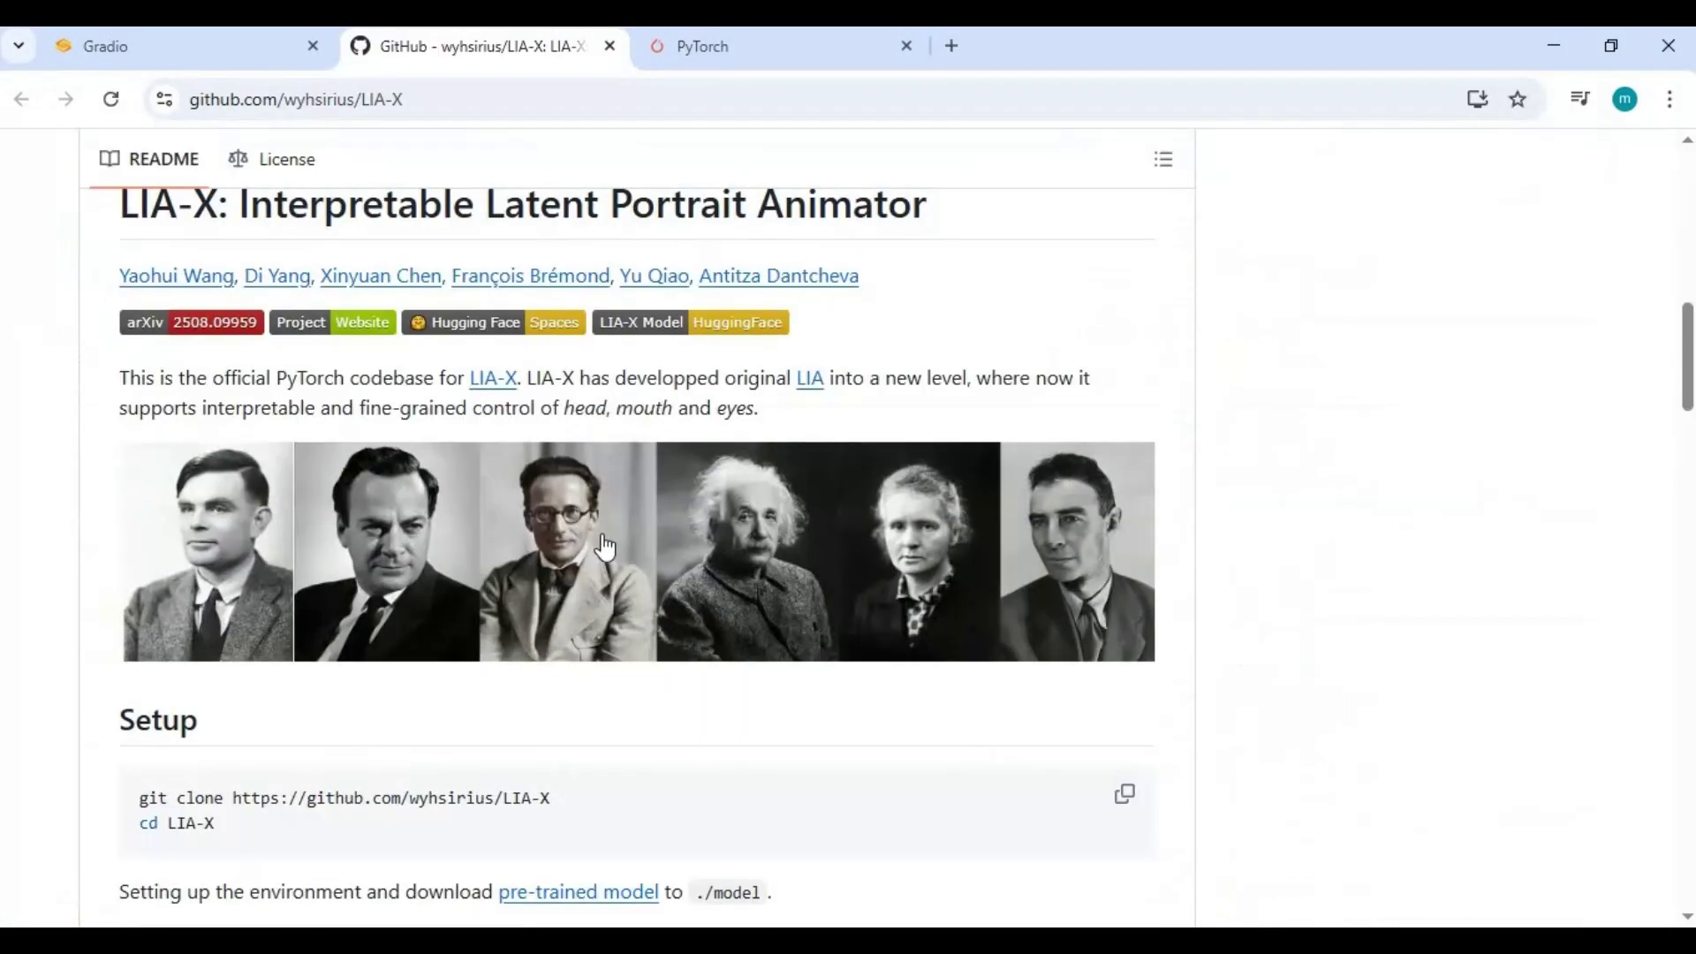
{"action": "left_click", "coordinate": [608, 530]}
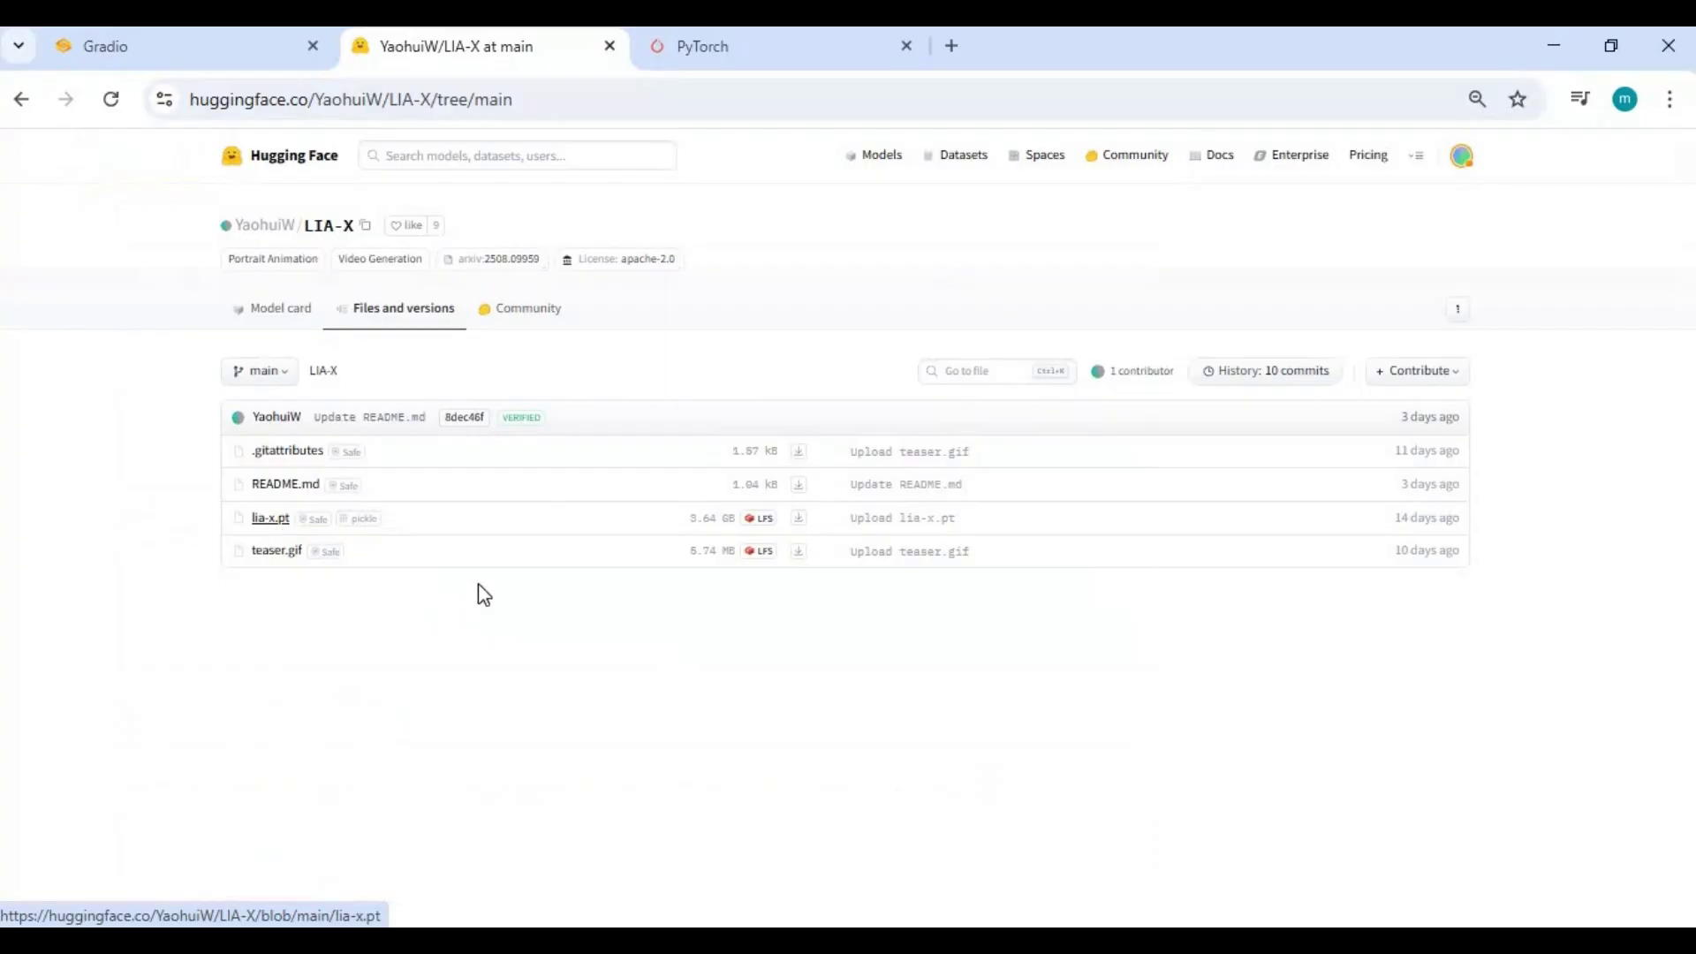
Step: Open the model folder inside D:\LIA-X in File Explorer to check for the lia-x.pt file
{"action": "key", "text": "alt+Tab"}
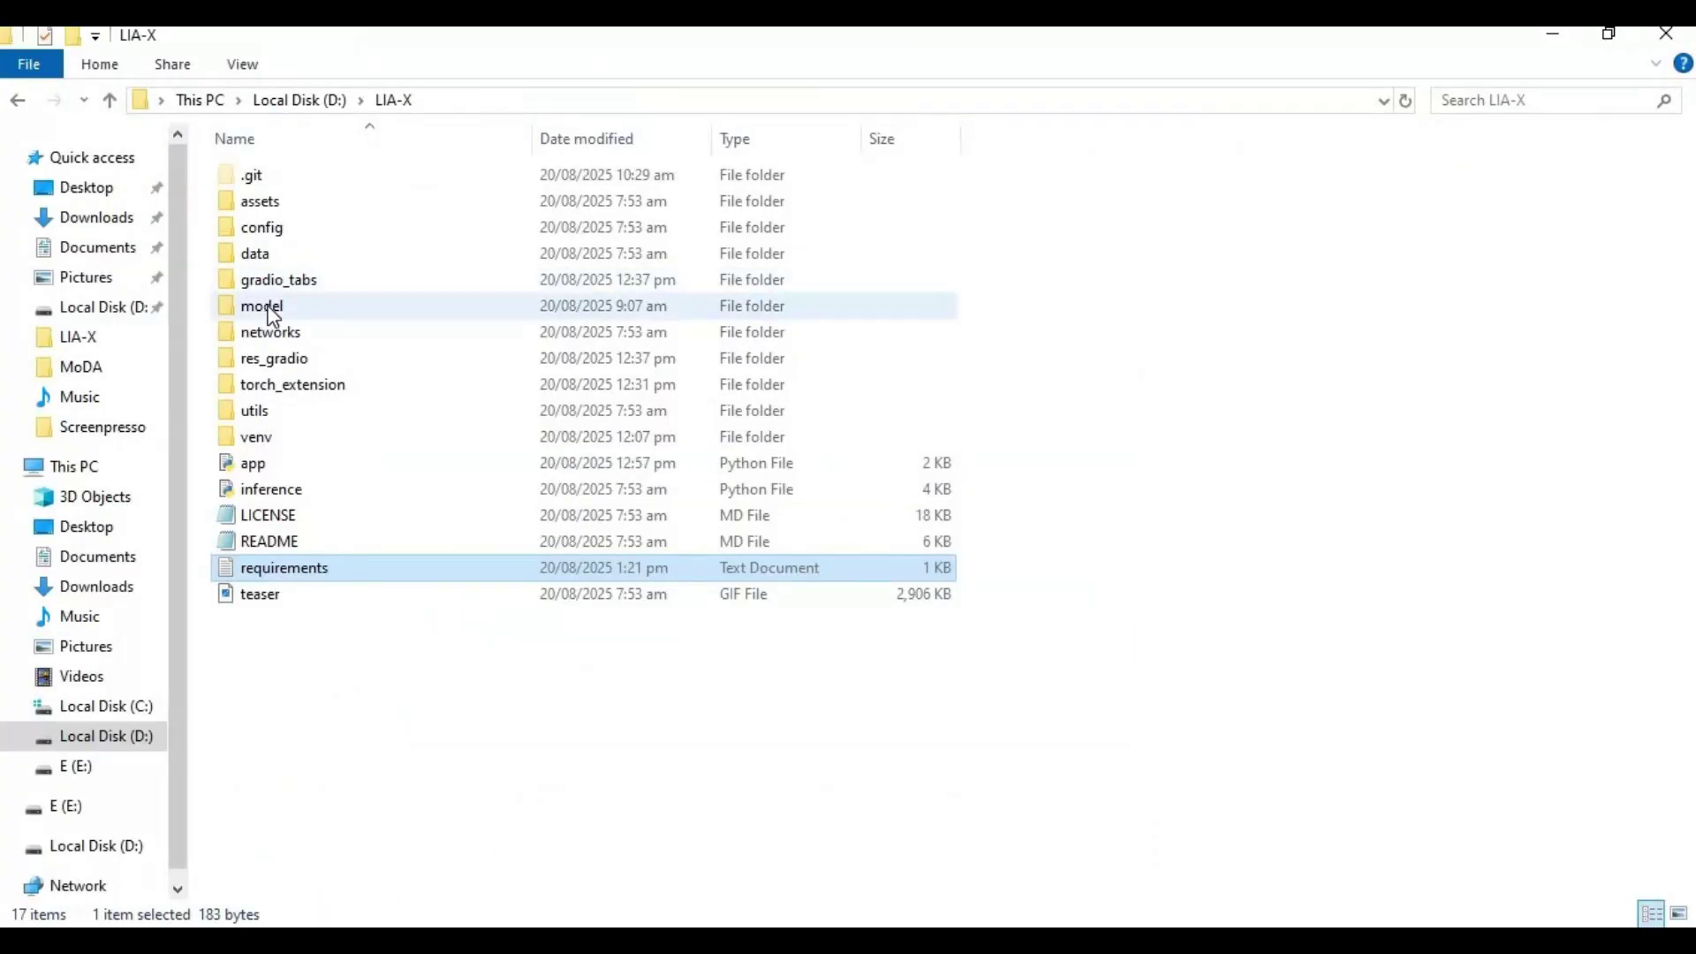
{"action": "double_click", "coordinate": [273, 305]}
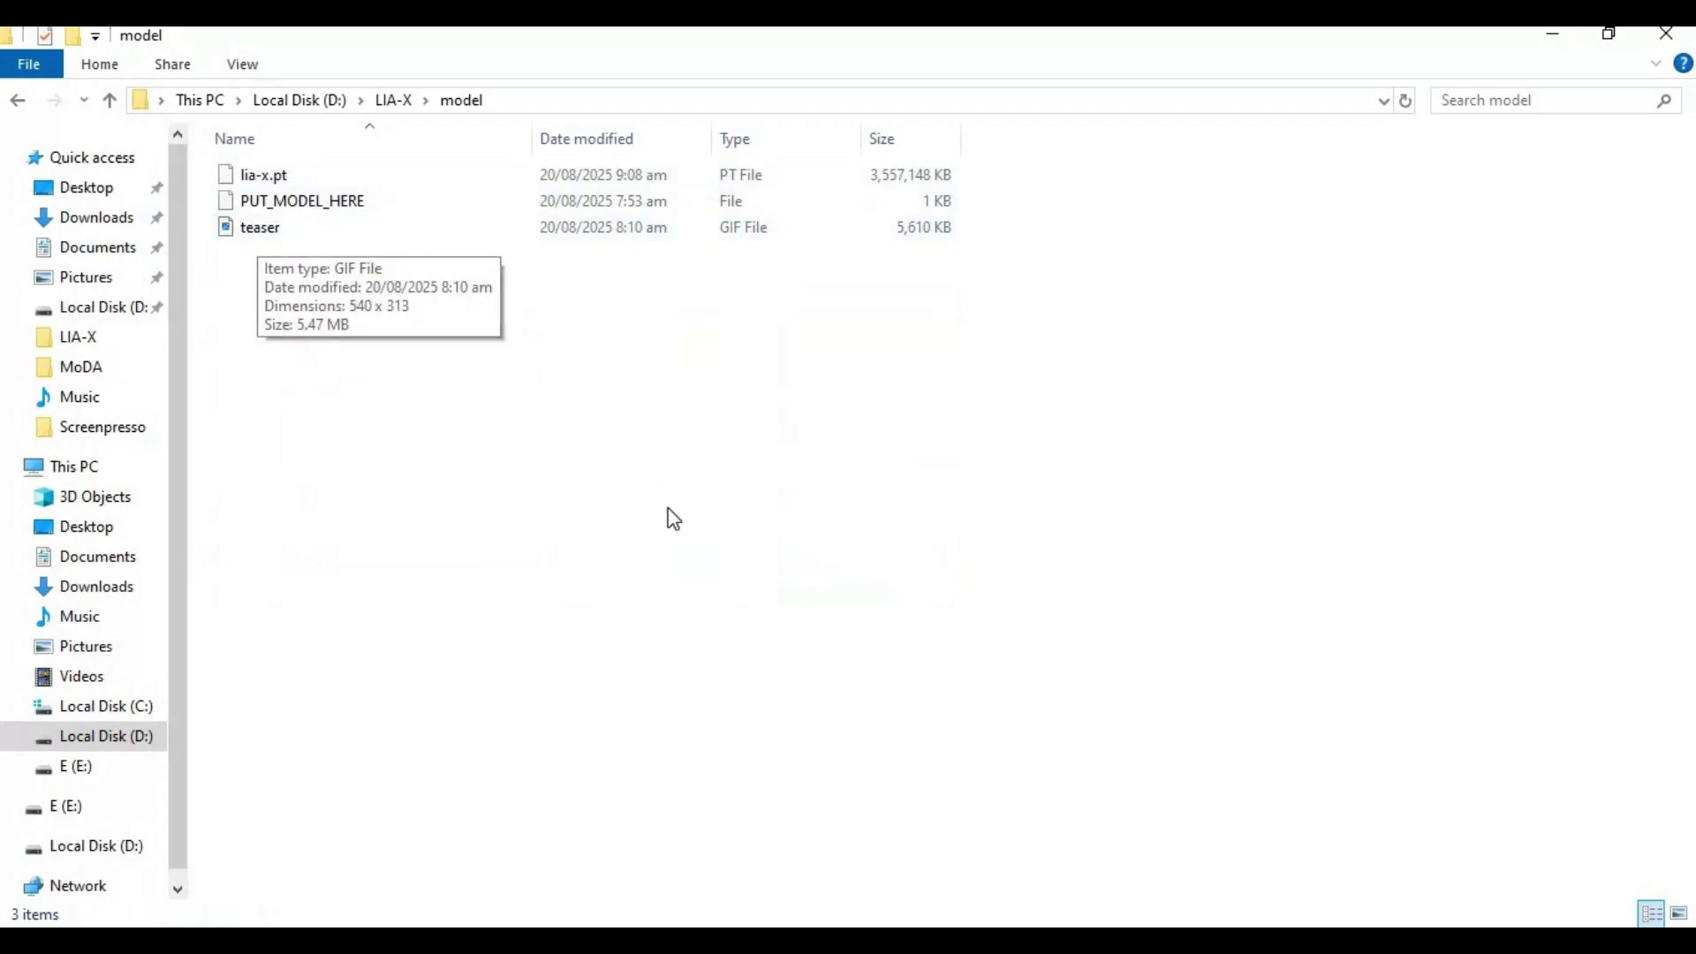
Step: Launch the LIA-X Gradio app from the Command Prompt with python app.py
{"action": "key", "text": "alt+Tab"}
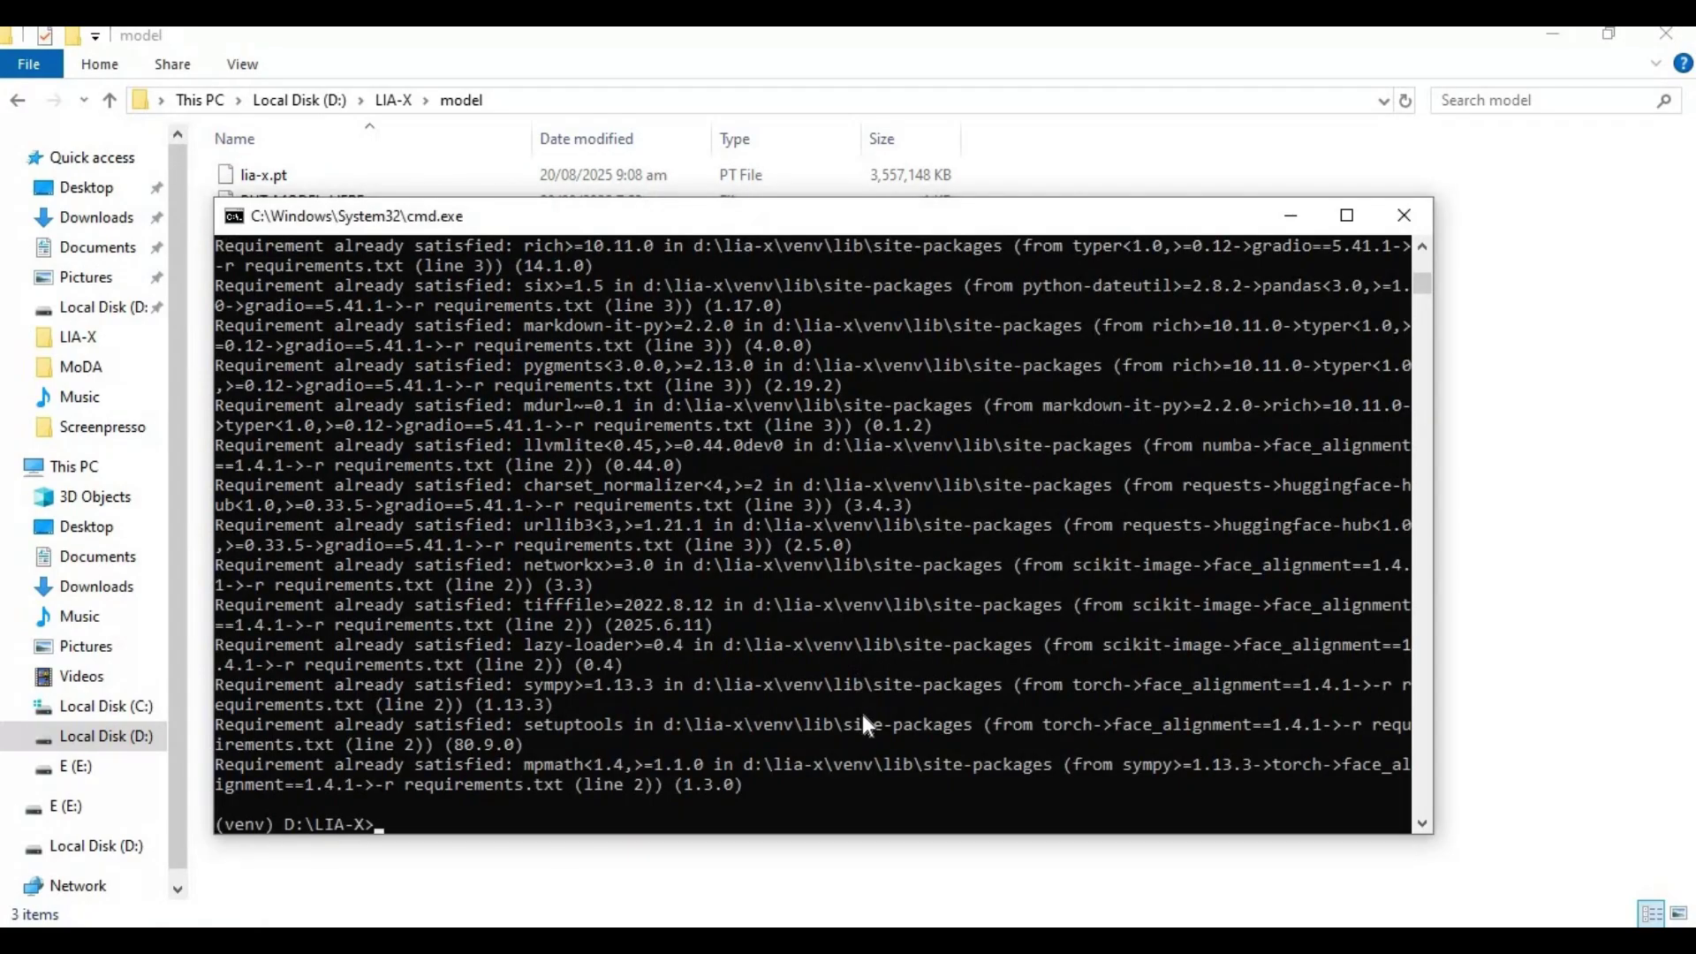
{"action": "type", "text": "python app.py"}
{"action": "key", "text": "Return"}
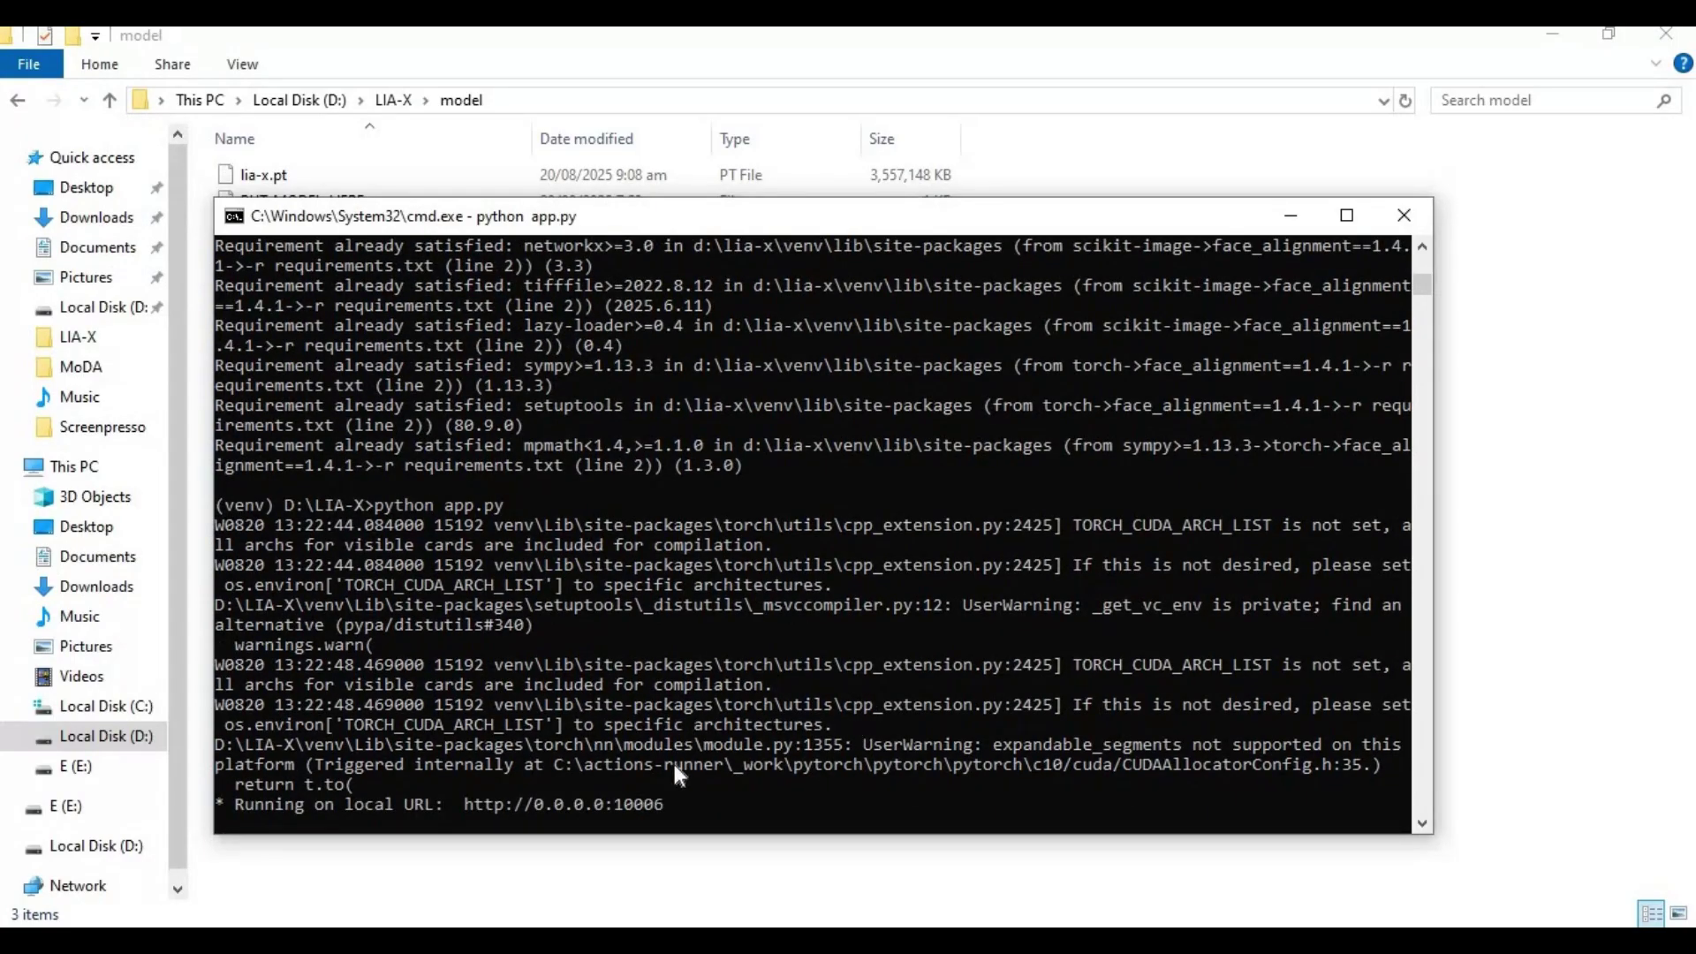
Step: Copy the "Running on local URL" line from the app's Command Prompt output
{"action": "left_click", "coordinate": [658, 804]}
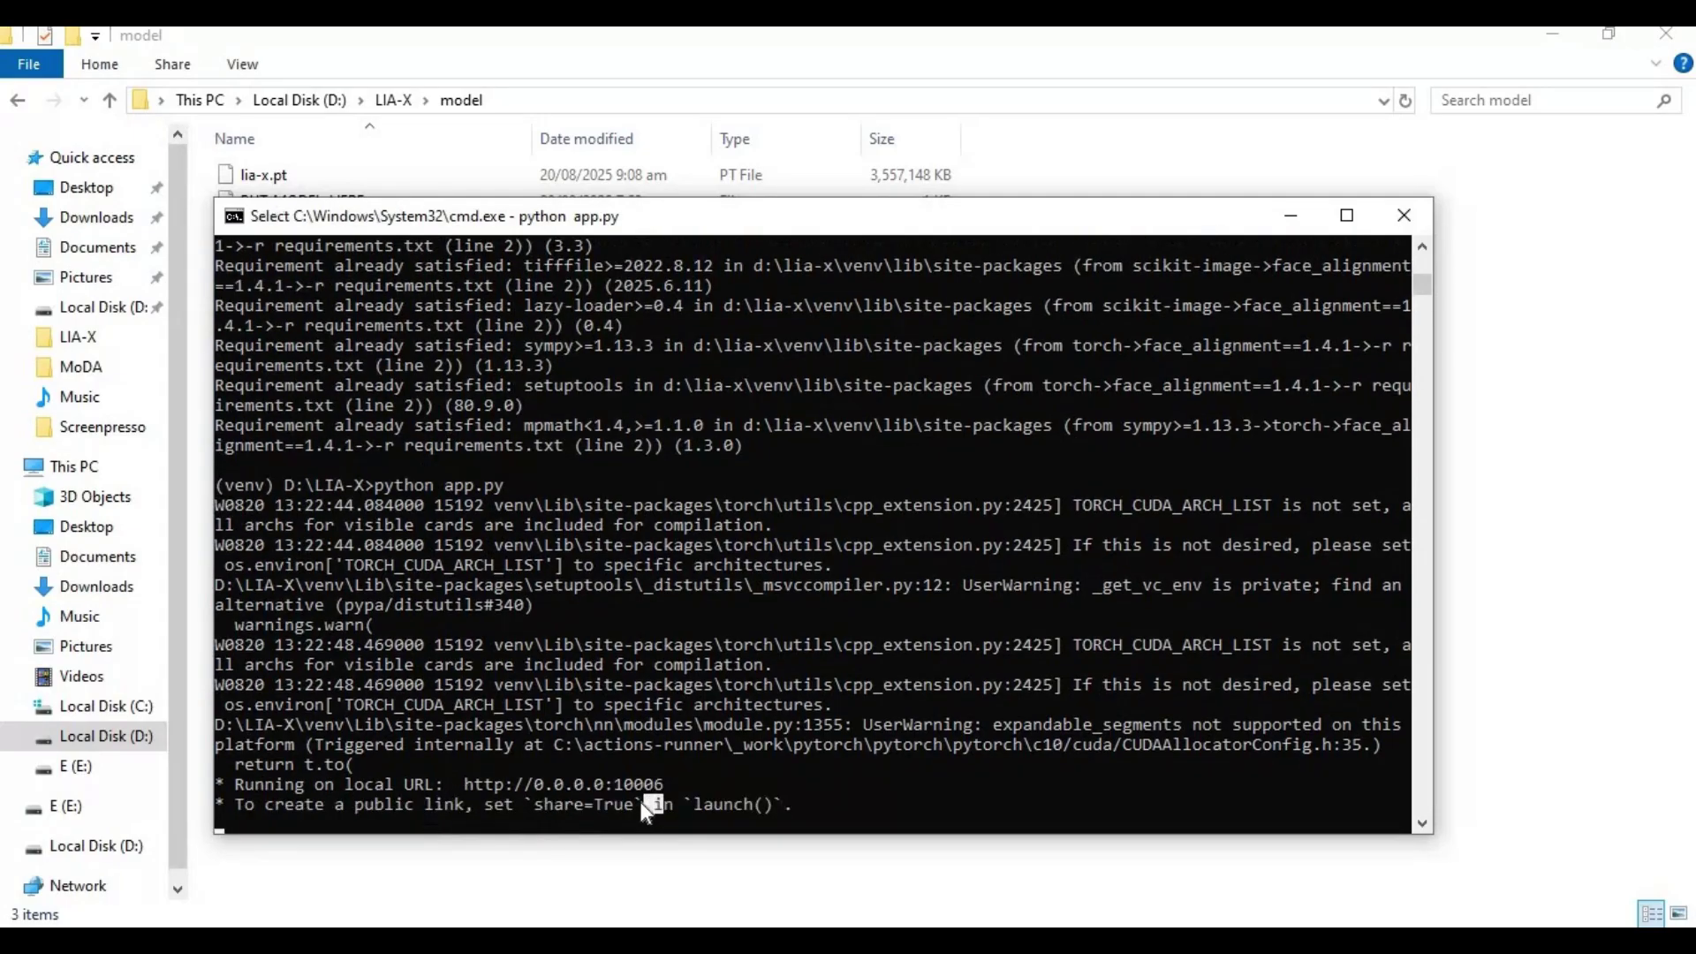
{"action": "left_click_drag", "start_coordinate": [675, 780], "coordinate": [272, 775]}
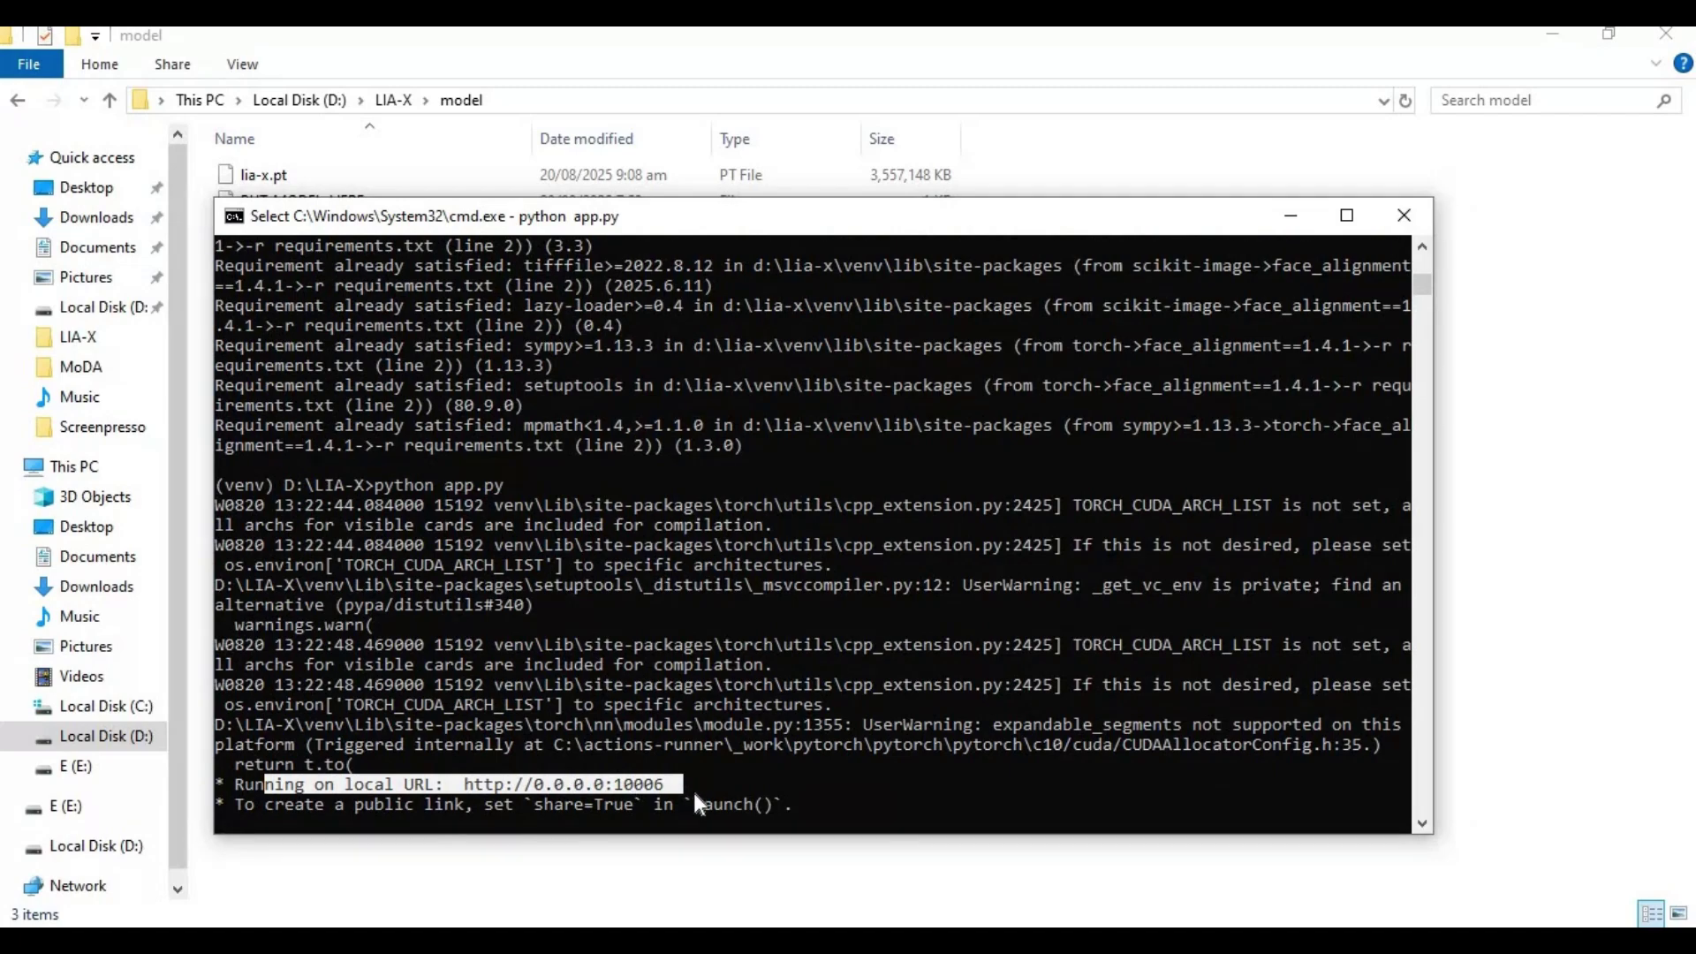
{"action": "key", "text": "ctrl+c"}
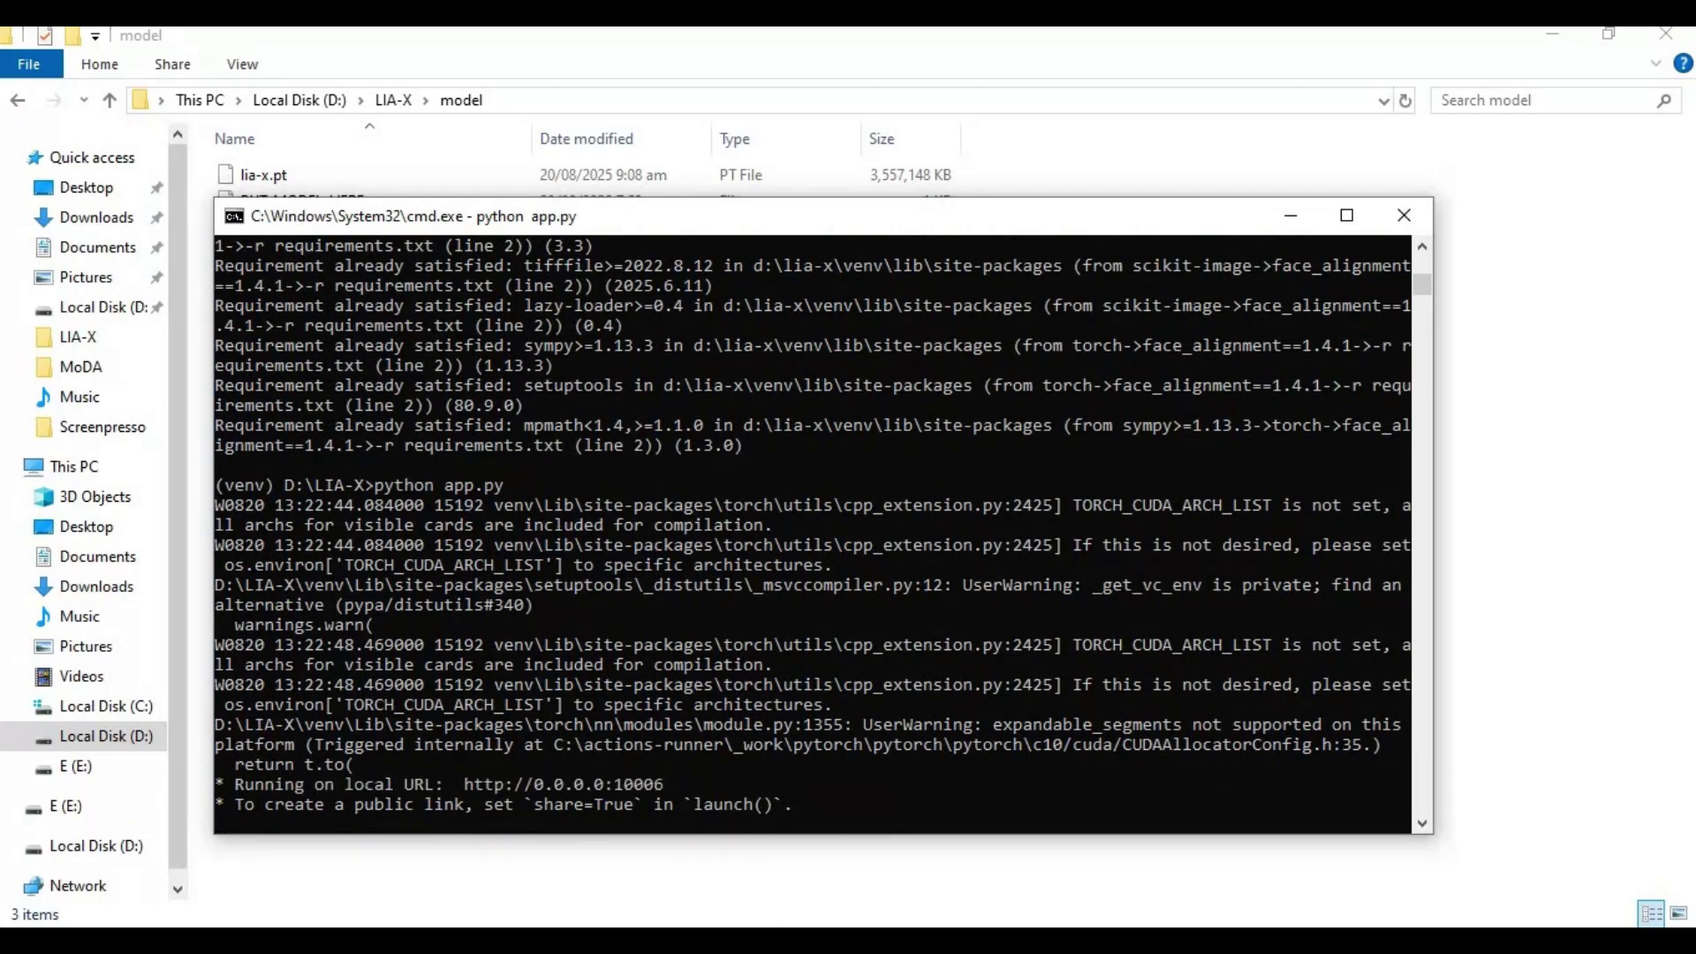
Step: Switch to Chrome and load the LIA-X Gradio interface at localhost:10006
{"action": "key", "text": "alt+Tab"}
{"action": "left_click", "coordinate": [146, 55]}
{"action": "left_click", "coordinate": [309, 95]}
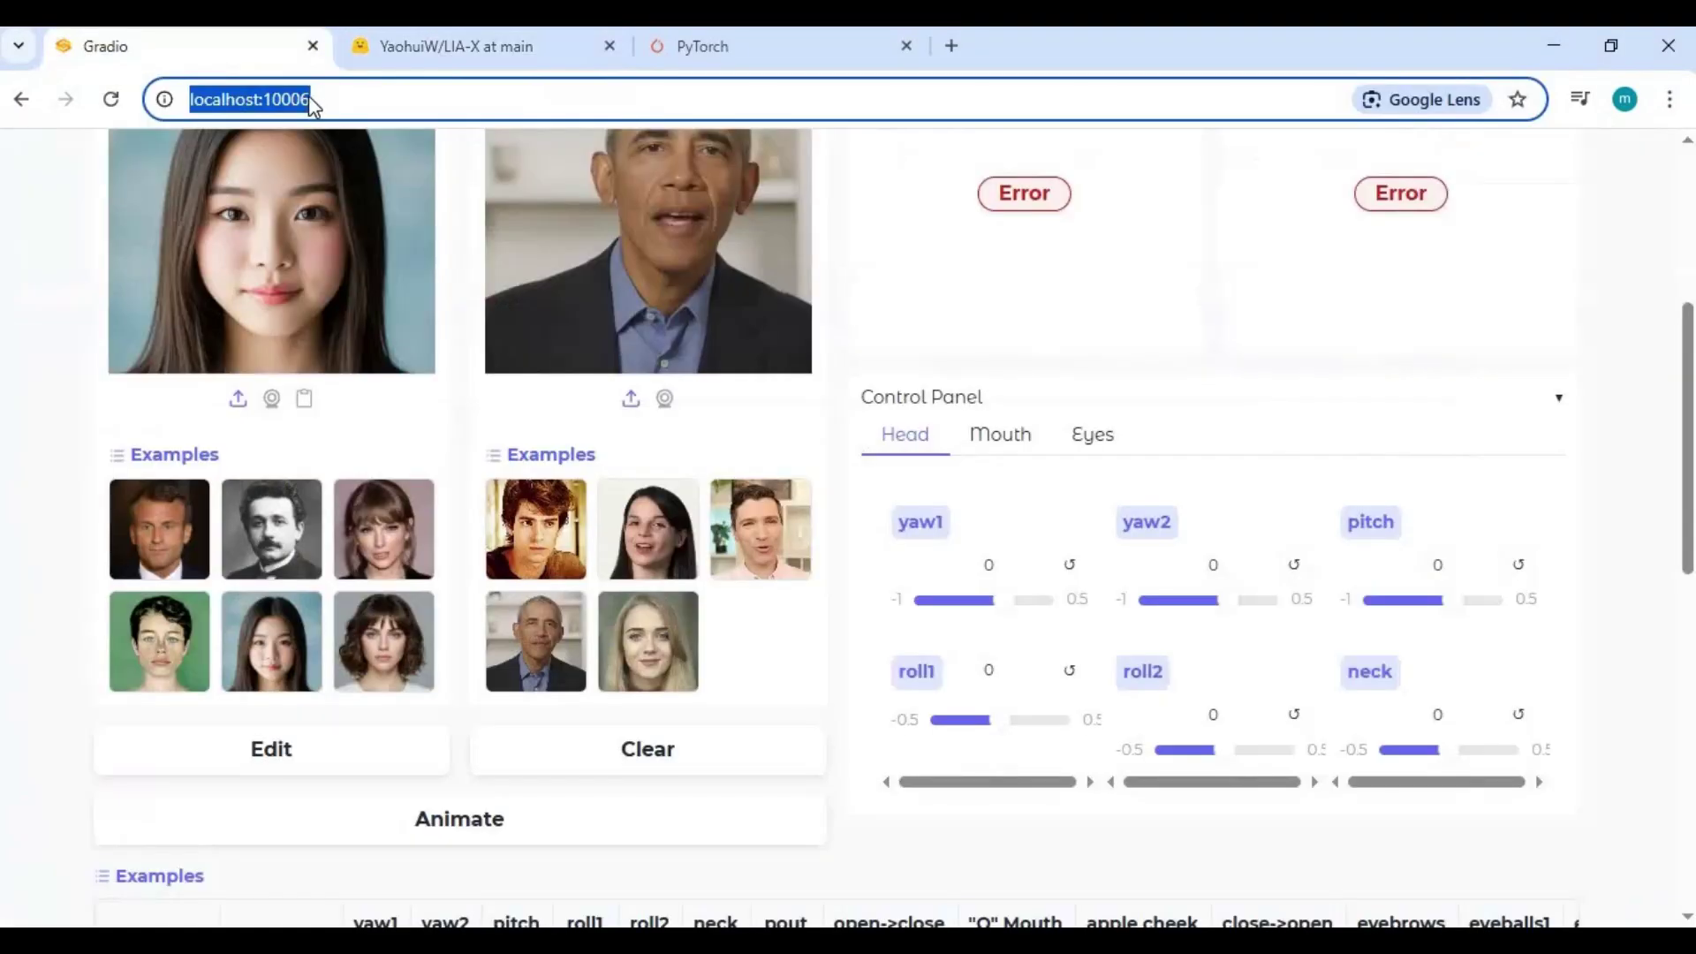
{"action": "left_click", "coordinate": [371, 98]}
{"action": "key", "text": "ctrl+a"}
{"action": "left_click", "coordinate": [374, 94]}
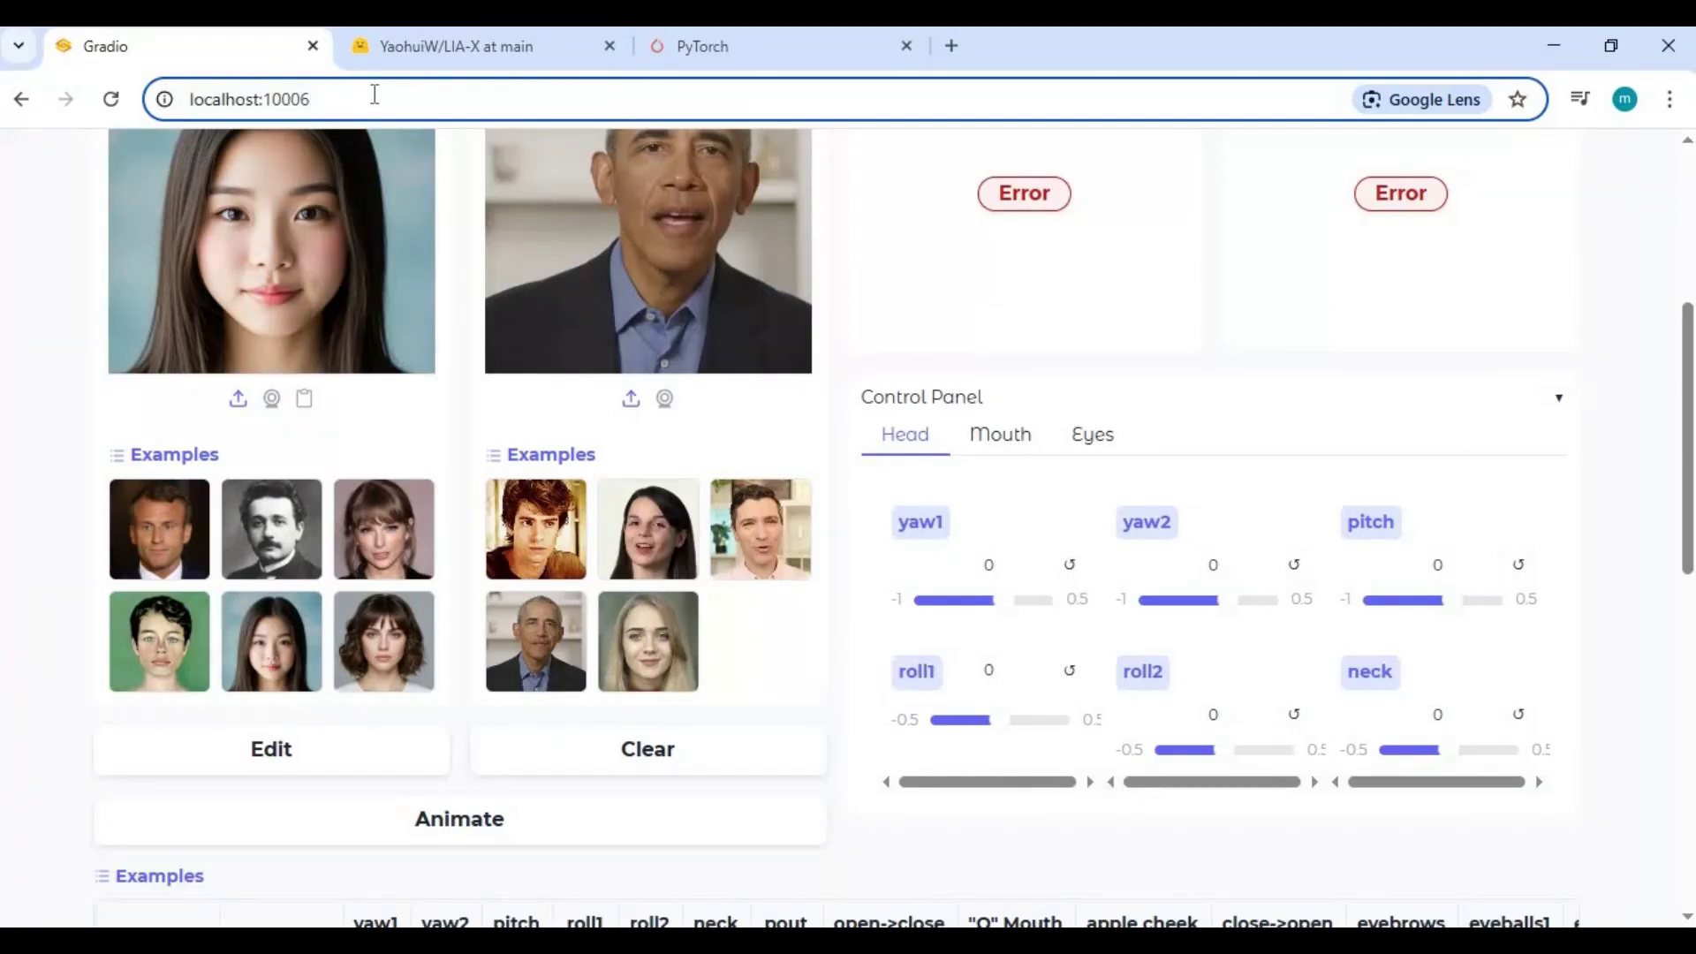
{"action": "key", "text": "Return"}
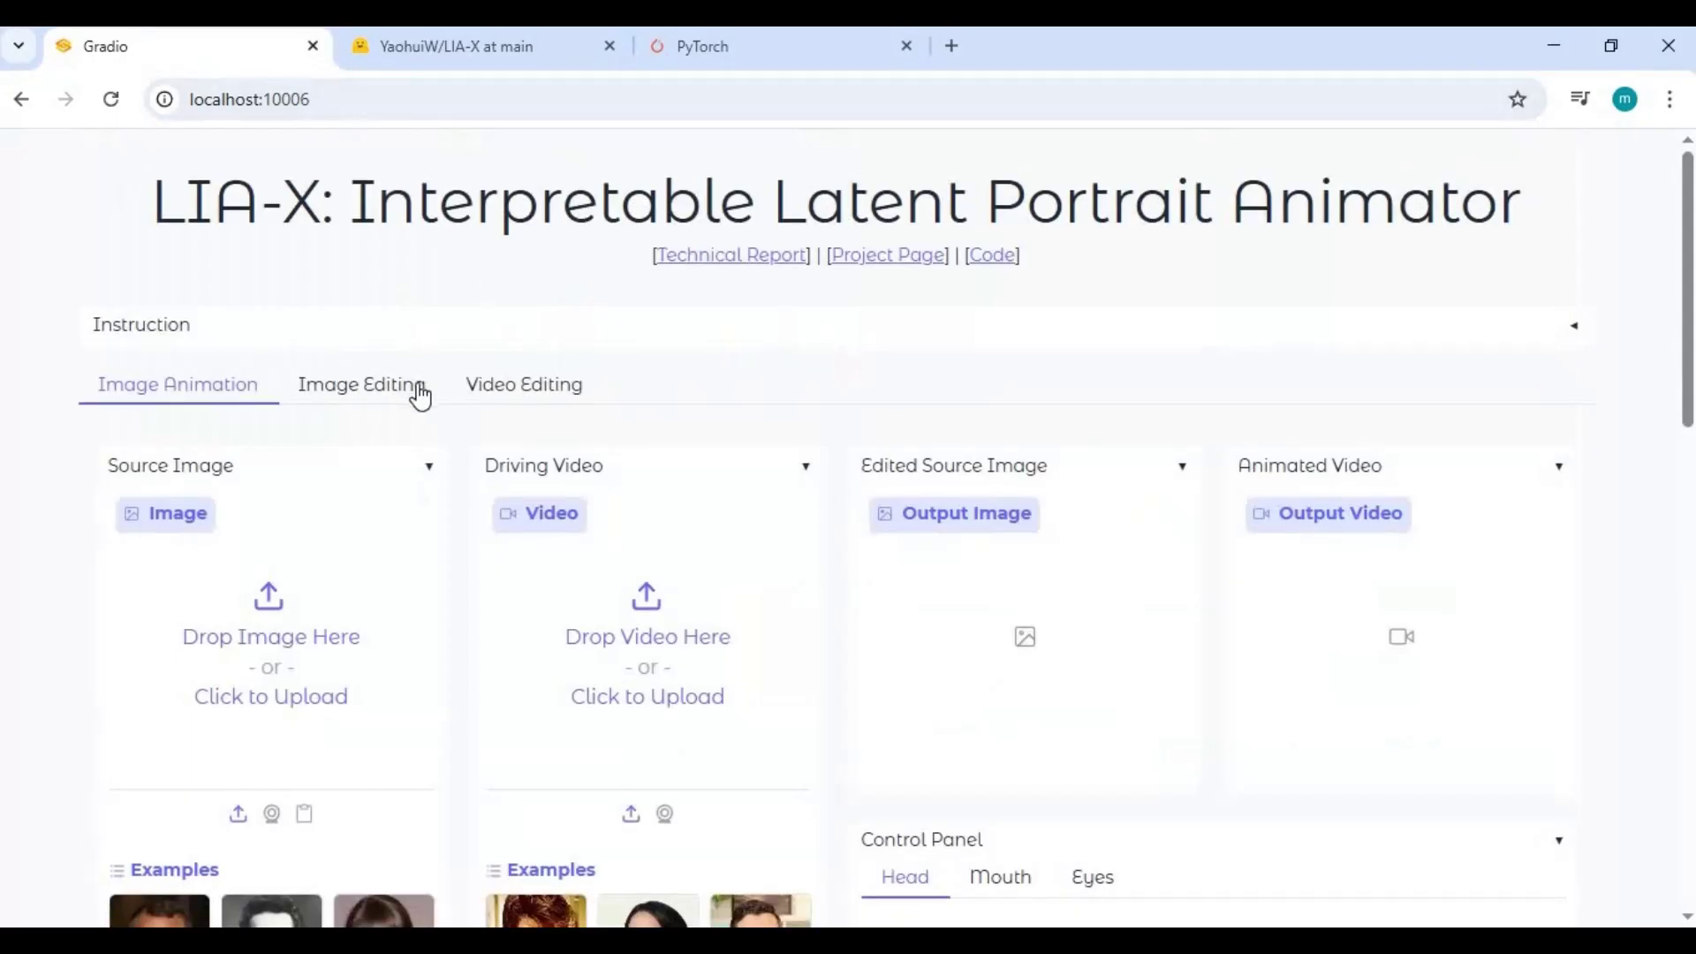
{"action": "scroll", "coordinate": [417, 389], "scroll_direction": "down", "scroll_amount": 13}
{"action": "scroll", "coordinate": [419, 389], "scroll_direction": "up", "scroll_amount": 12}
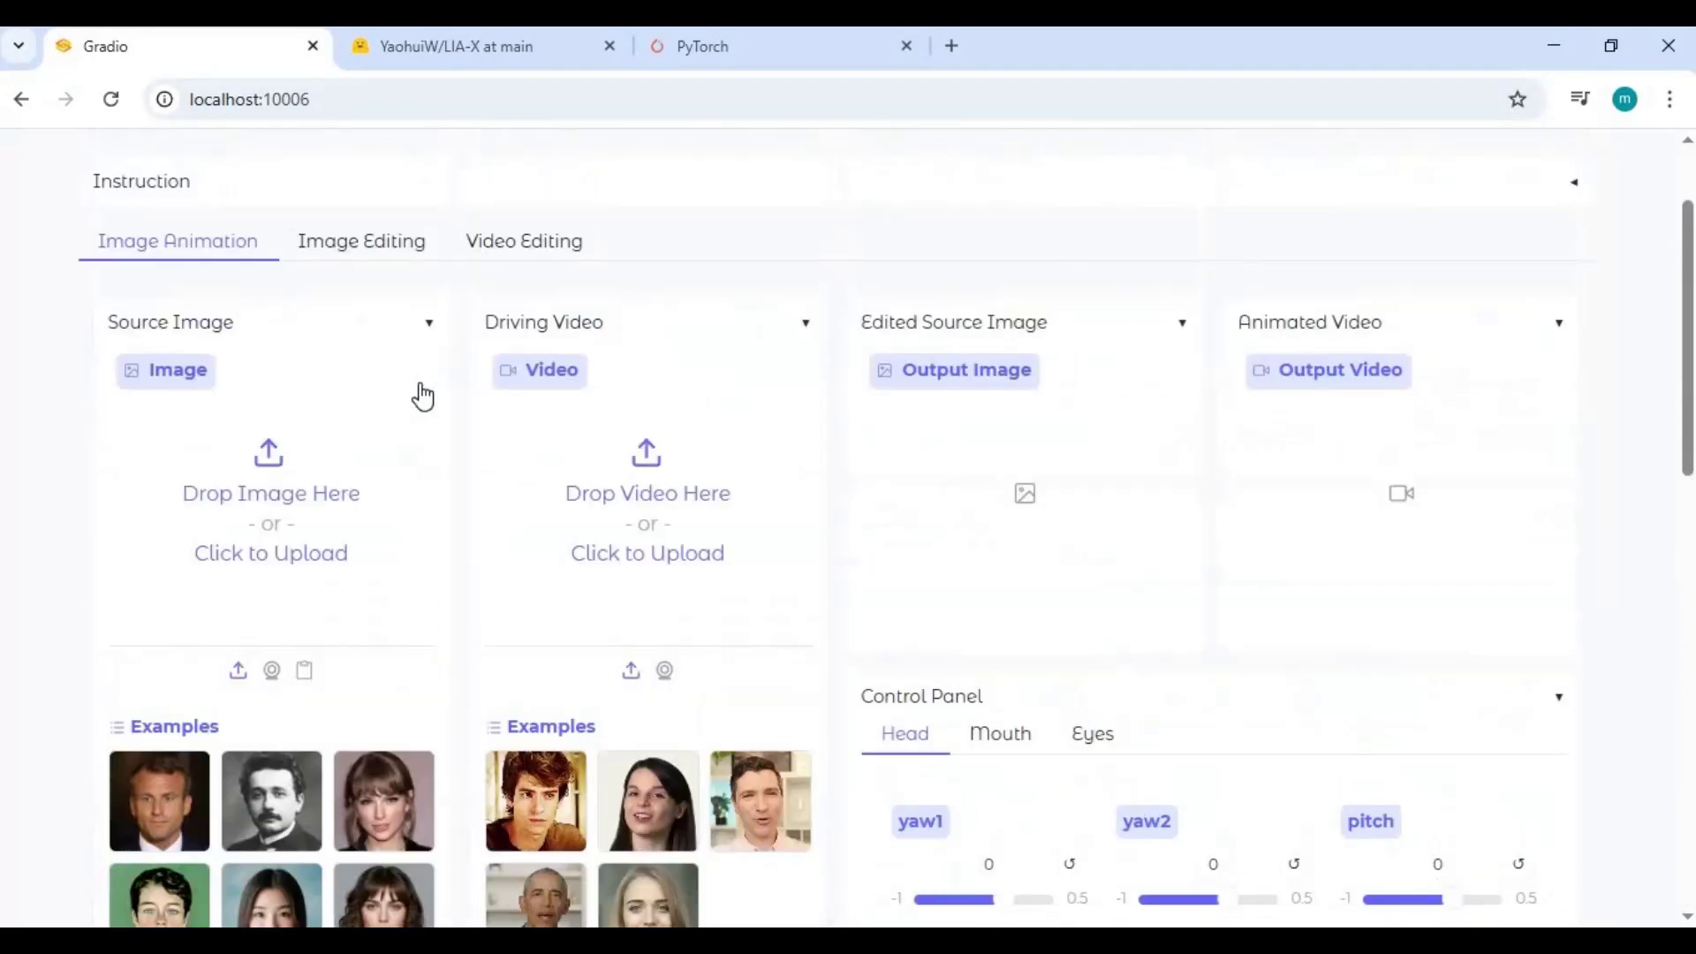
{"action": "scroll", "coordinate": [422, 396], "scroll_direction": "up", "scroll_amount": 2}
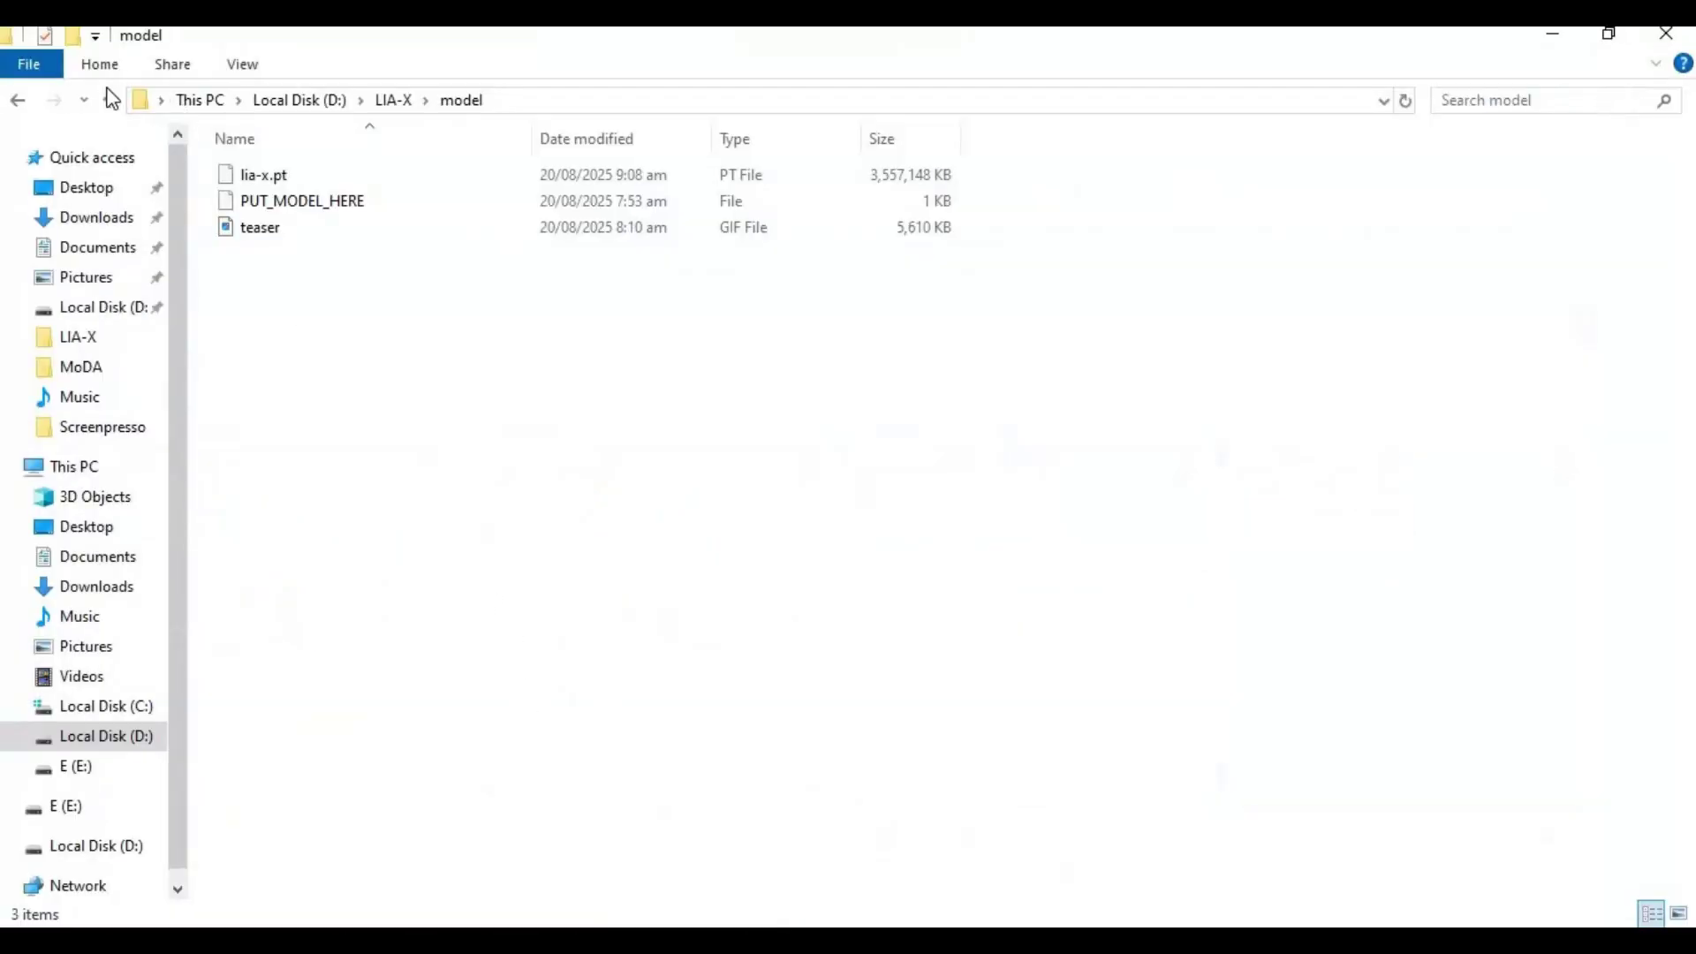
Step: Create a new text document in the main LIA-X folder in File Explorer and open it in Notepad
{"action": "left_click", "coordinate": [110, 100]}
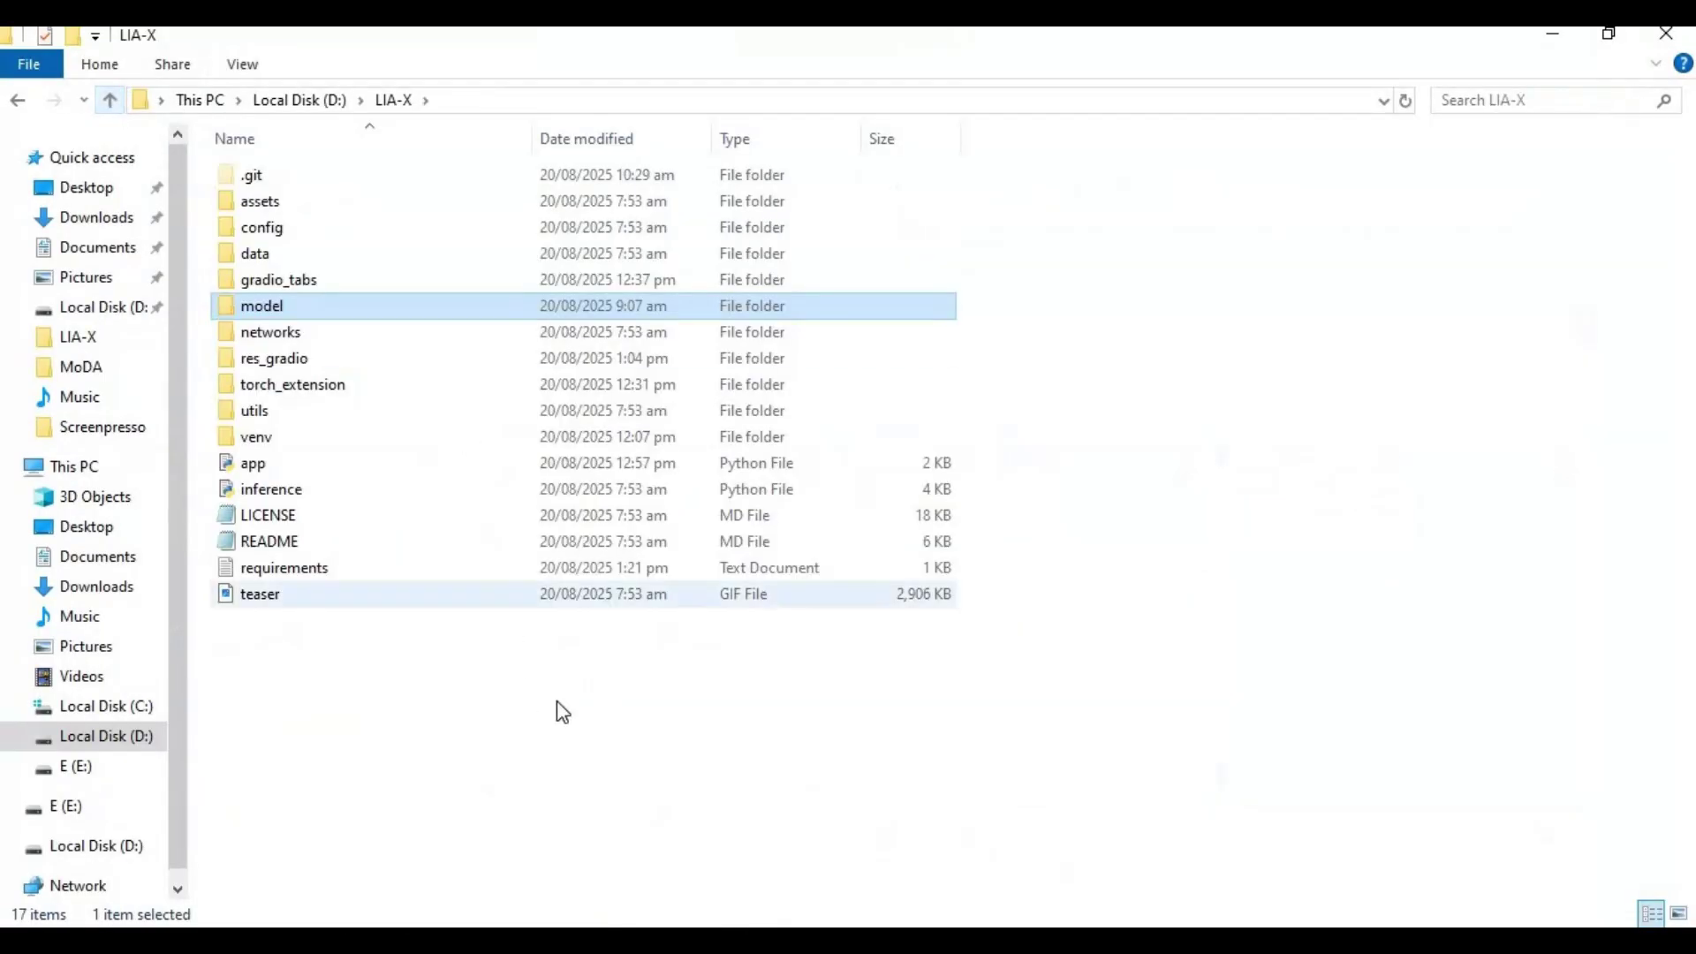
{"action": "right_click", "coordinate": [487, 771]}
{"action": "mouse_move", "coordinate": [692, 717]}
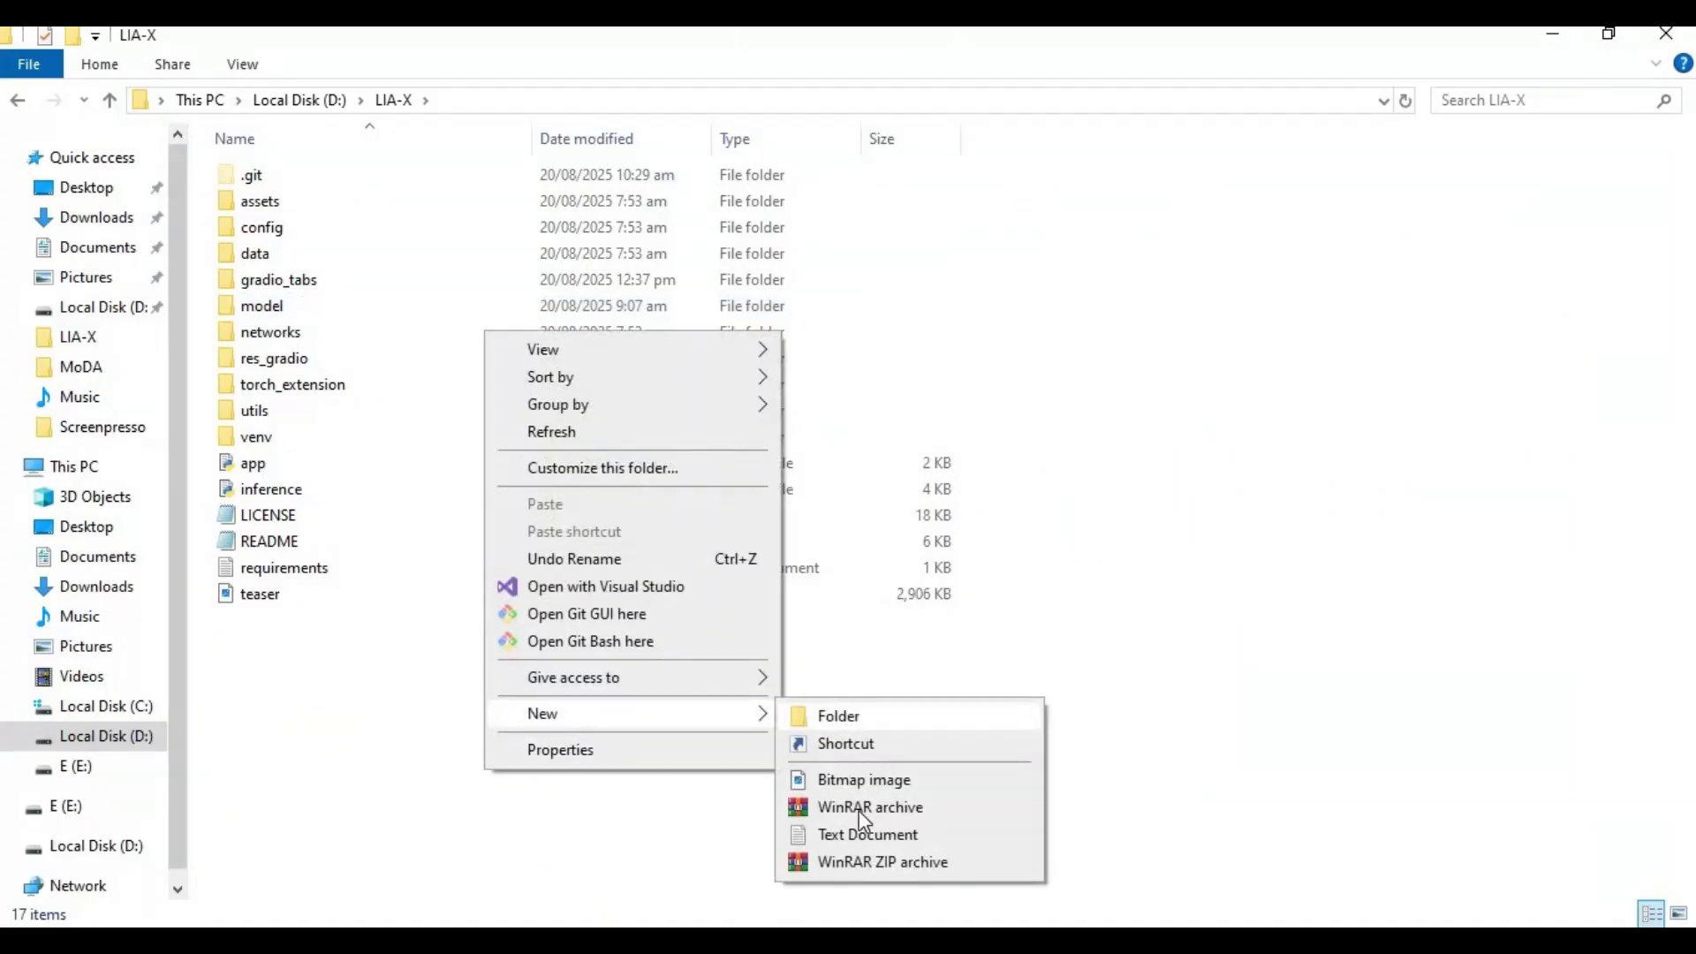
{"action": "left_click", "coordinate": [863, 837]}
{"action": "key", "text": "Return"}
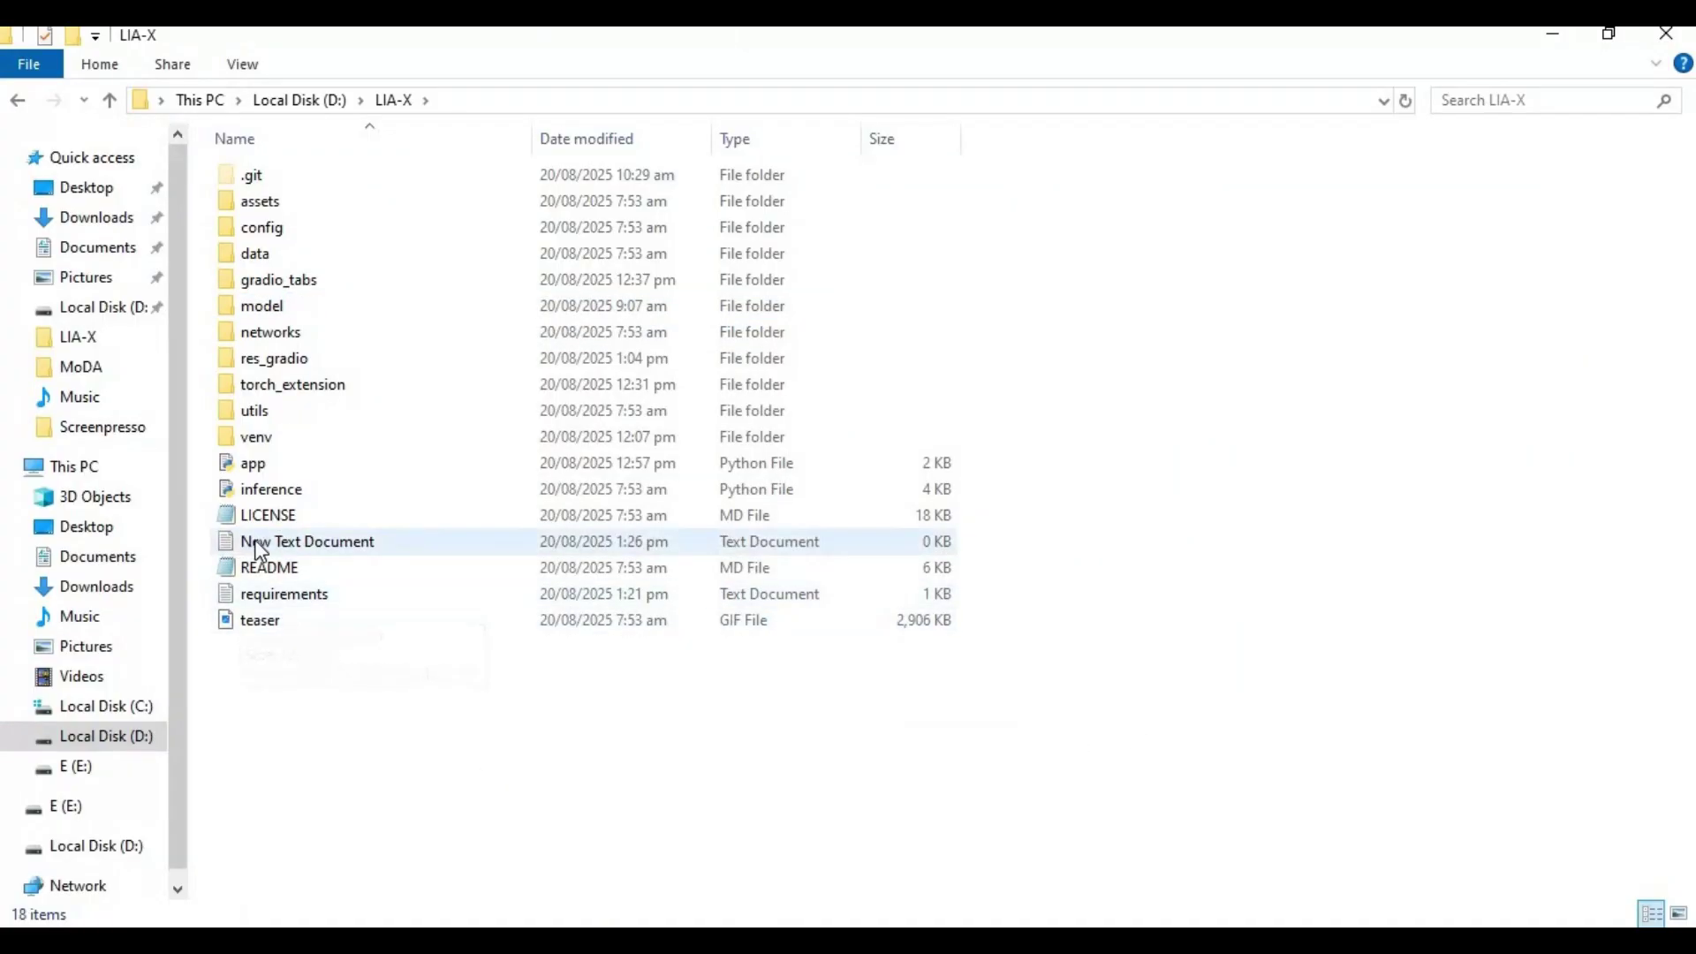
{"action": "key", "text": "Return"}
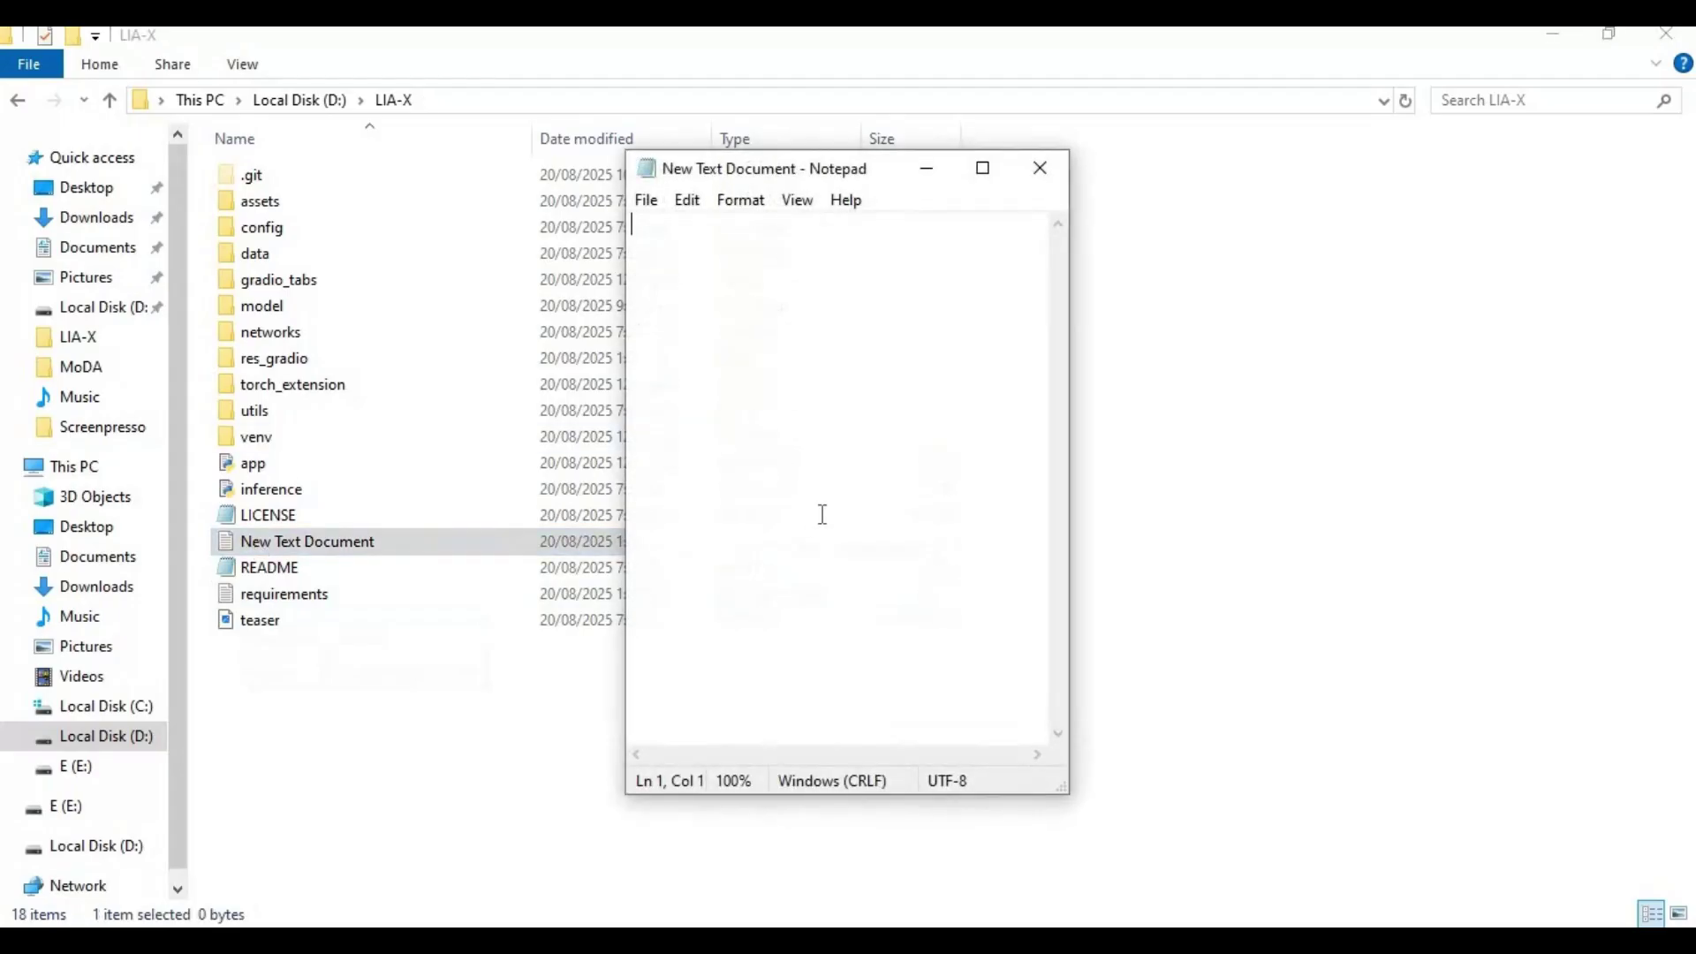
{"action": "type", "text": "@"}
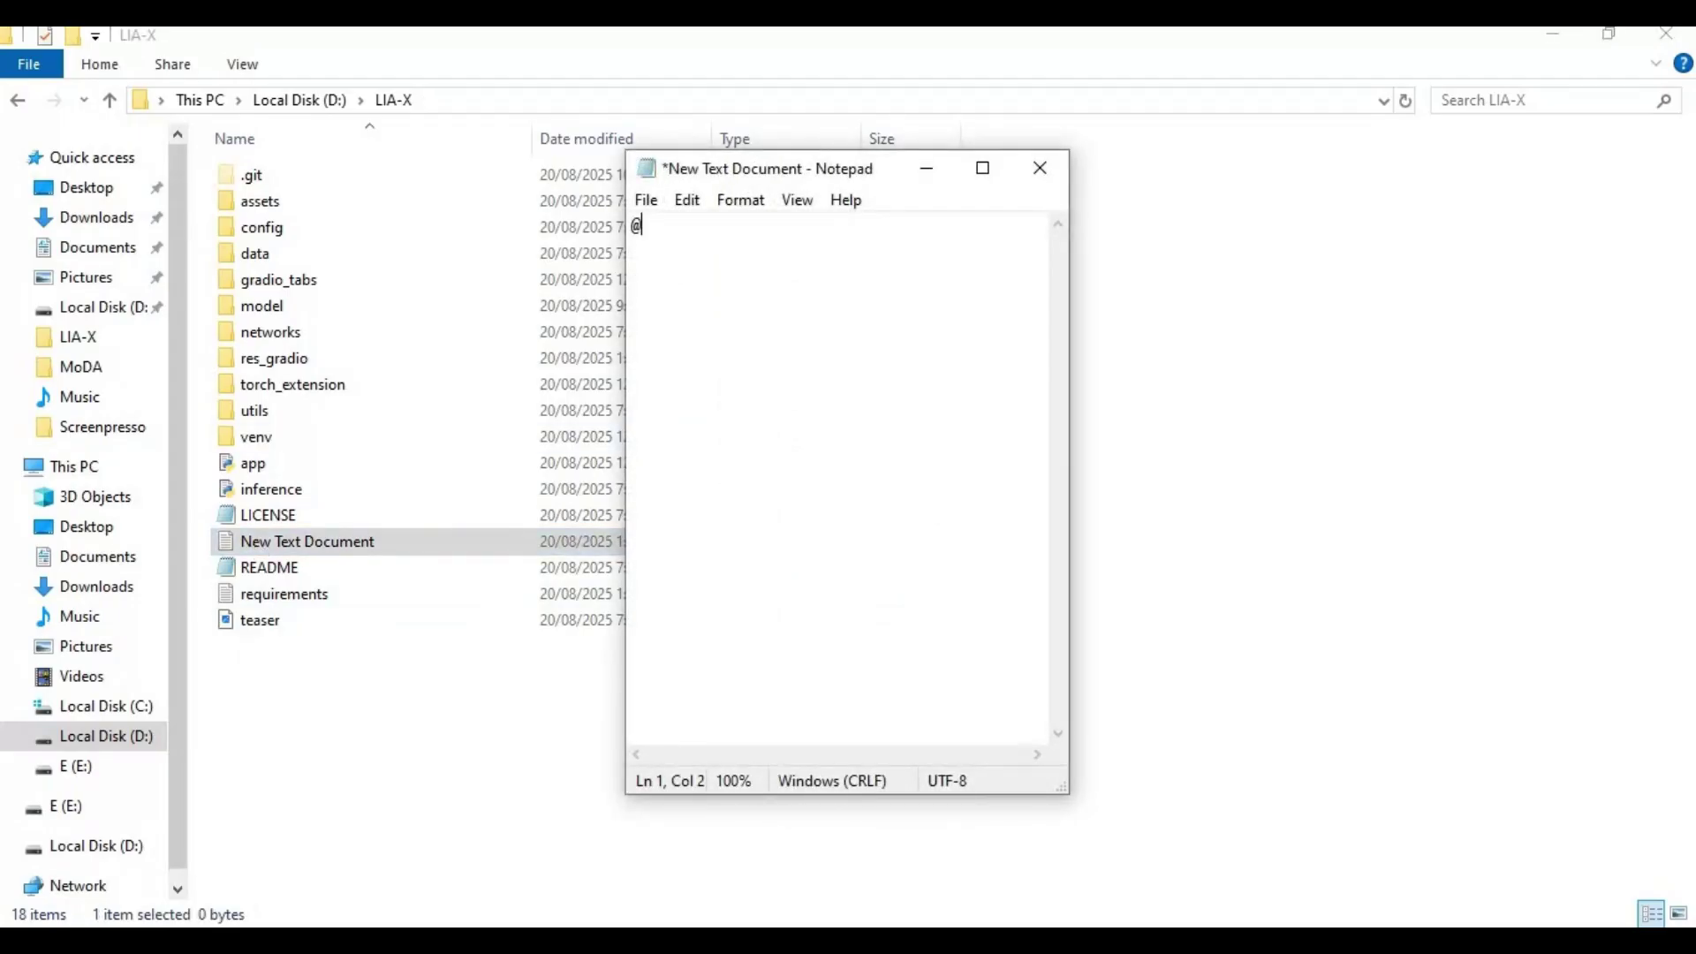
{"action": "type", "text": "echo o"}
{"action": "type", "text": "ff "}
{"action": "type", "text": "call"}
{"action": "type", "text": " ve"}
{"action": "type", "text": "n"}
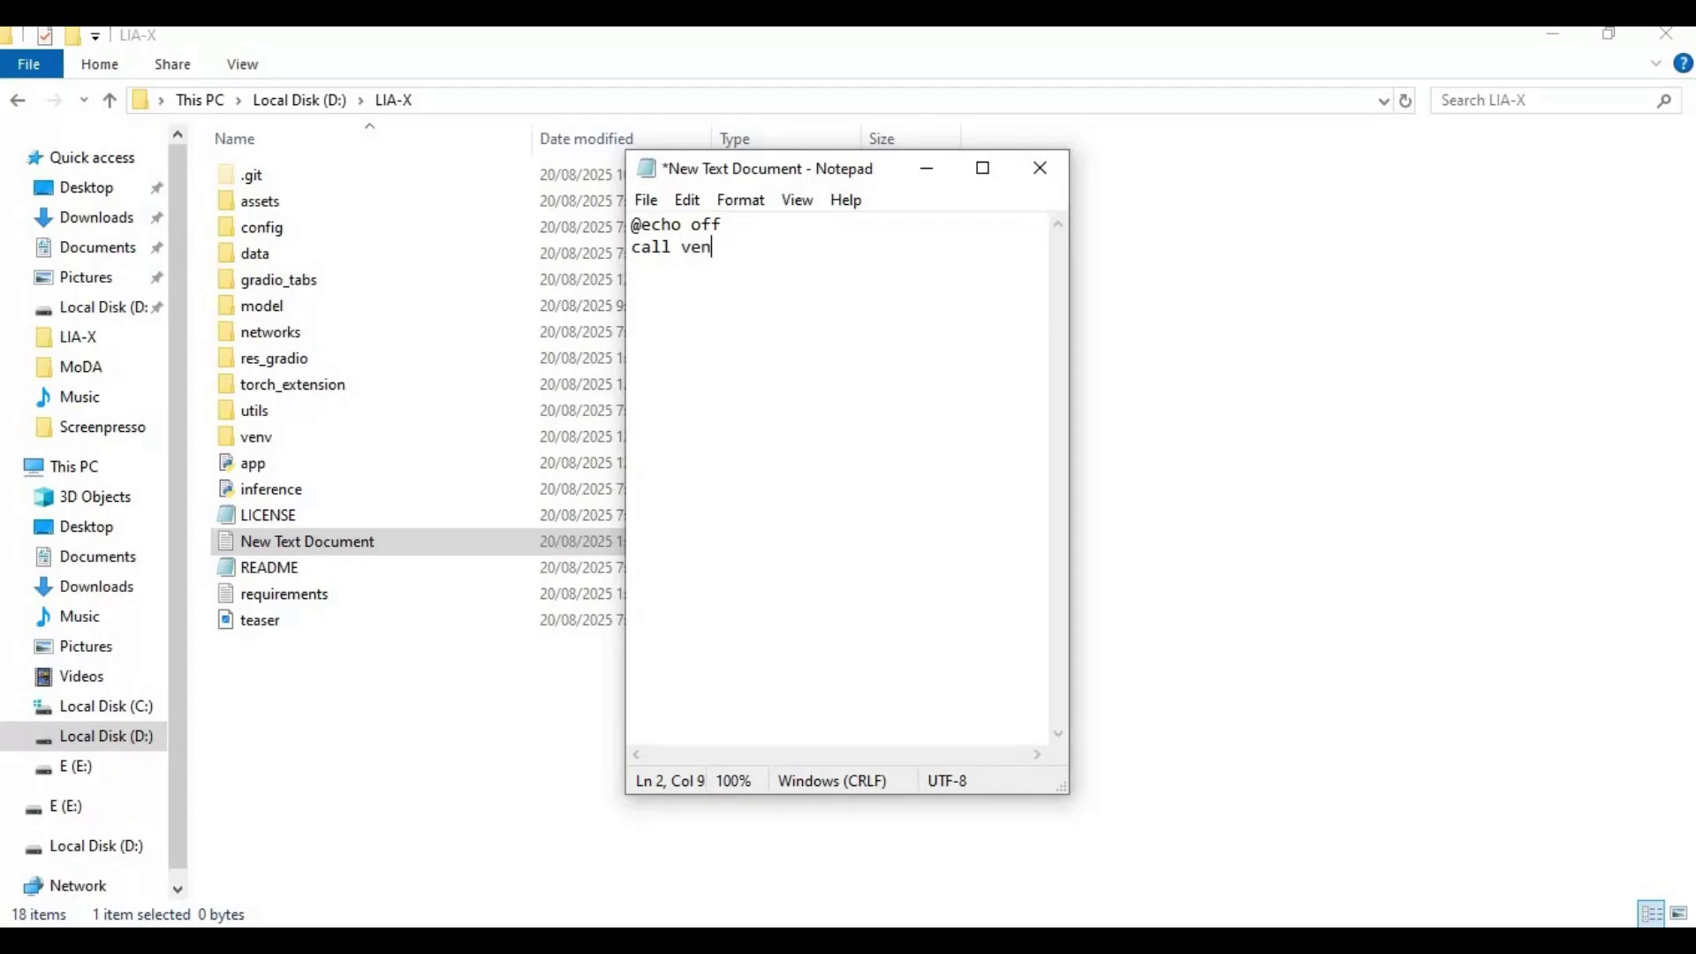
{"action": "type", "text": "v\\scripts\\activate "}
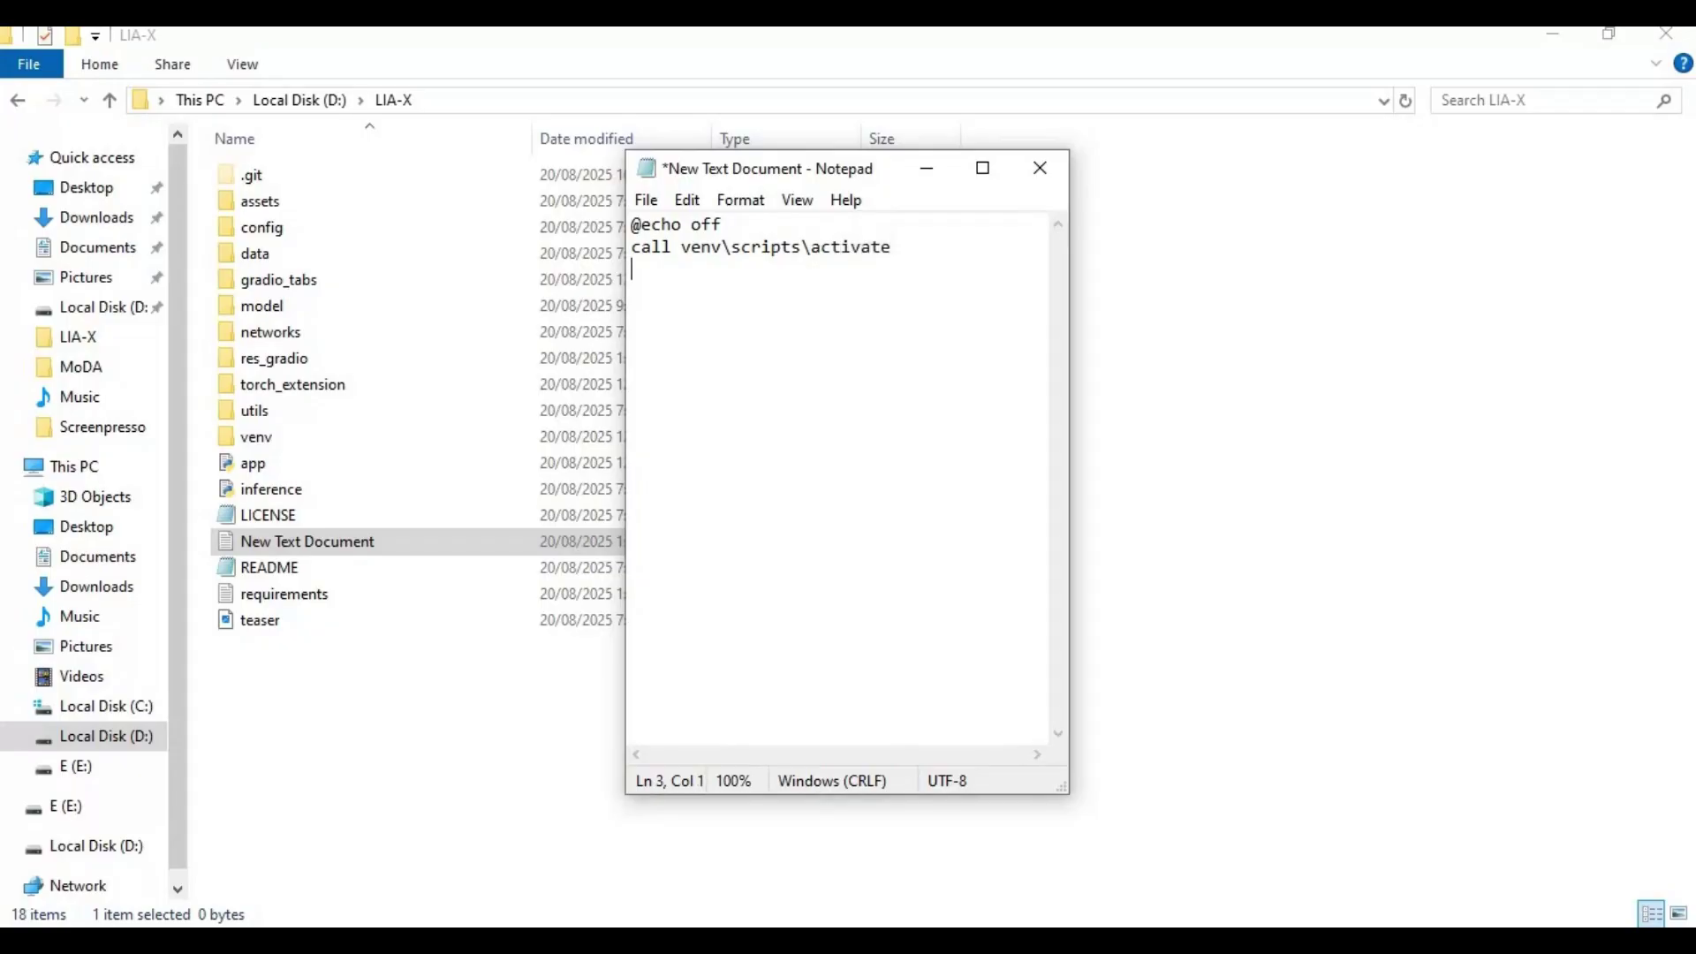
{"action": "type", "text": "pytho"}
{"action": "type", "text": "n app.py "}
{"action": "type", "text": "pause"}
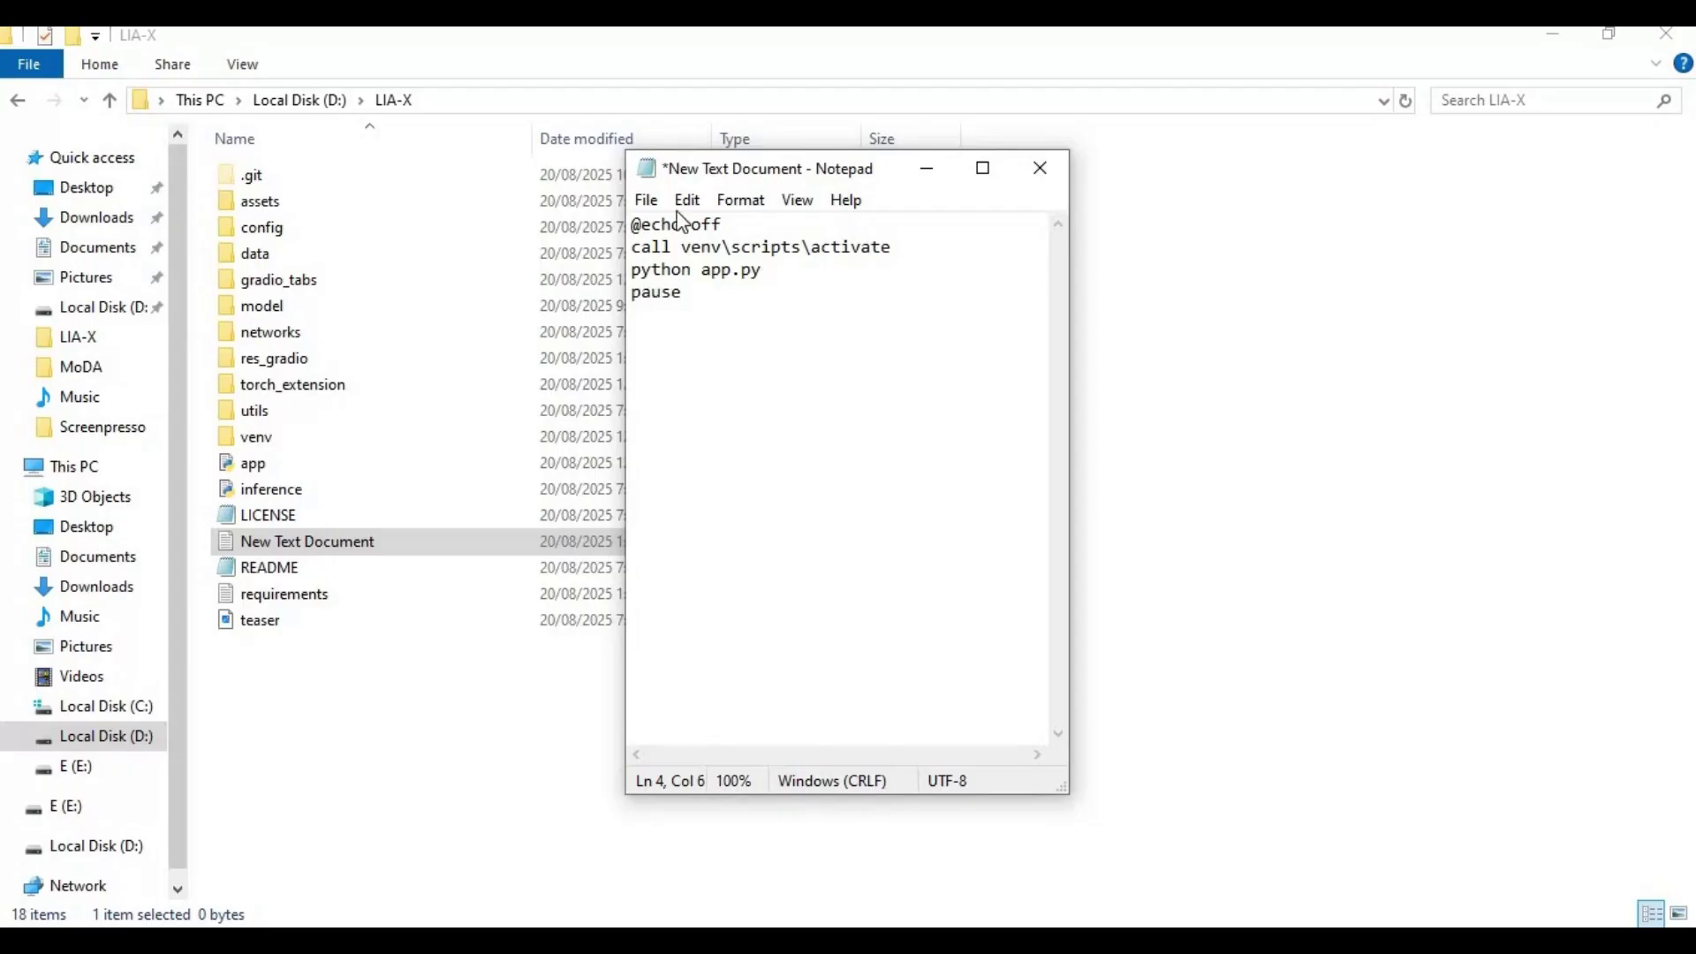
Step: Save the script as run.bat in the LIA-X folder and close Notepad
{"action": "left_click", "coordinate": [649, 198]}
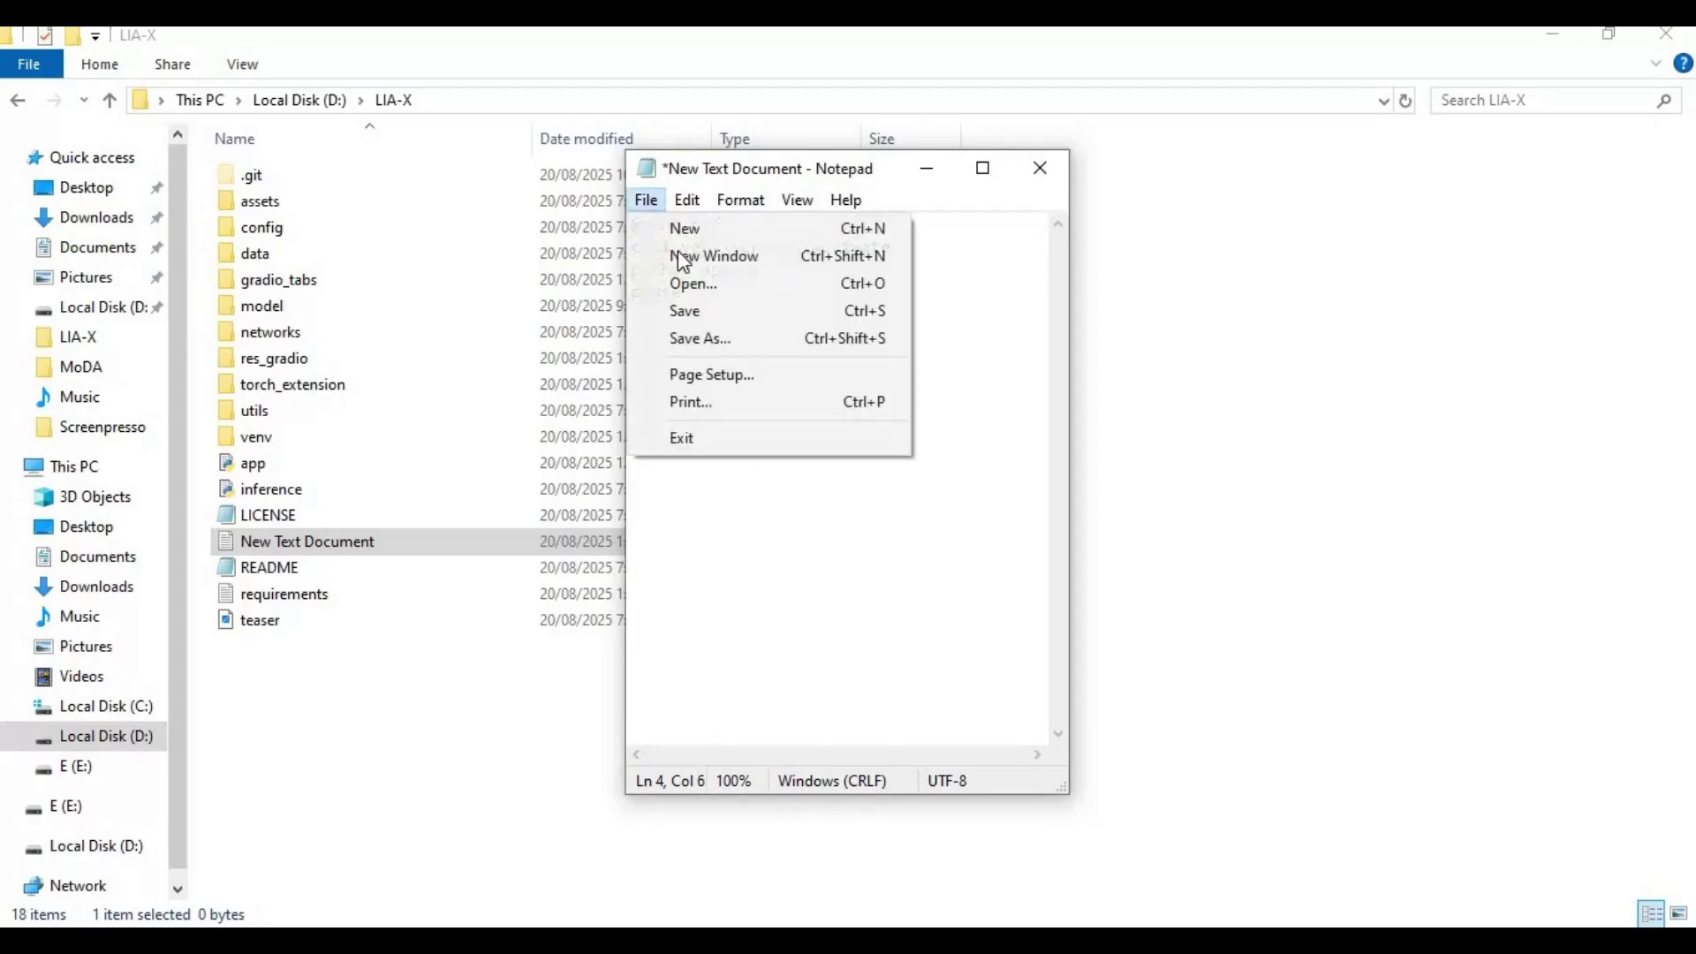
{"action": "left_click", "coordinate": [718, 341]}
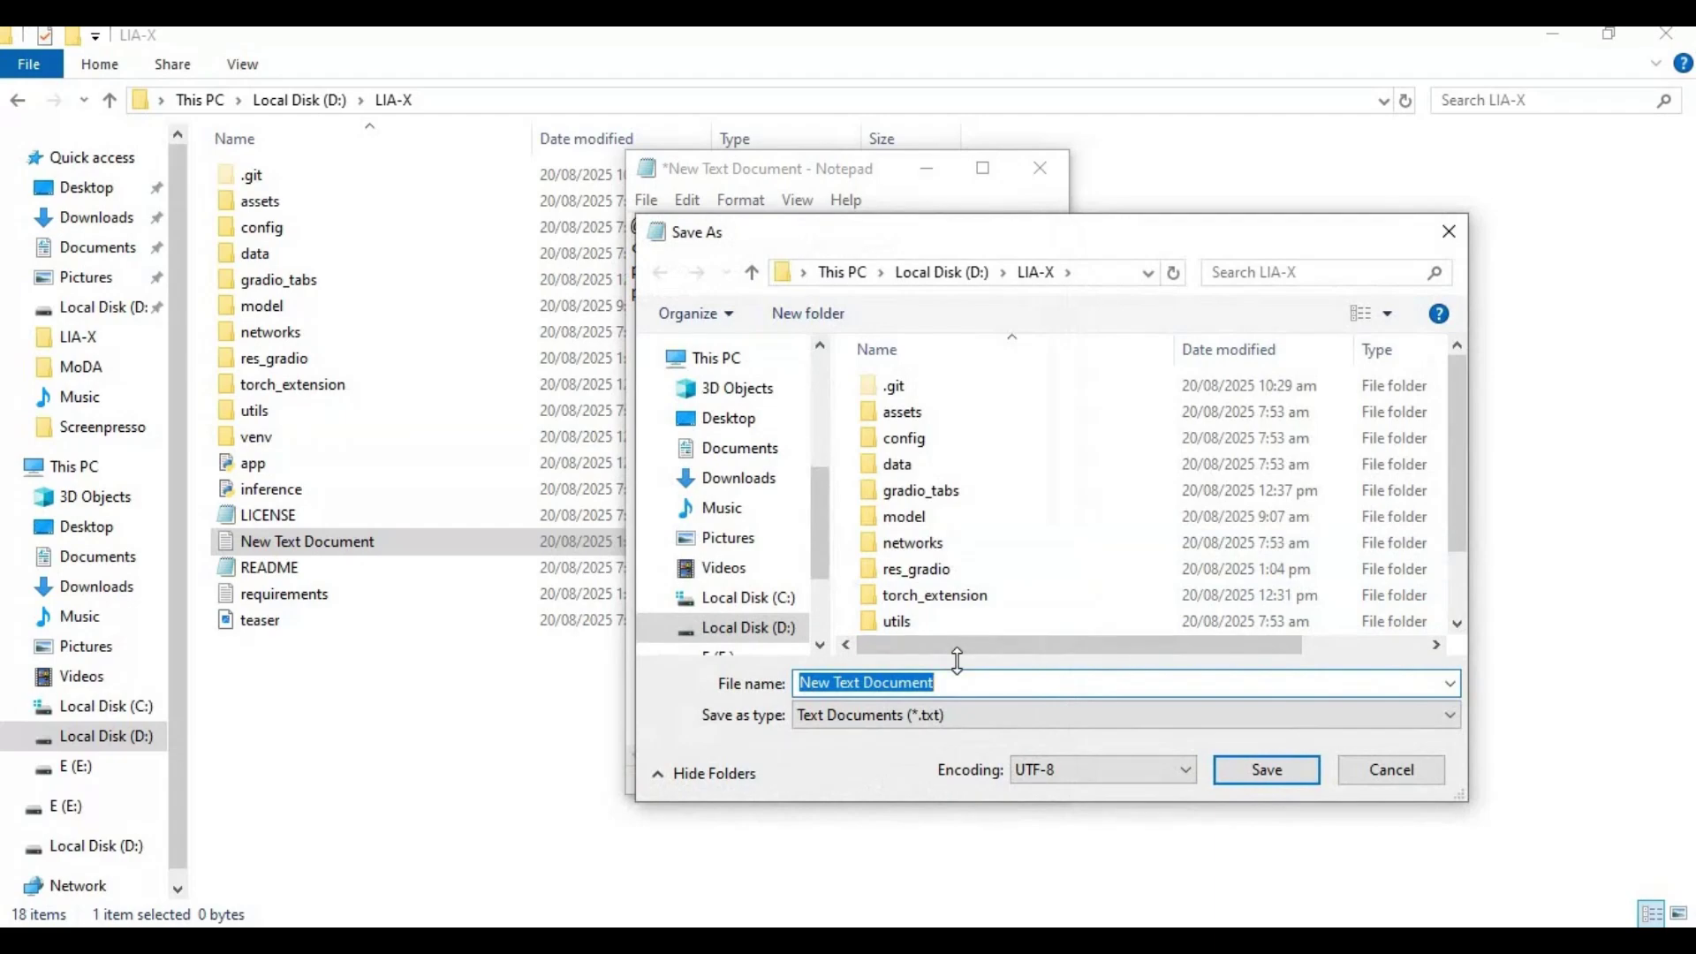
{"action": "type", "text": "run"}
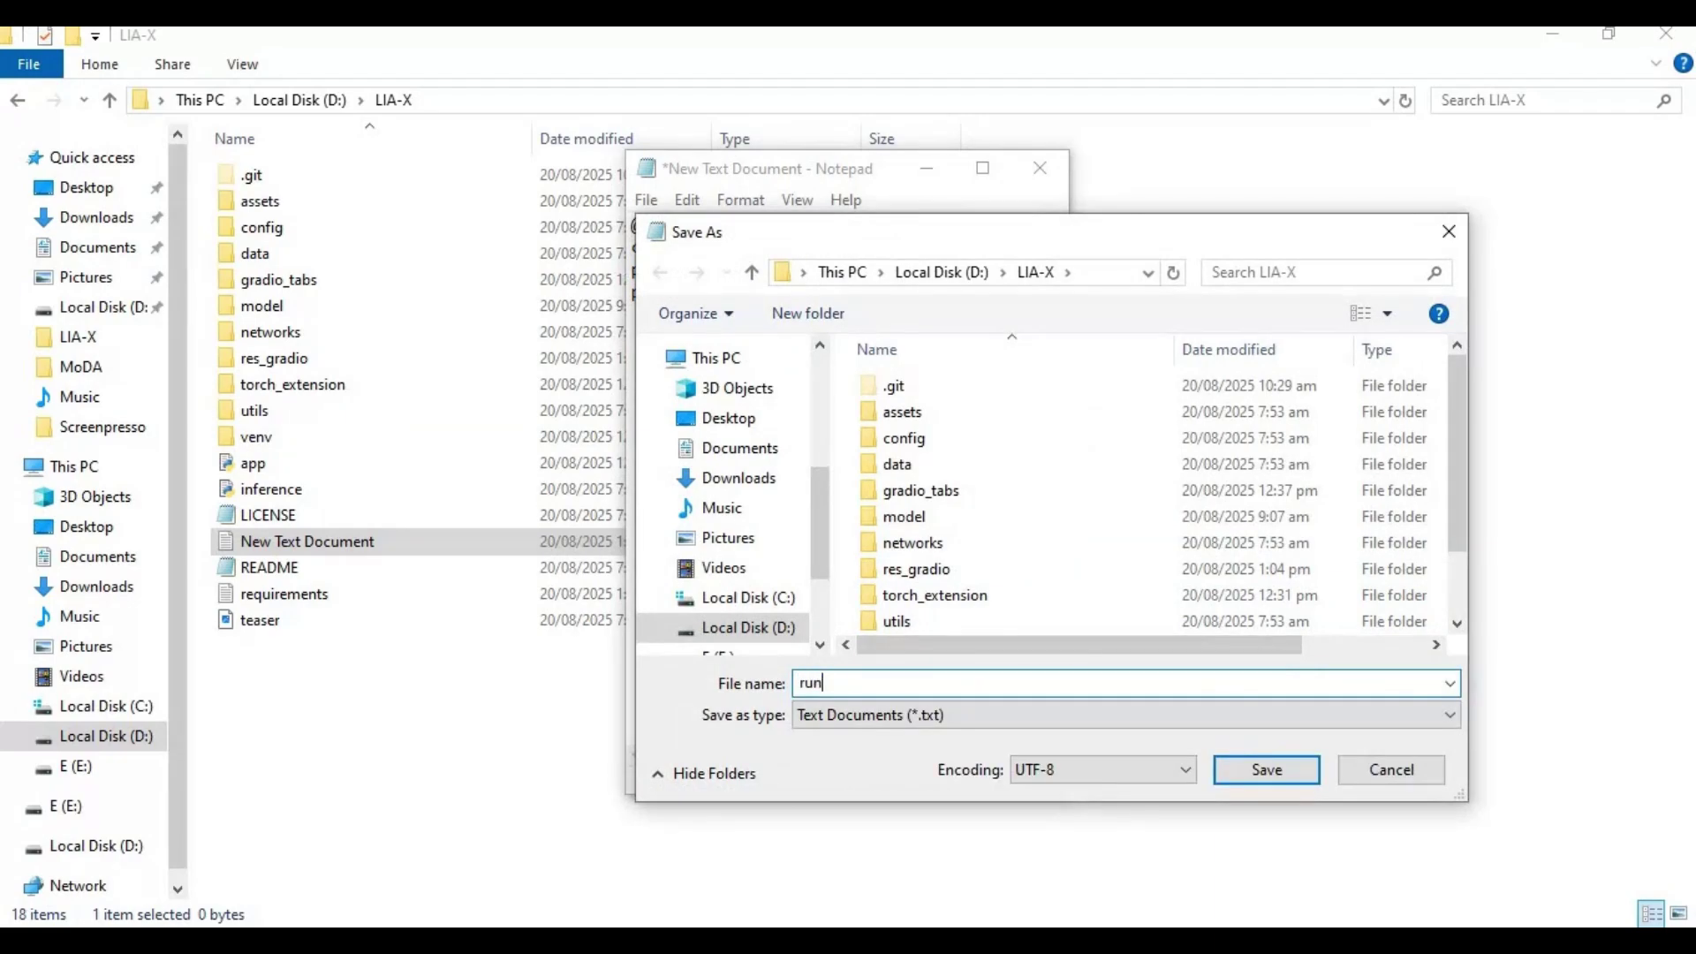
{"action": "type", "text": ".bat"}
{"action": "left_click", "coordinate": [1265, 769]}
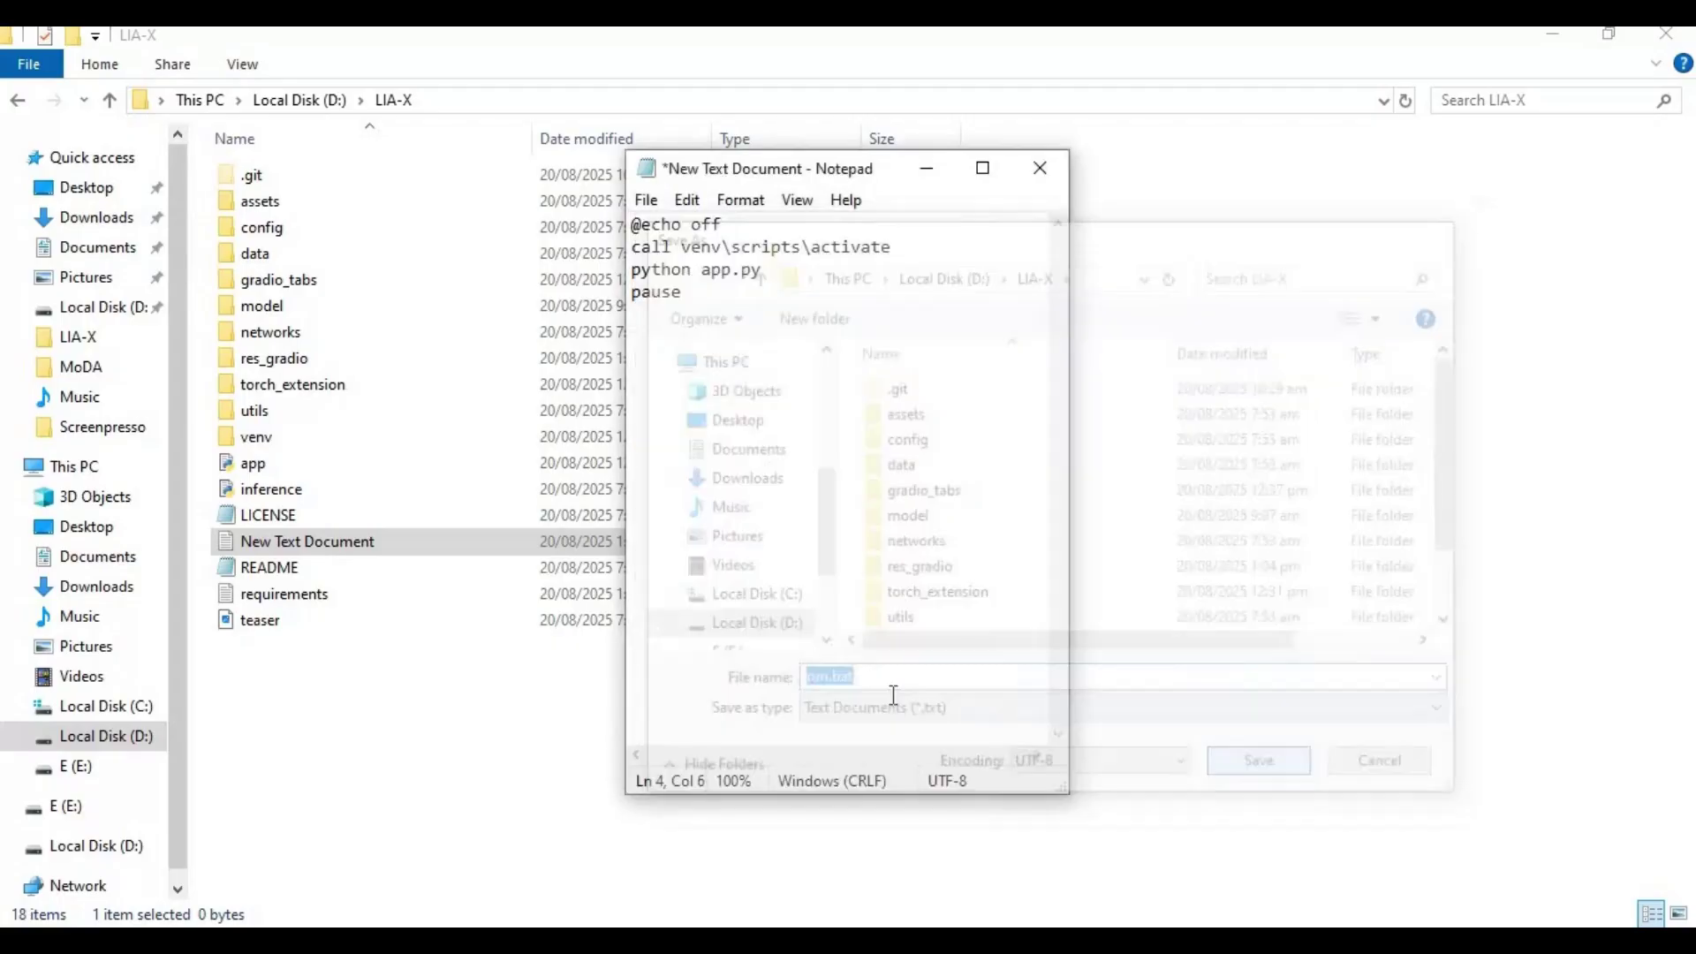
{"action": "left_click", "coordinate": [1040, 168]}
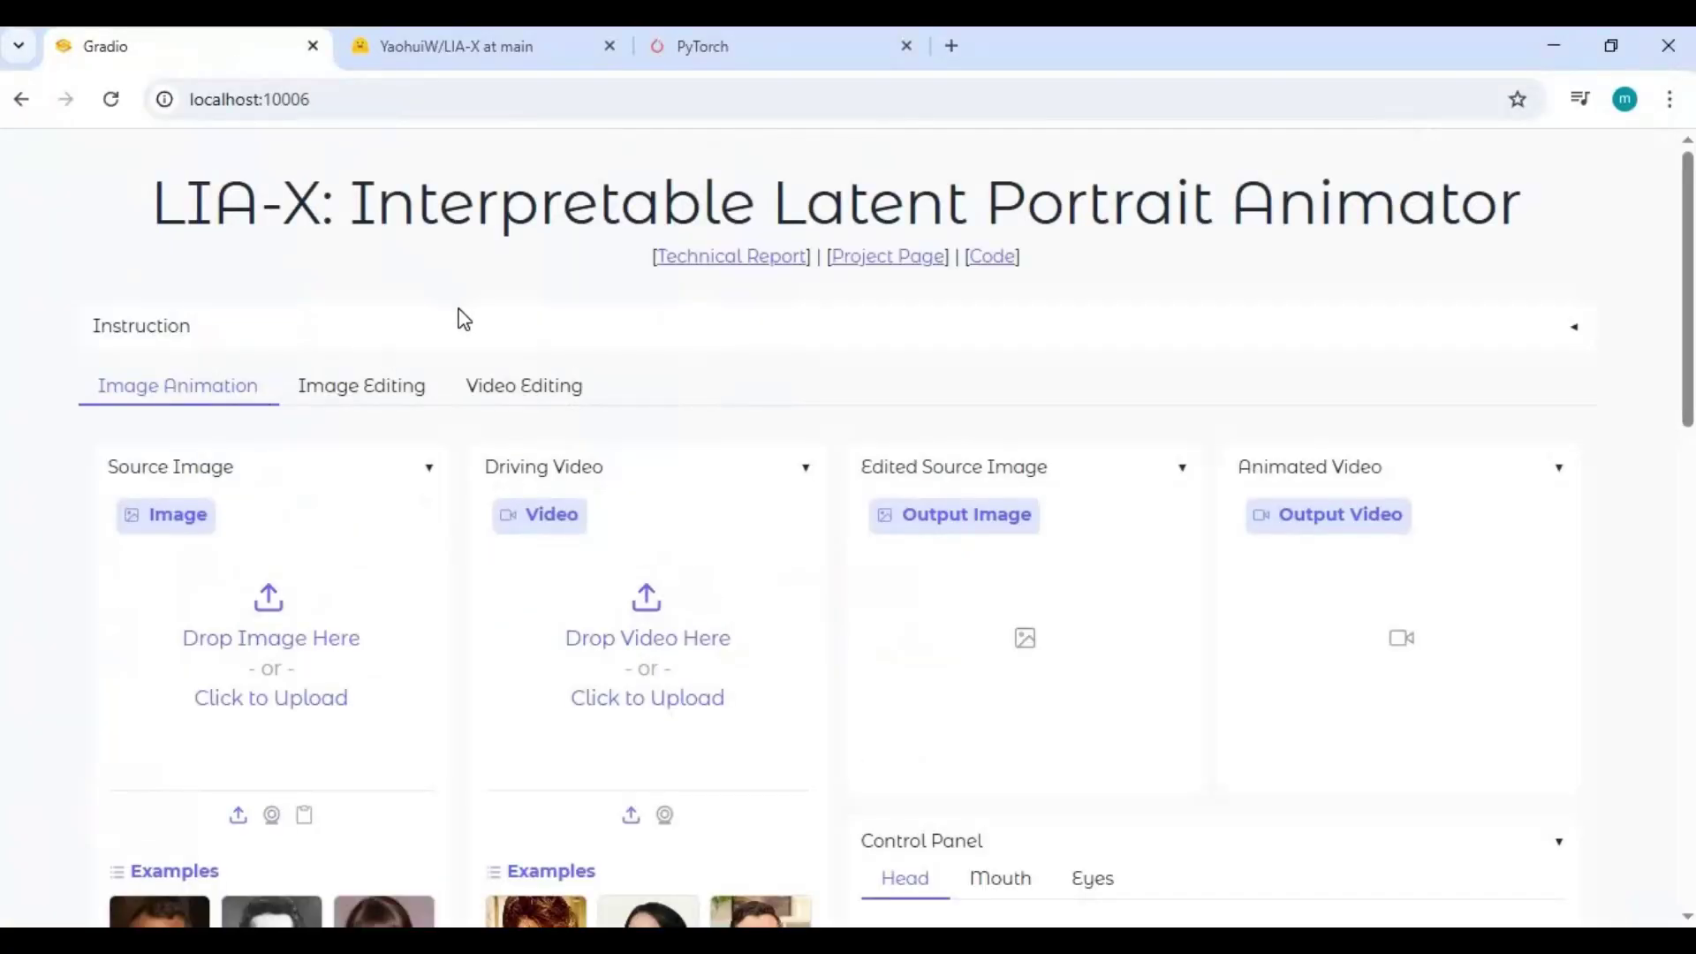
Step: Examine the Image Animation page in the browser, including its source and driving inputs, examples, and the Mouth and Eyes controls
{"action": "scroll", "coordinate": [459, 322], "scroll_direction": "down", "scroll_amount": 4}
{"action": "scroll", "coordinate": [459, 325], "scroll_direction": "up", "scroll_amount": 4}
{"action": "scroll", "coordinate": [435, 360], "scroll_direction": "down", "scroll_amount": 1}
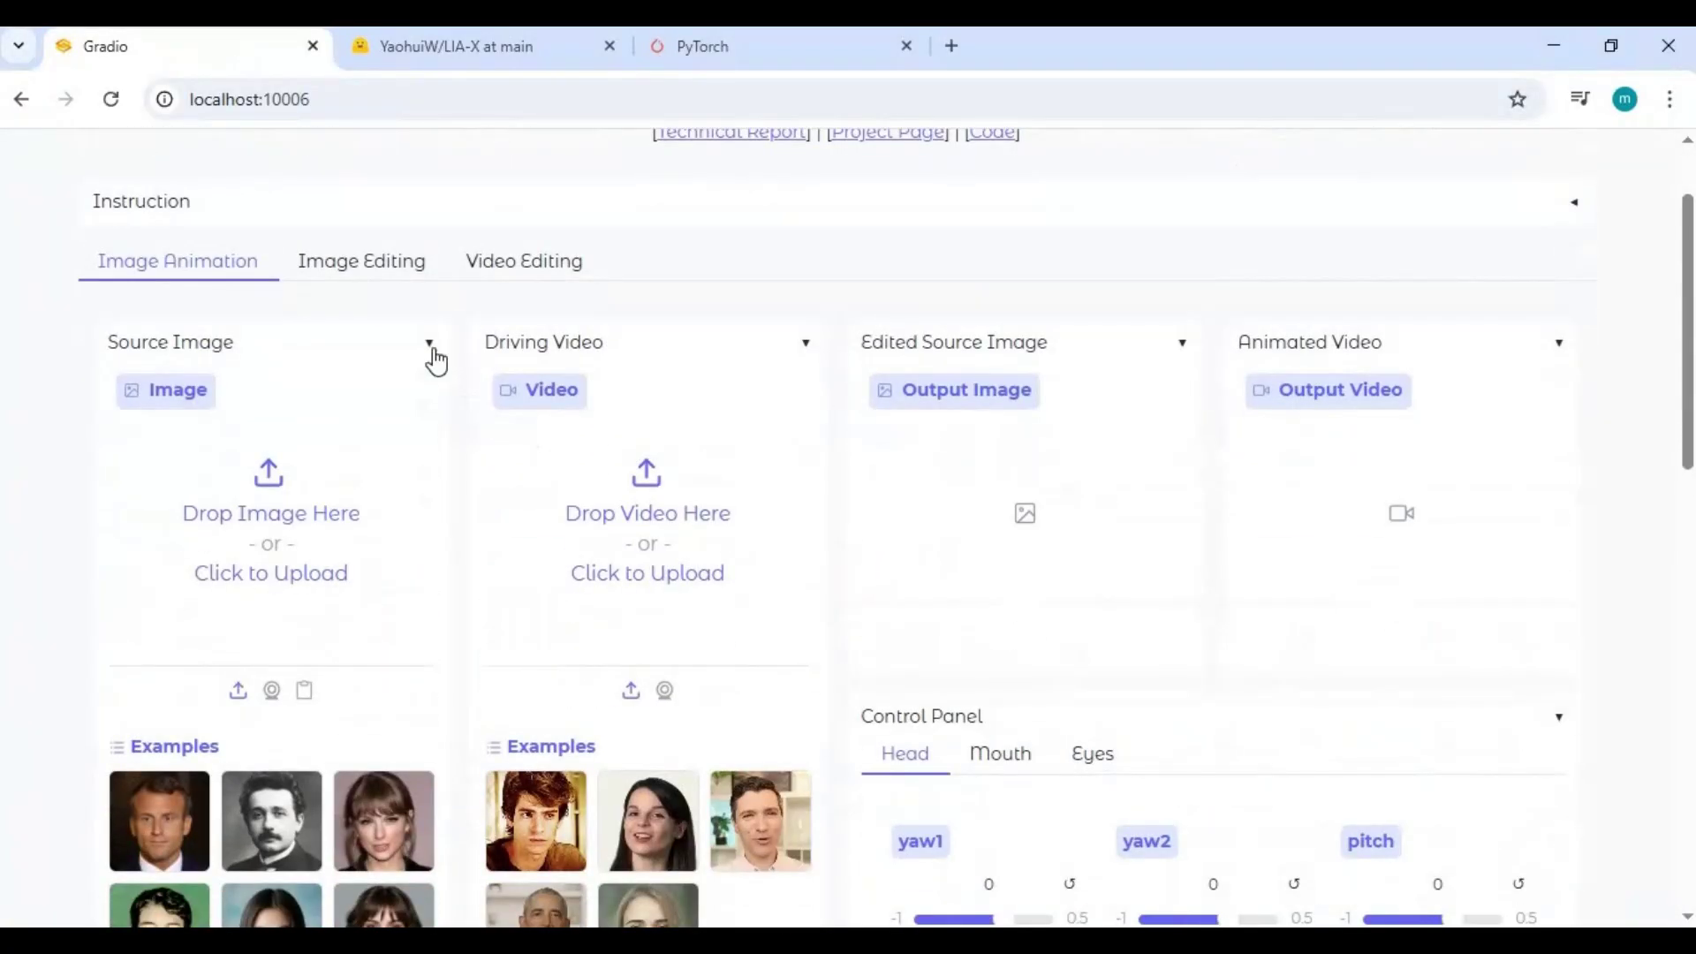
{"action": "scroll", "coordinate": [436, 361], "scroll_direction": "down", "scroll_amount": 1}
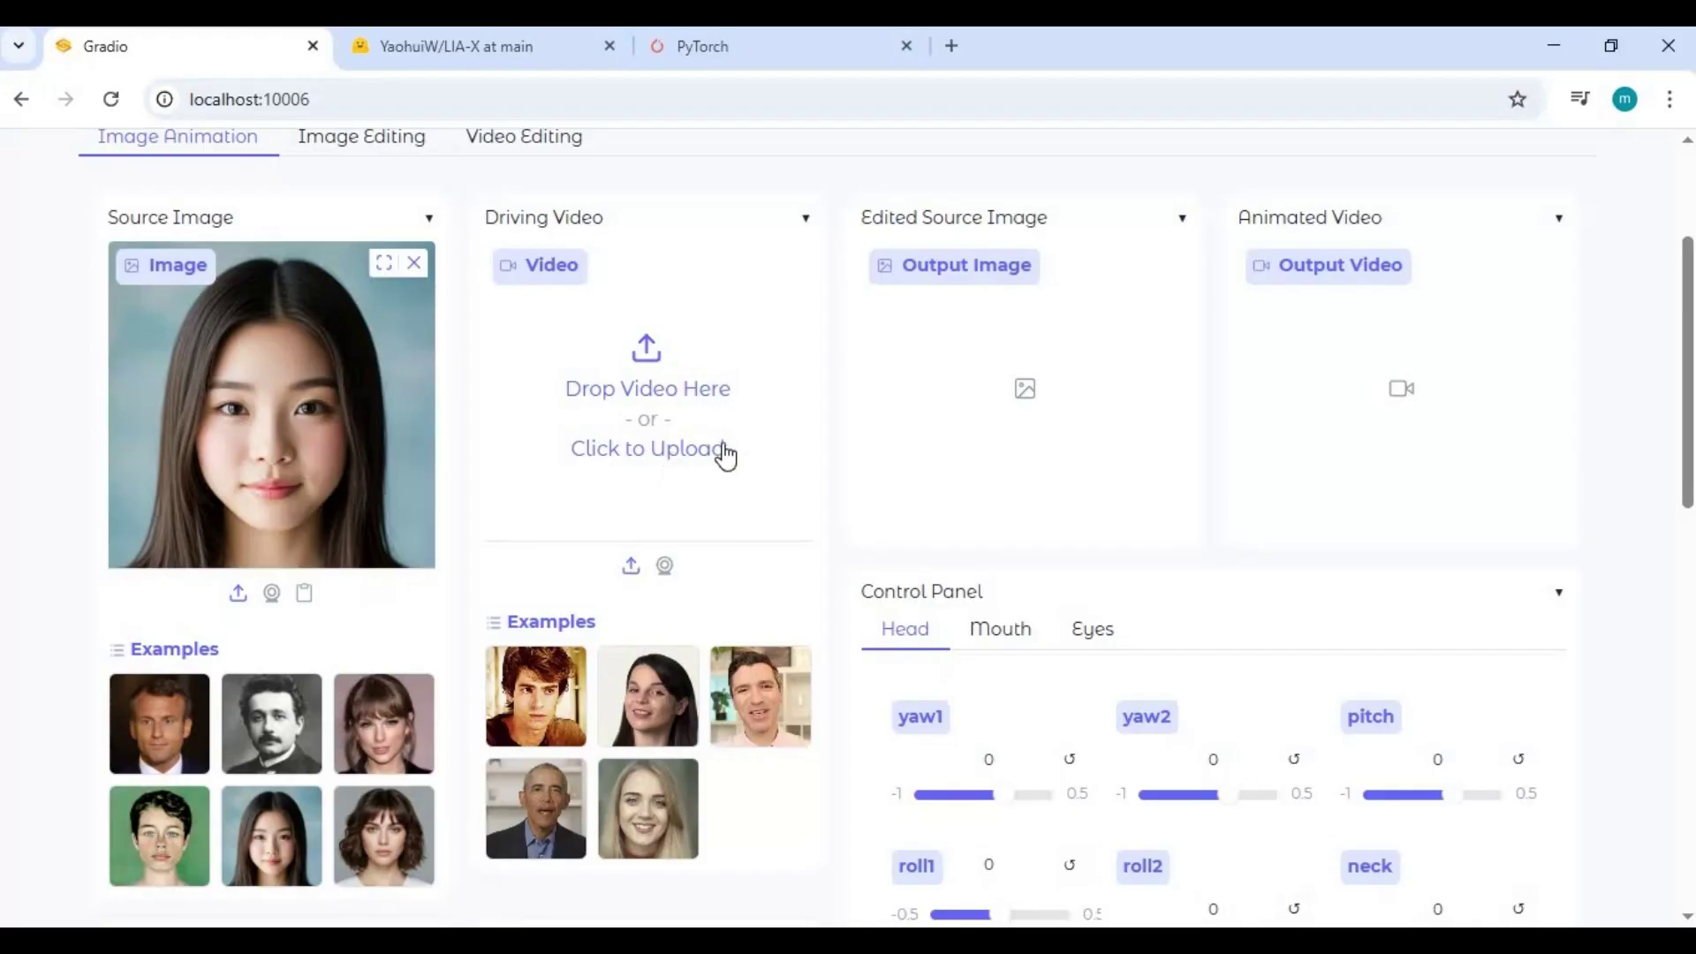
{"action": "scroll", "coordinate": [1124, 515], "scroll_direction": "down", "scroll_amount": 4}
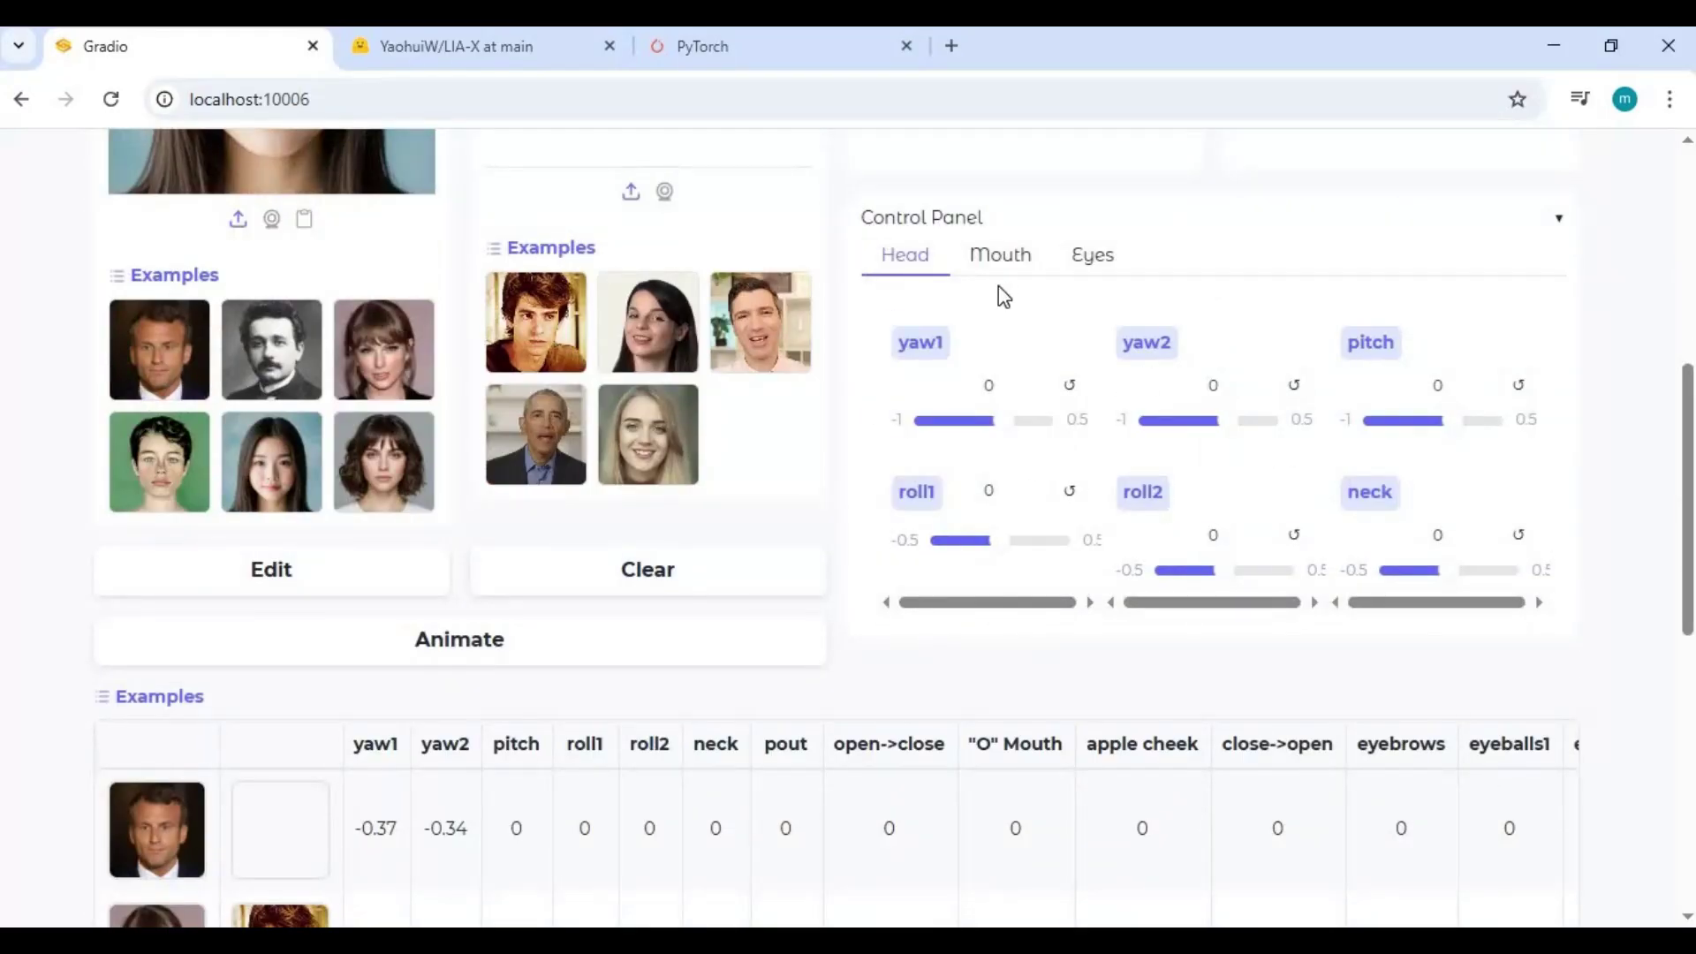
{"action": "left_click", "coordinate": [1002, 265]}
{"action": "left_click", "coordinate": [1095, 256]}
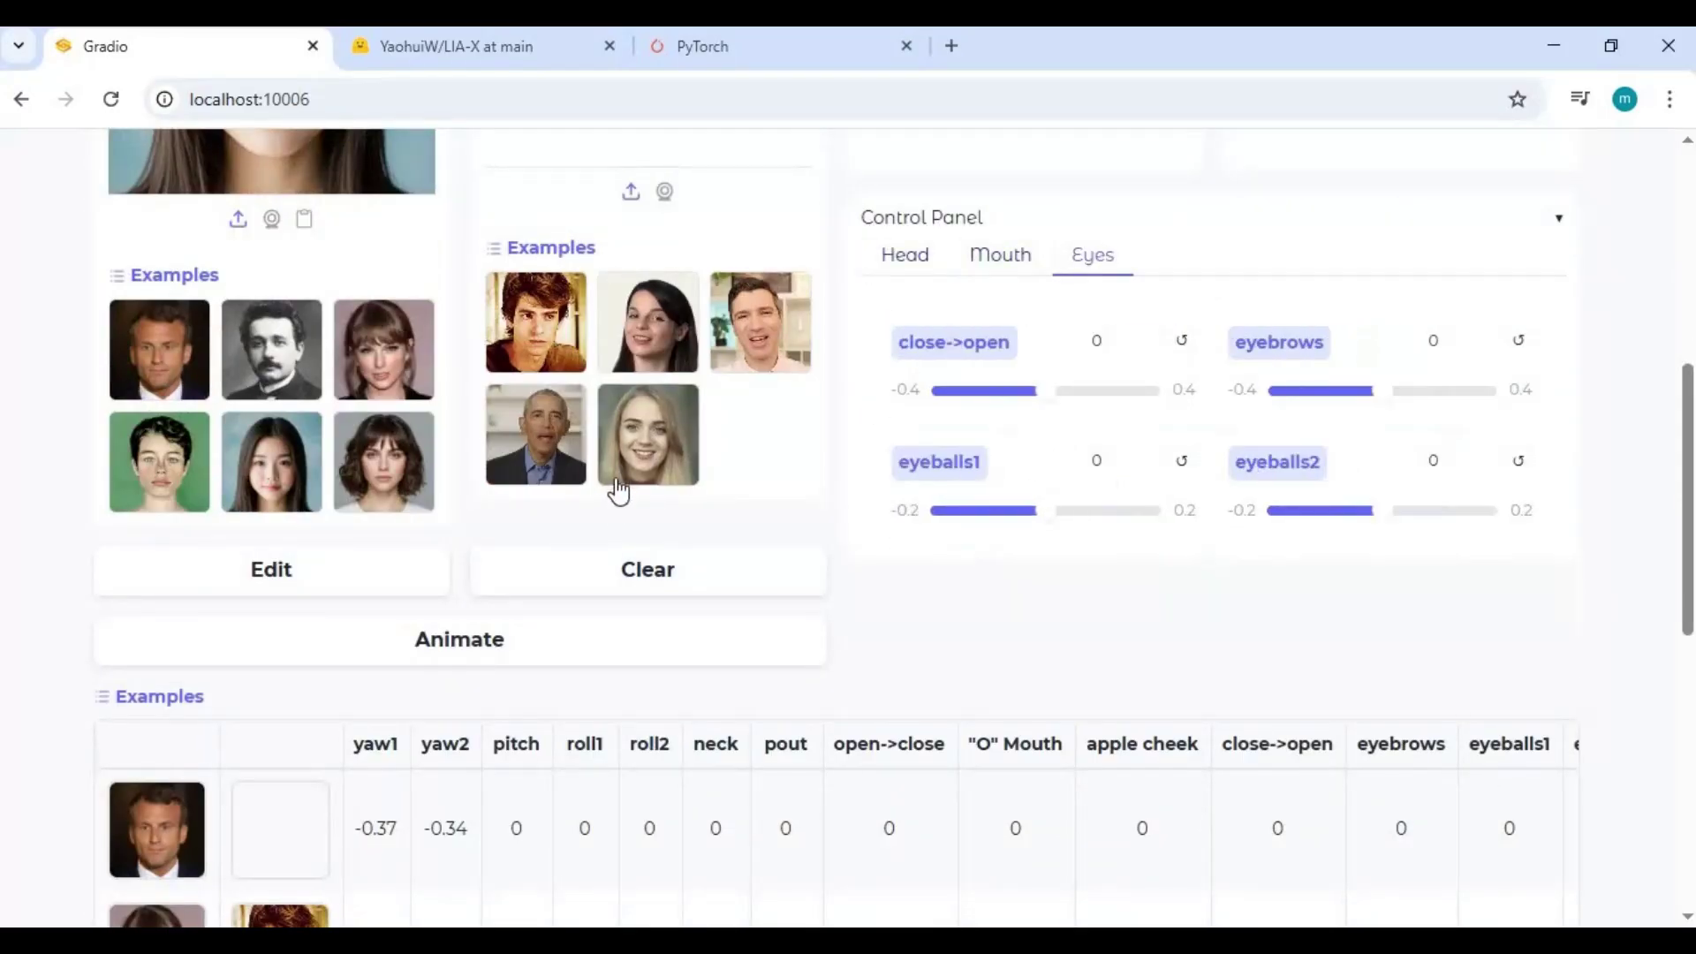
{"action": "scroll", "coordinate": [618, 492], "scroll_direction": "up", "scroll_amount": 7}
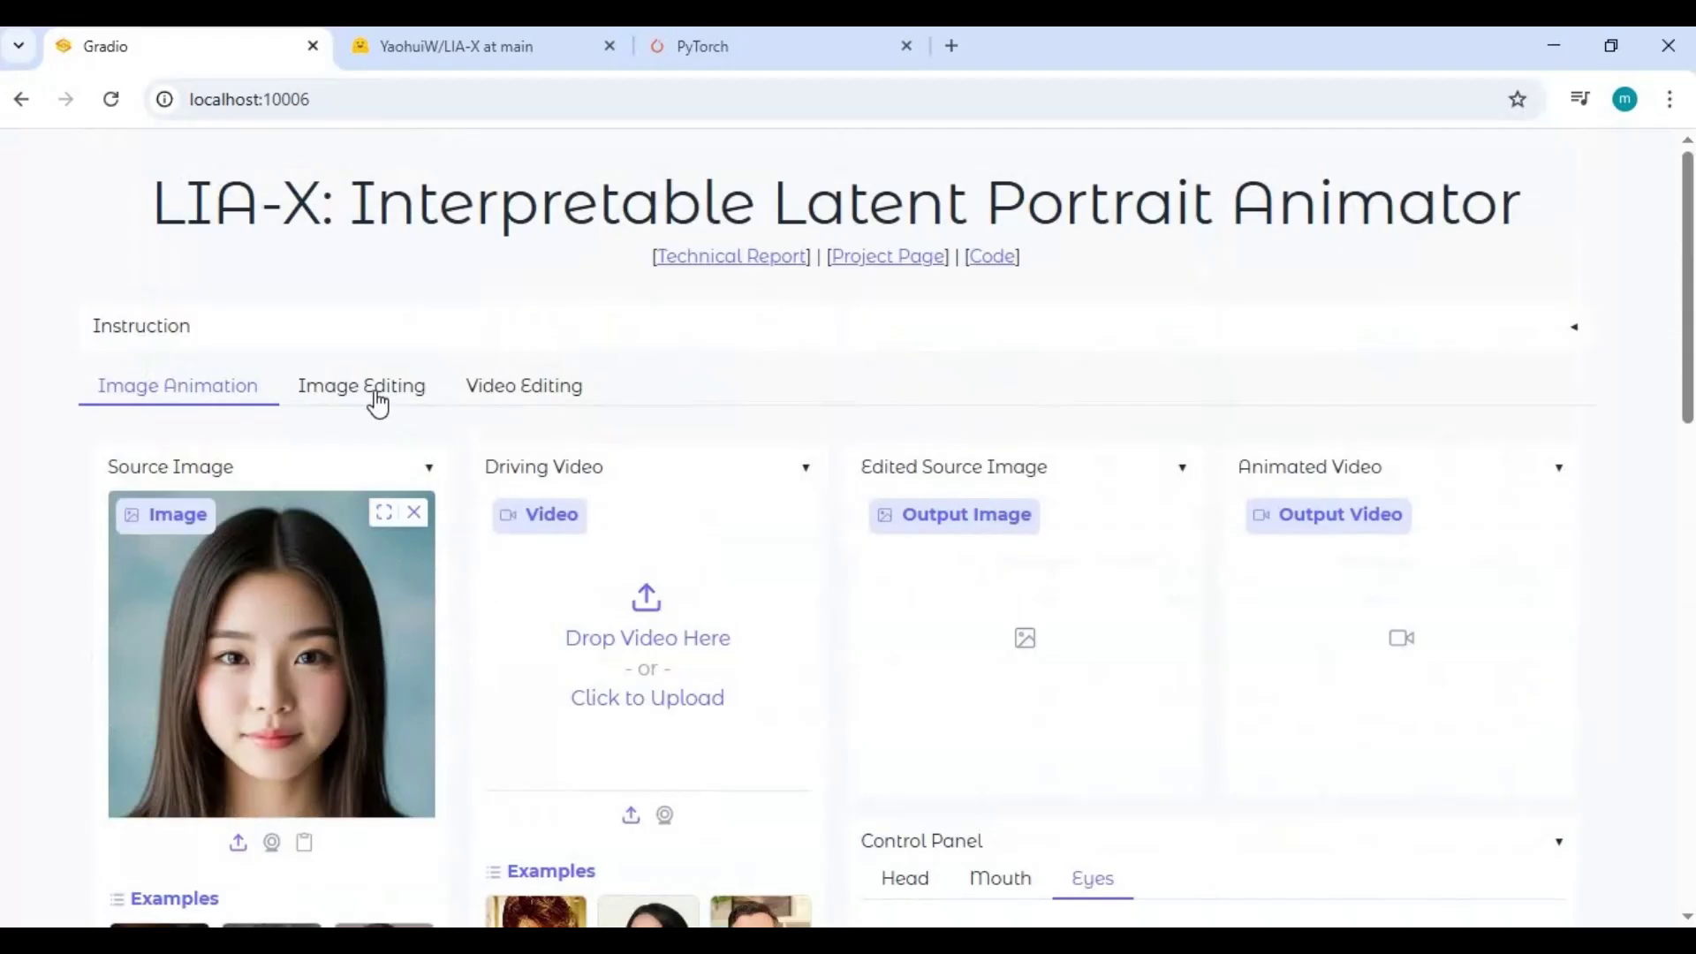
Step: Upload the portrait file "images" from the Downloads folder as the input for Image Editing
{"action": "left_click", "coordinate": [322, 404]}
{"action": "scroll", "coordinate": [463, 481], "scroll_direction": "down", "scroll_amount": 3}
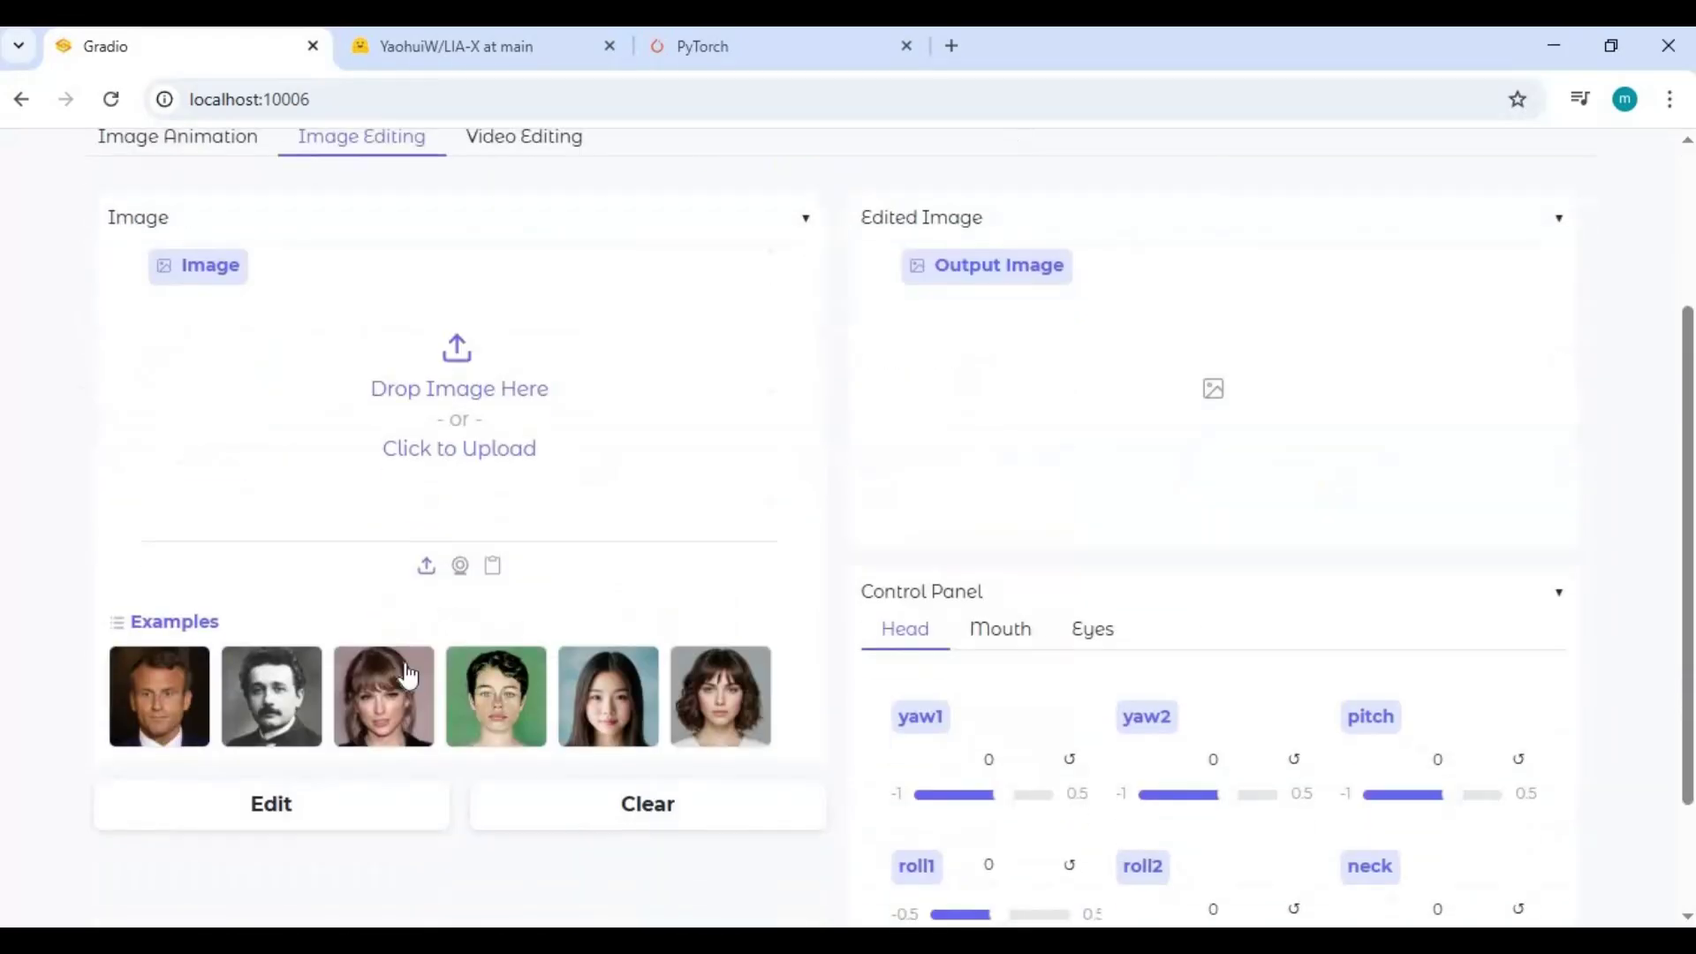
{"action": "left_click", "coordinate": [411, 441]}
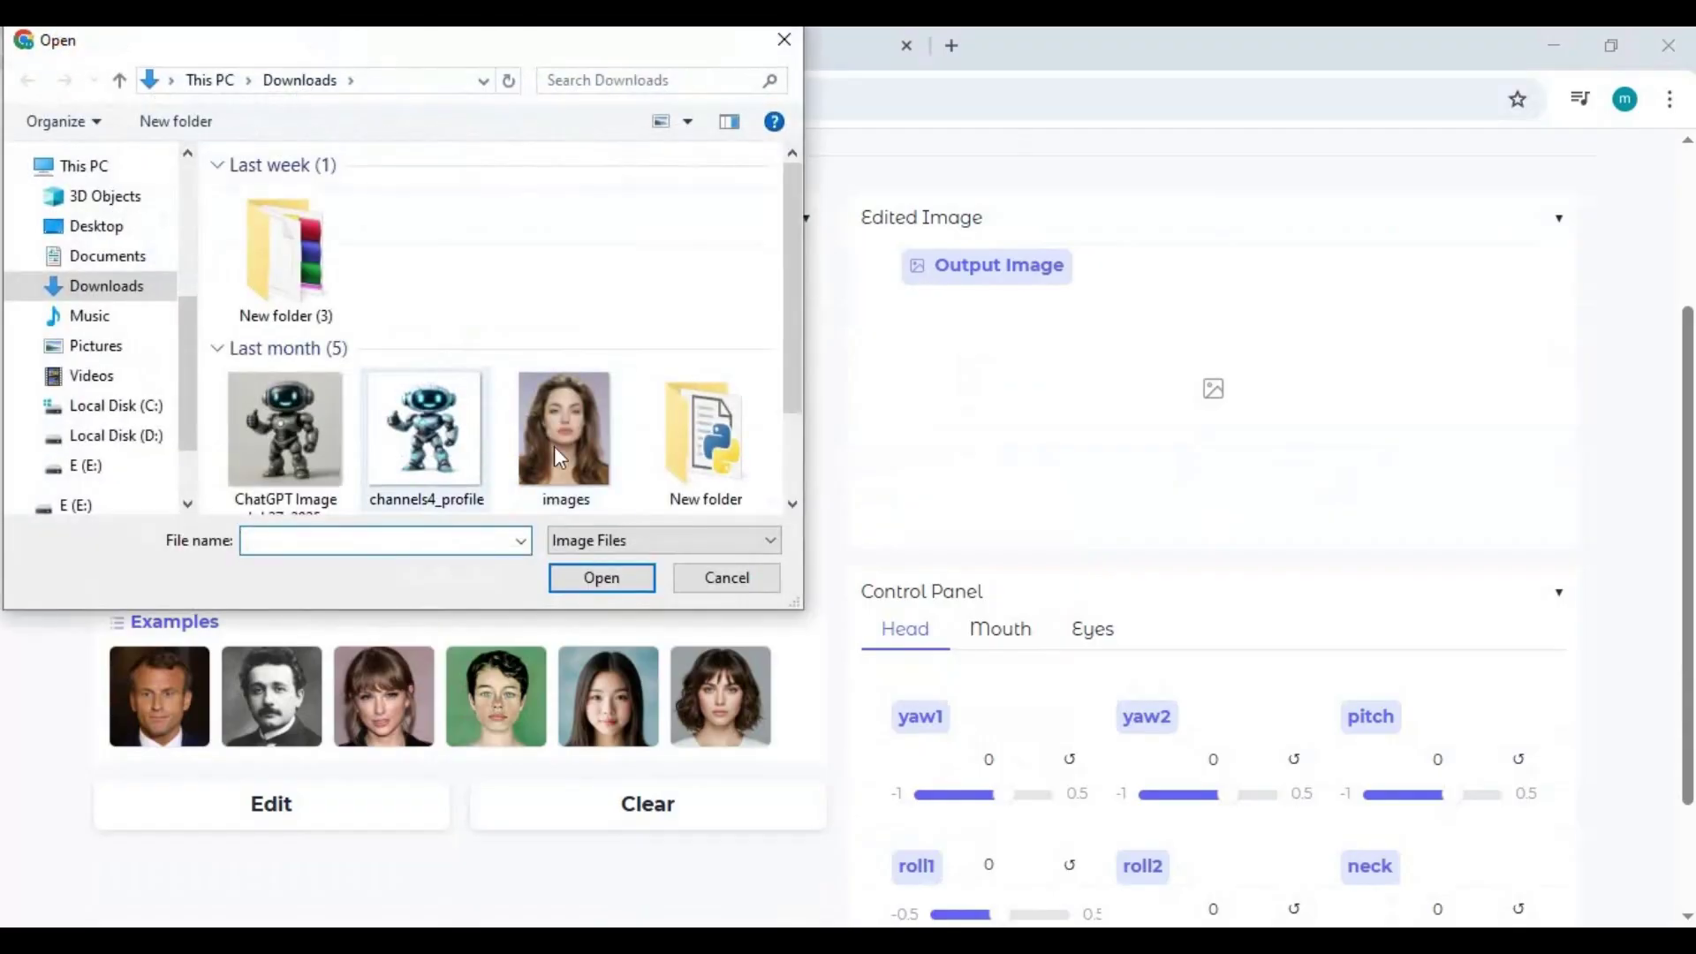
{"action": "double_click", "coordinate": [549, 445]}
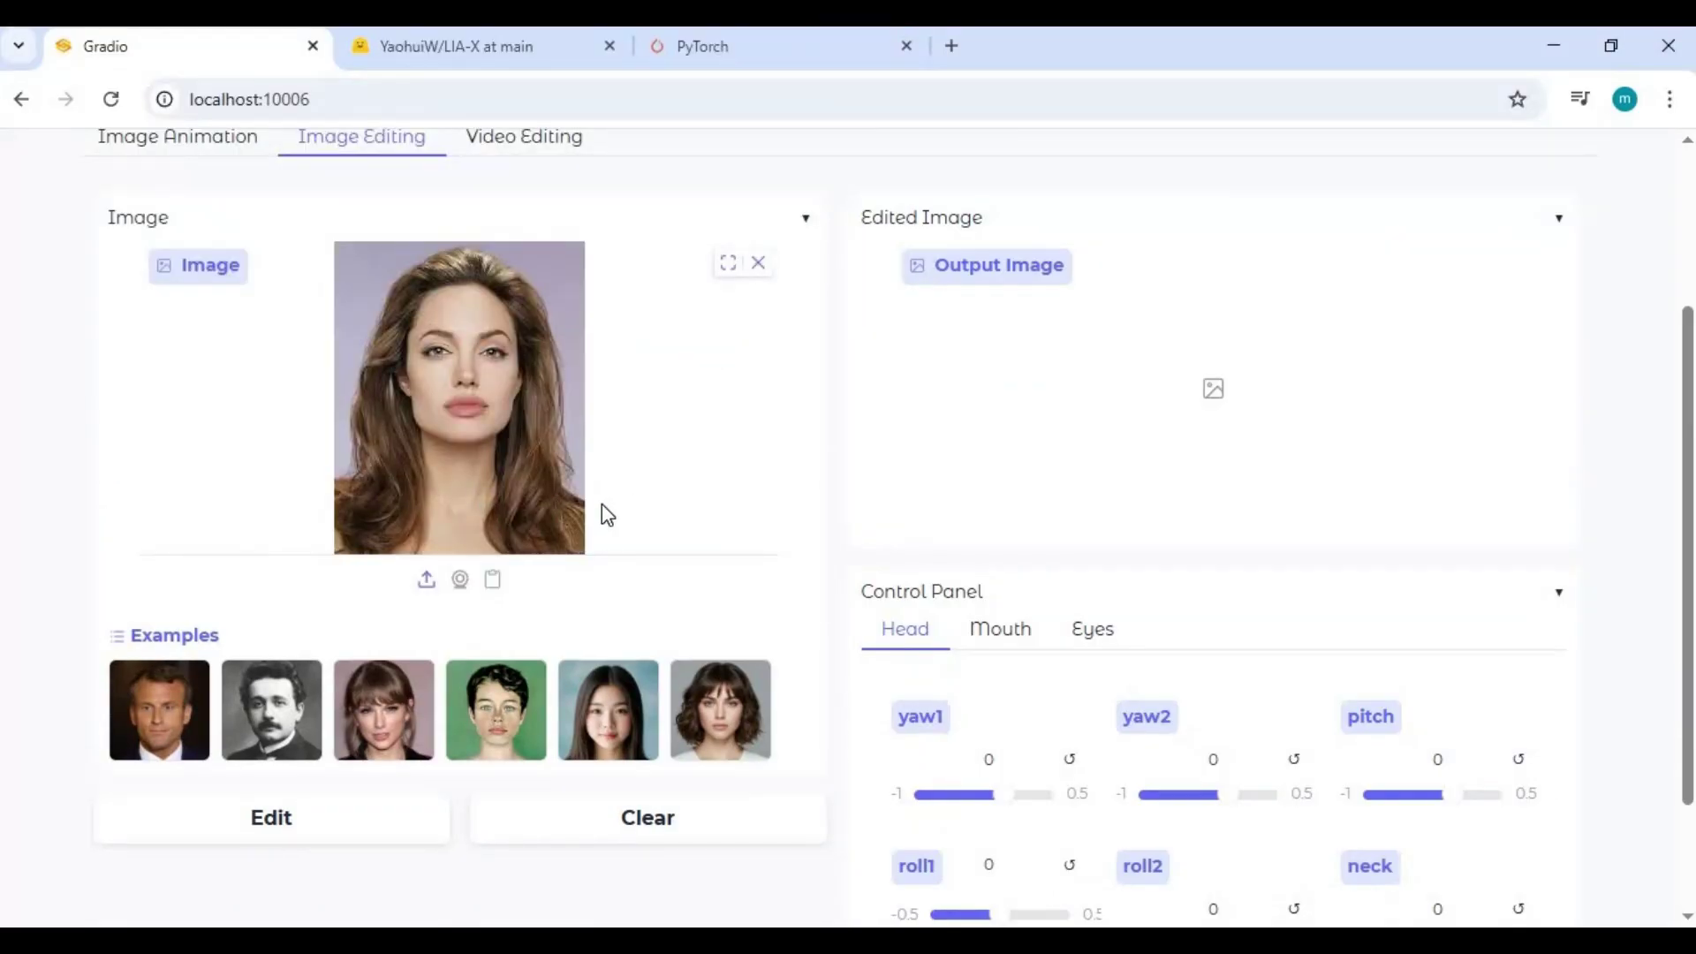
Step: Set the mouth's smile value to about 0.259 and generate the edited image
{"action": "scroll", "coordinate": [1042, 516], "scroll_direction": "down", "scroll_amount": 2}
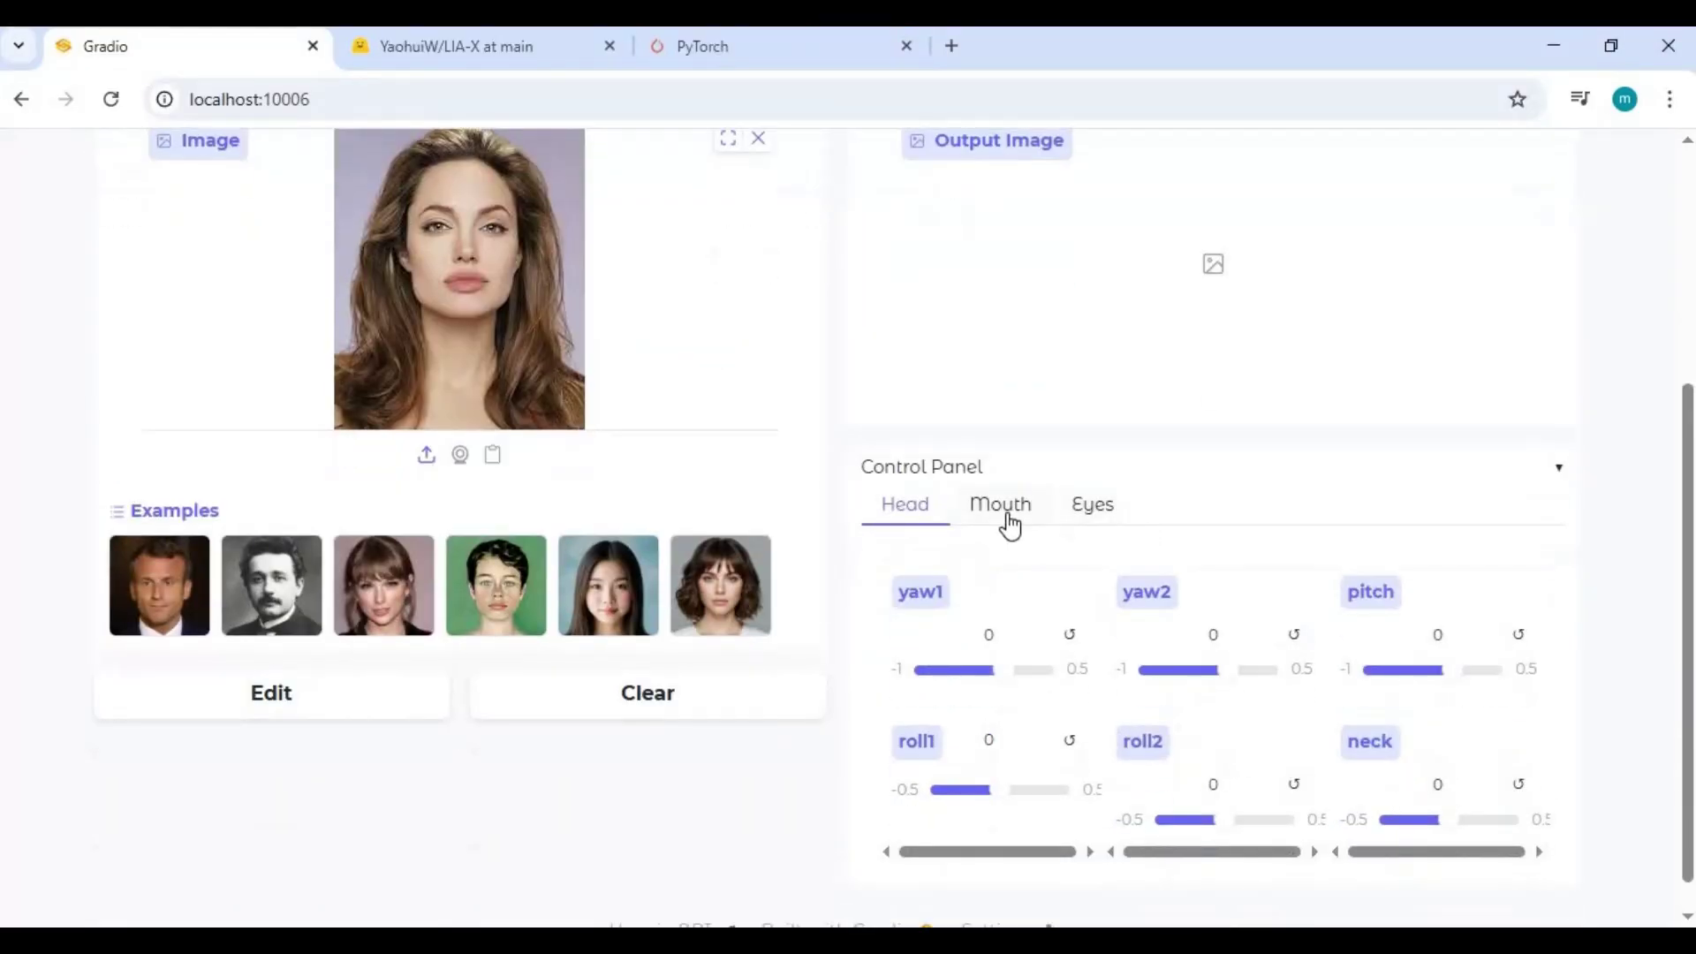
{"action": "left_click", "coordinate": [1008, 517]}
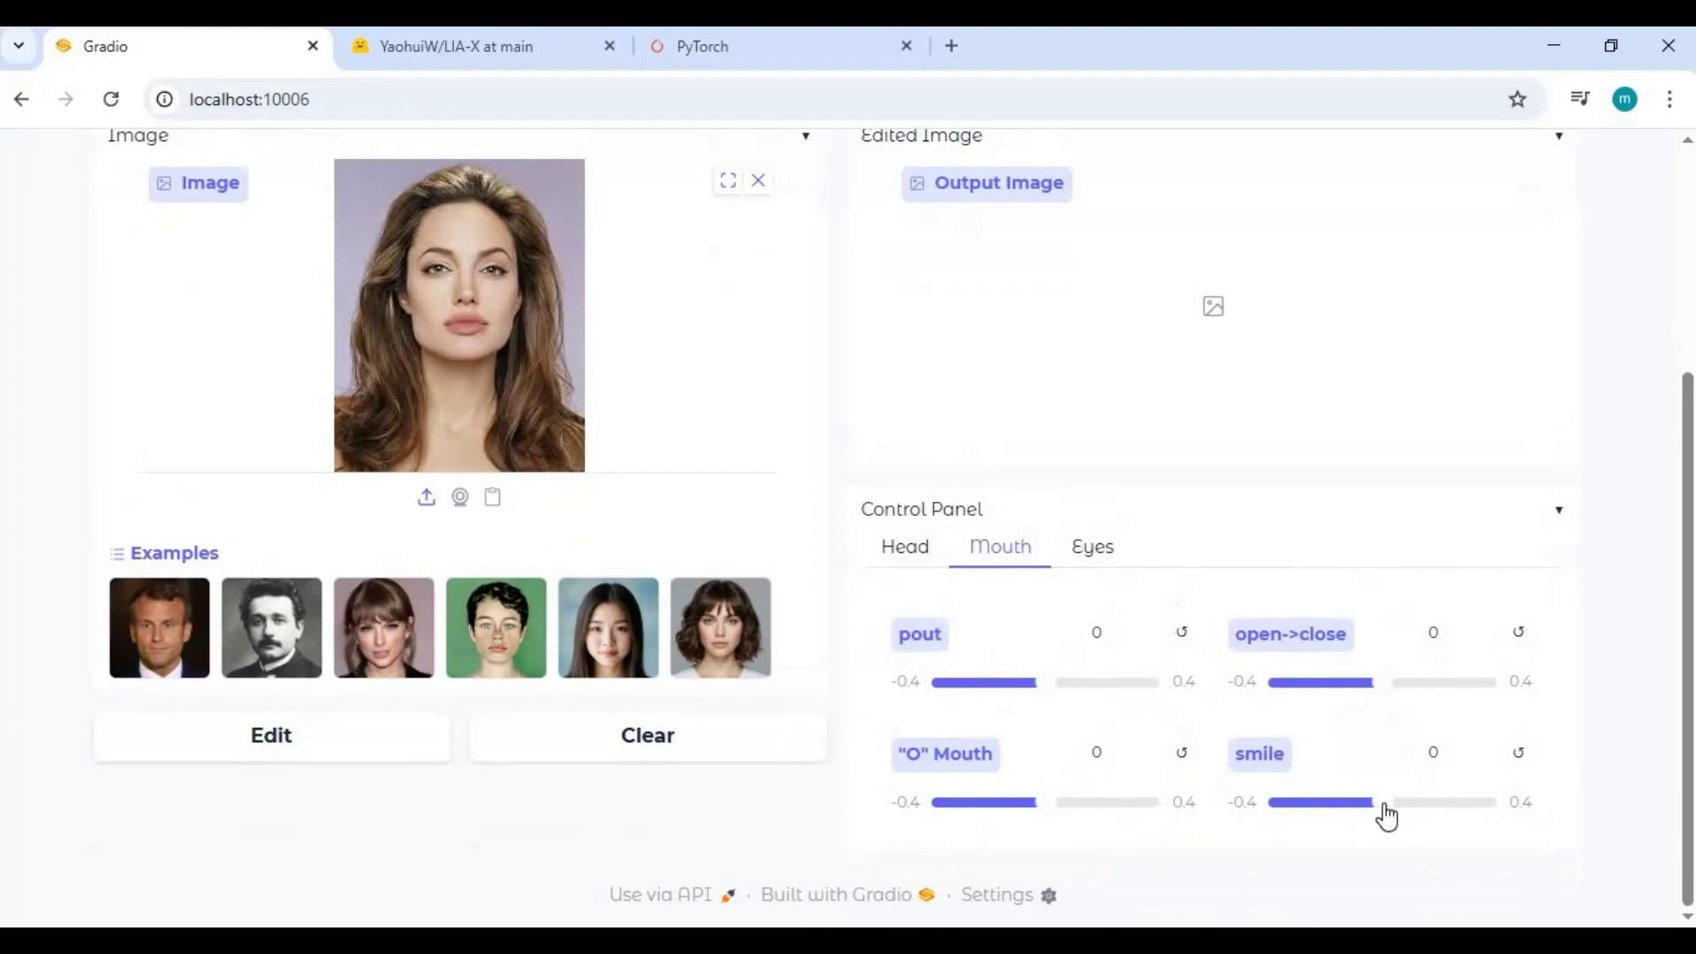
{"action": "left_click", "coordinate": [1444, 804]}
{"action": "left_click", "coordinate": [323, 744]}
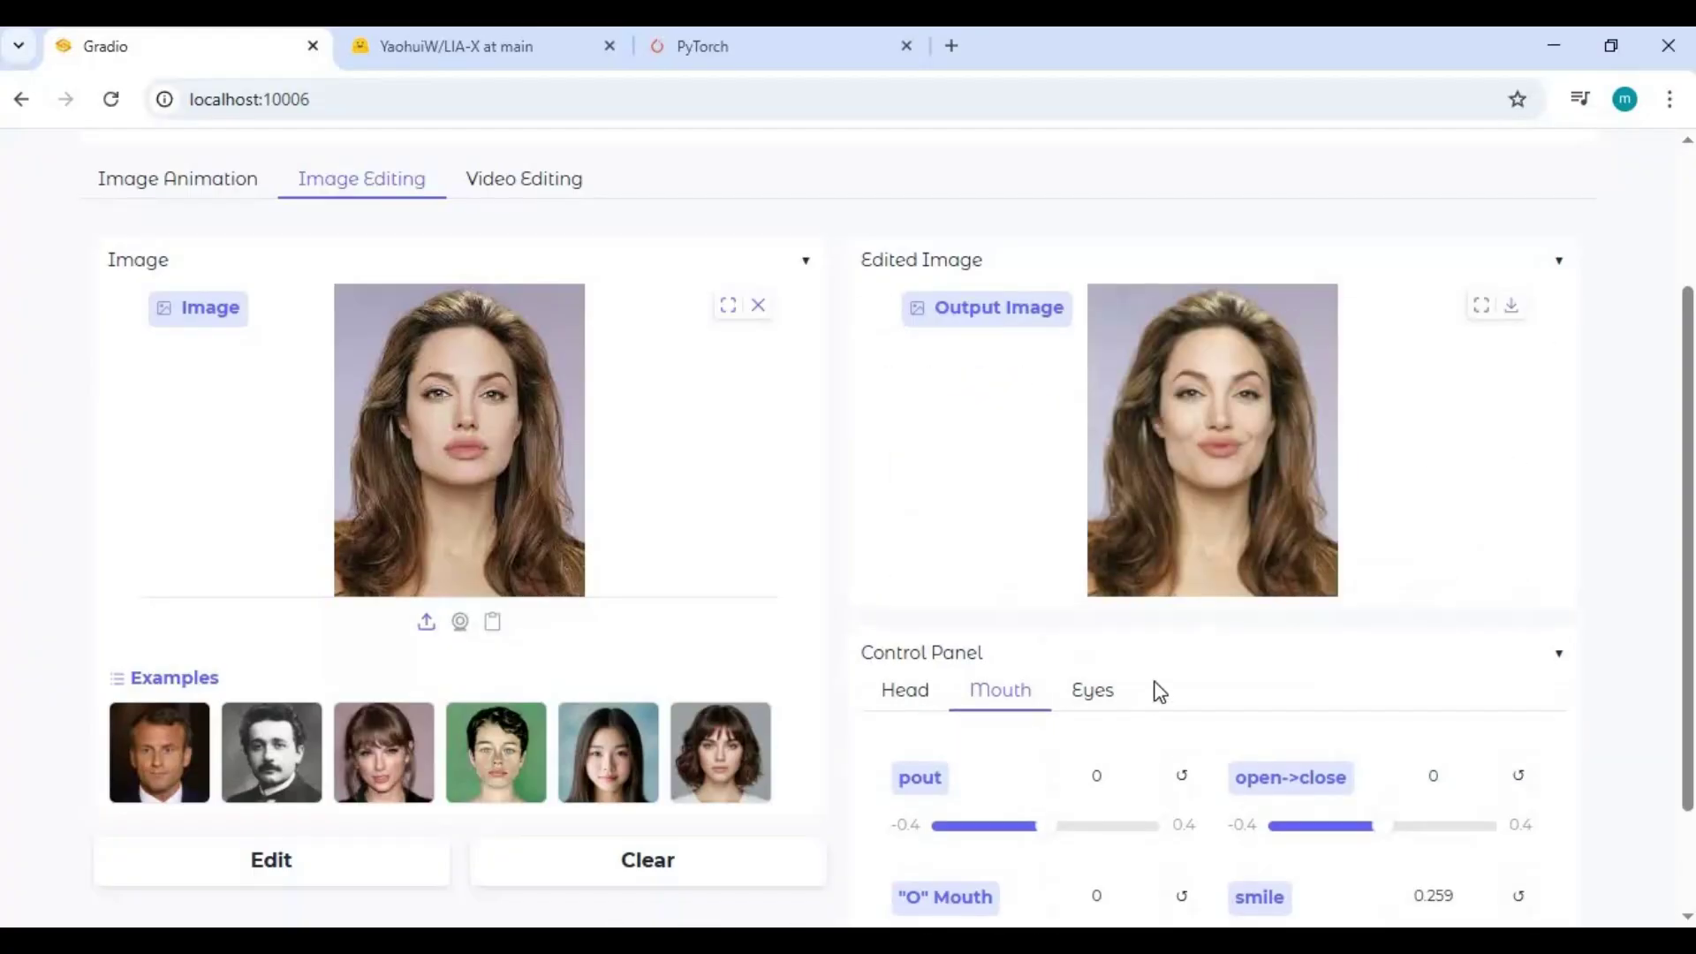
Step: Set the head's neck value to 0.29 and generate the edited image again
{"action": "left_click", "coordinate": [904, 690]}
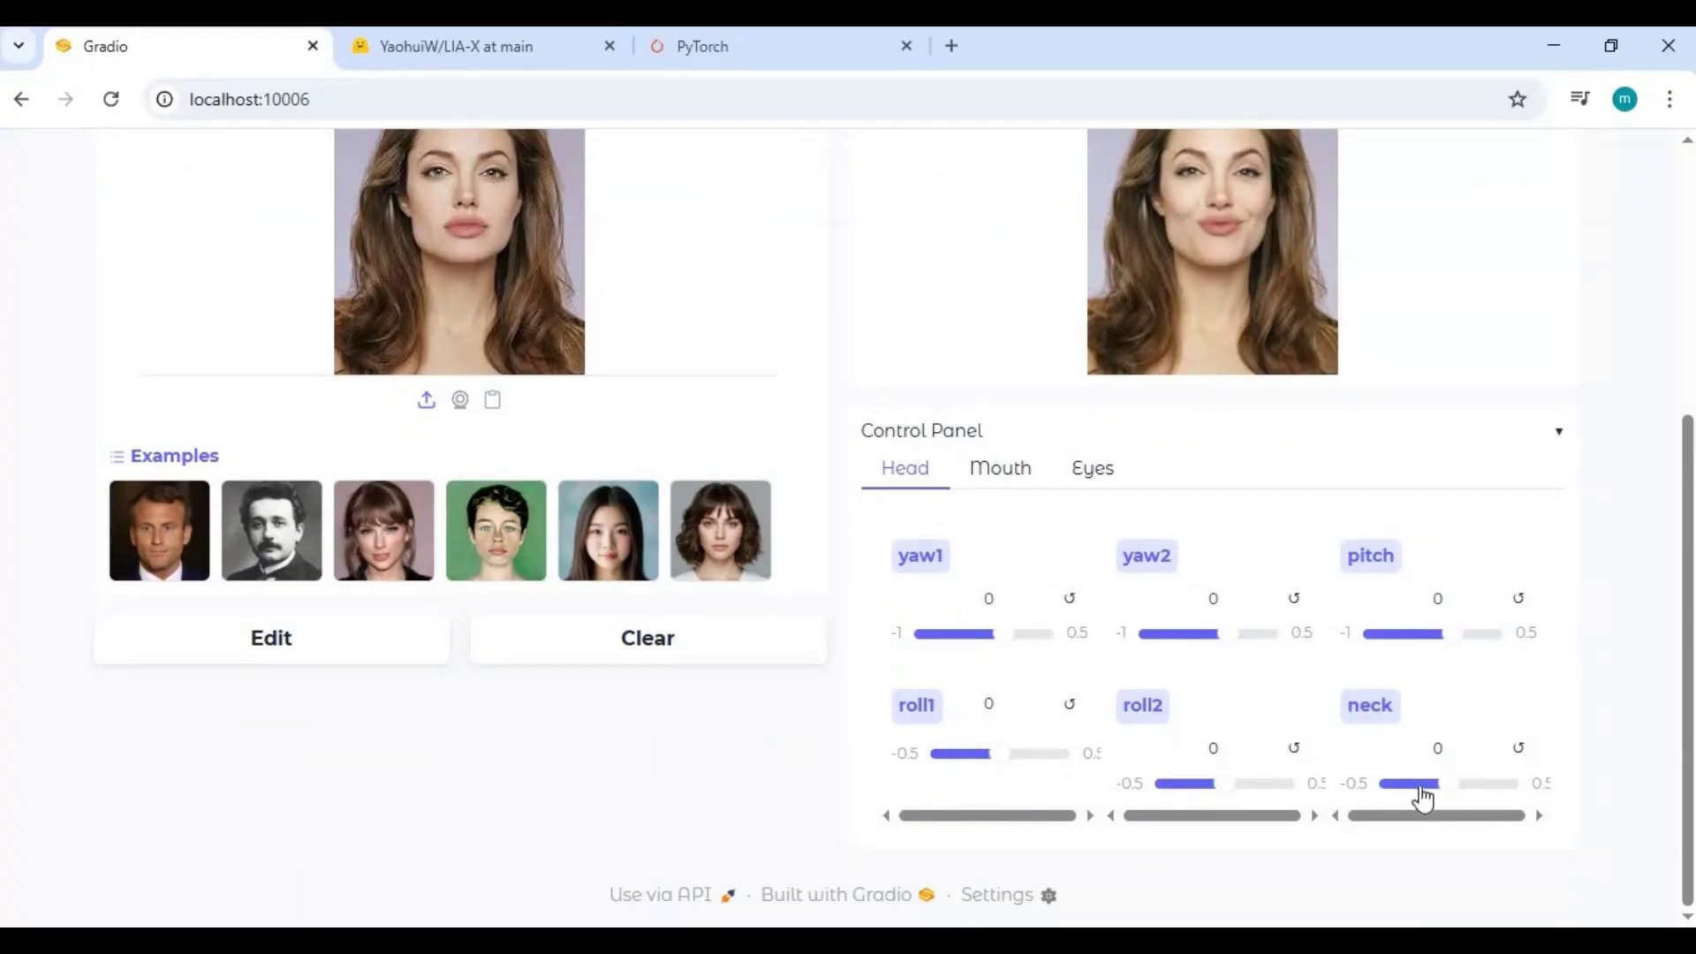
{"action": "left_click", "coordinate": [1484, 786]}
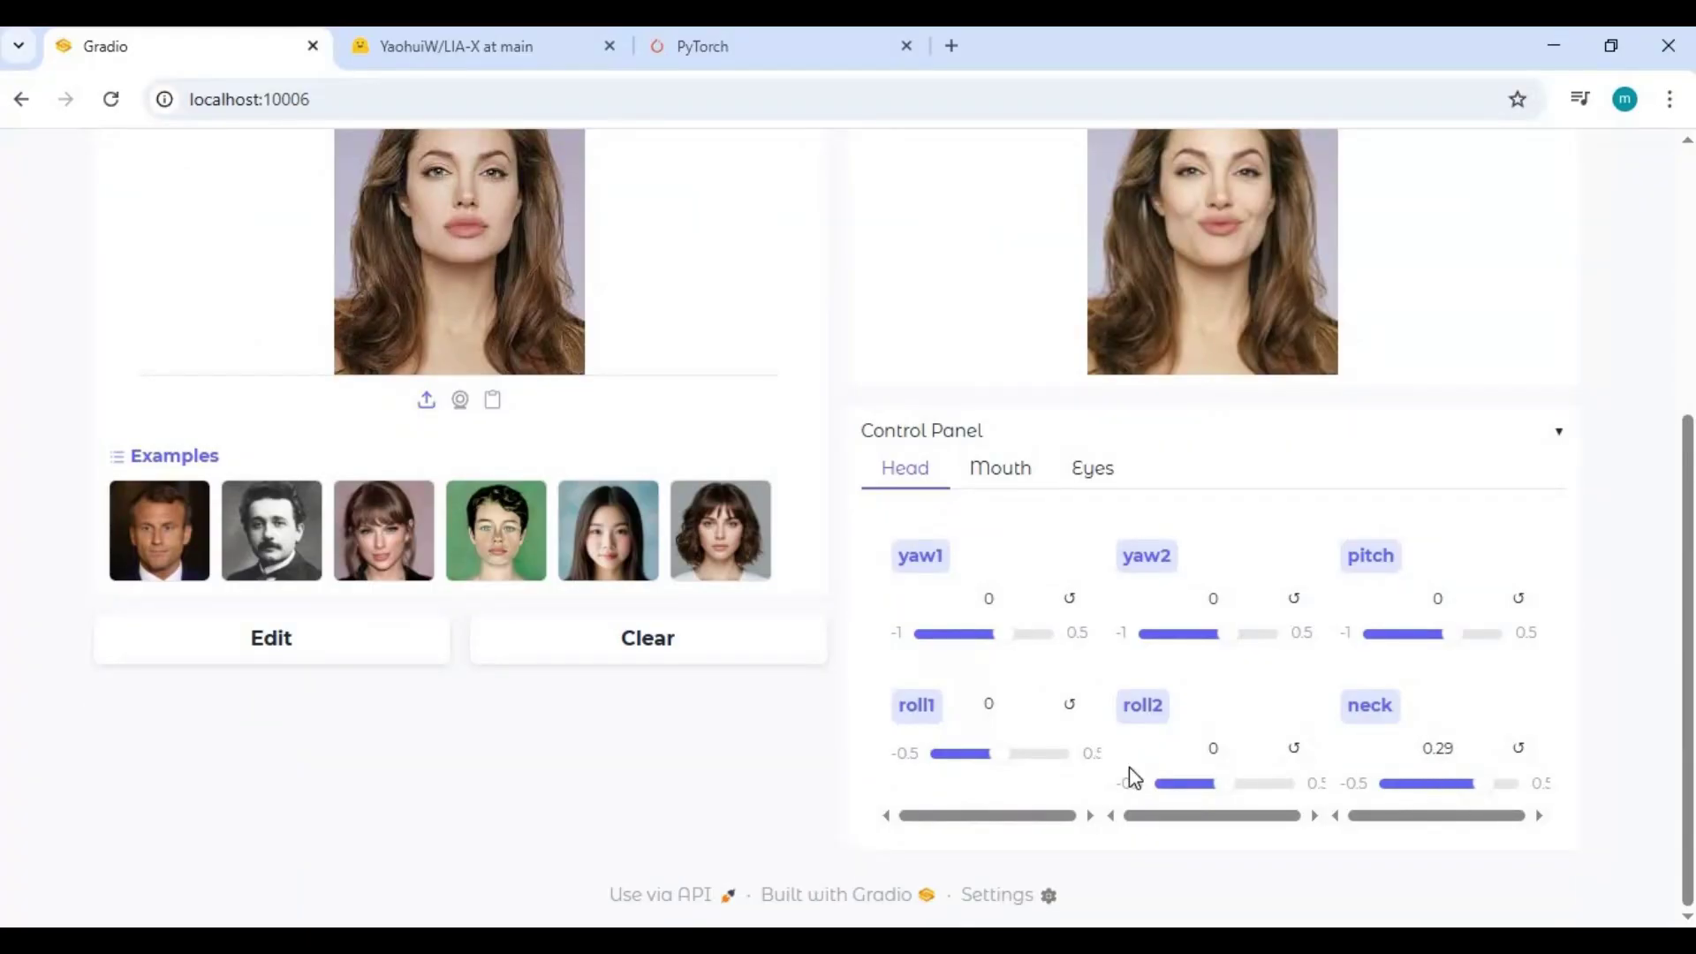
{"action": "scroll", "coordinate": [462, 765], "scroll_direction": "up", "scroll_amount": 3}
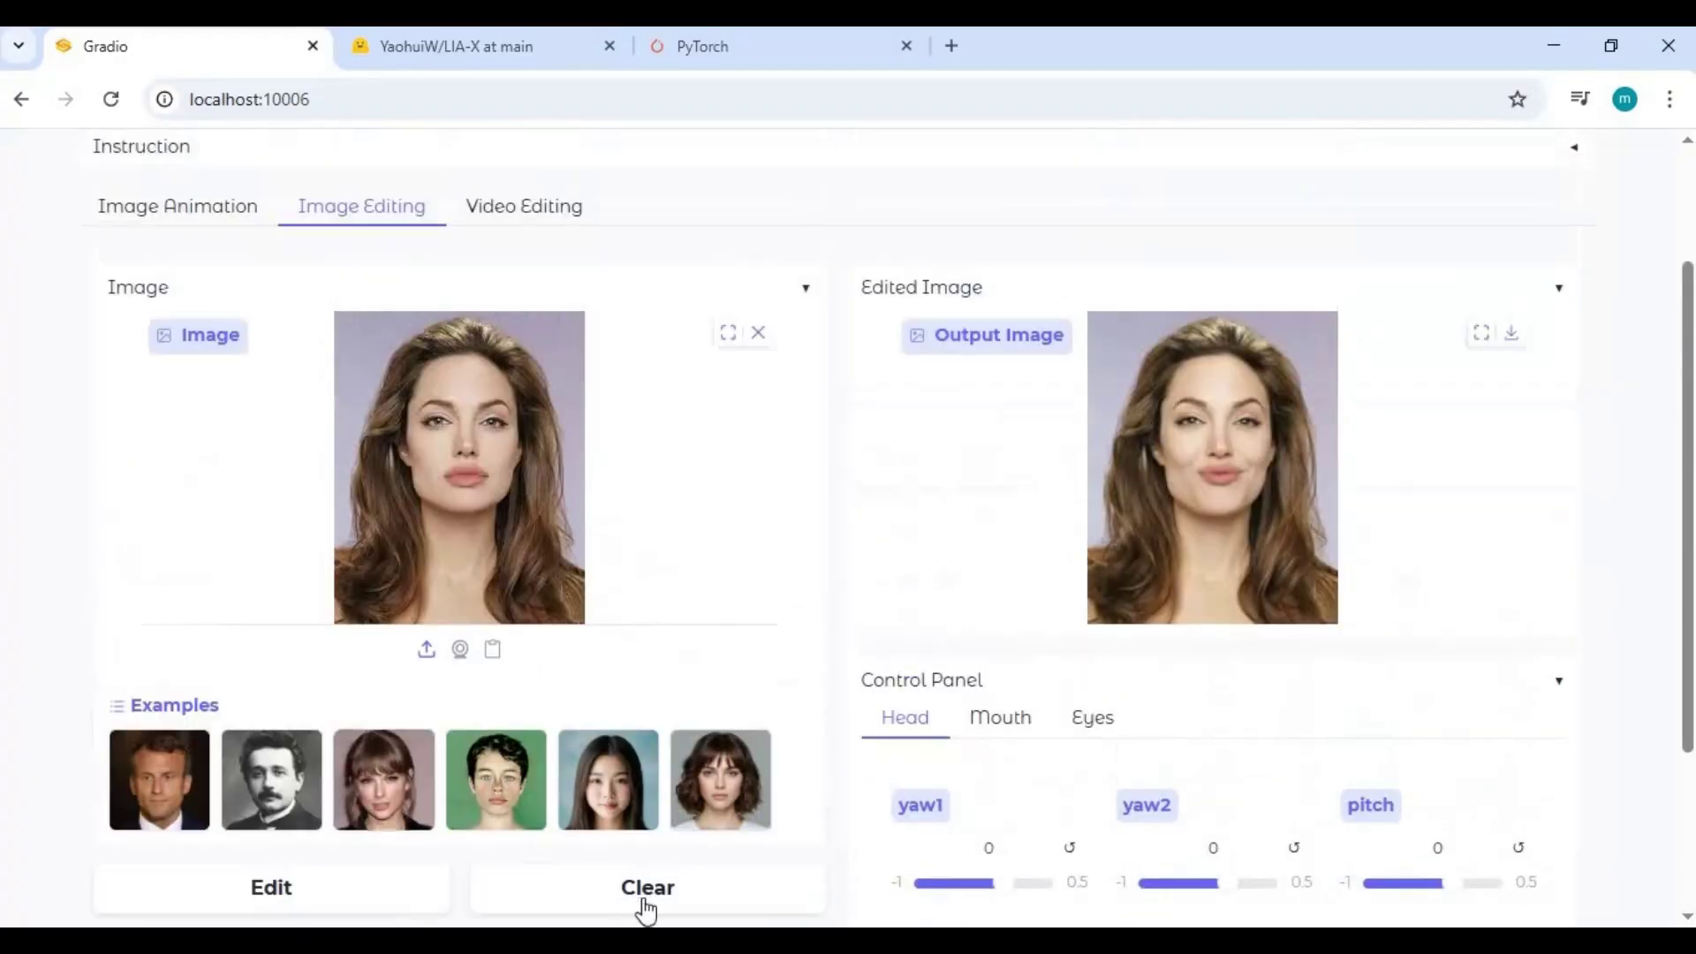
{"action": "left_click", "coordinate": [322, 909]}
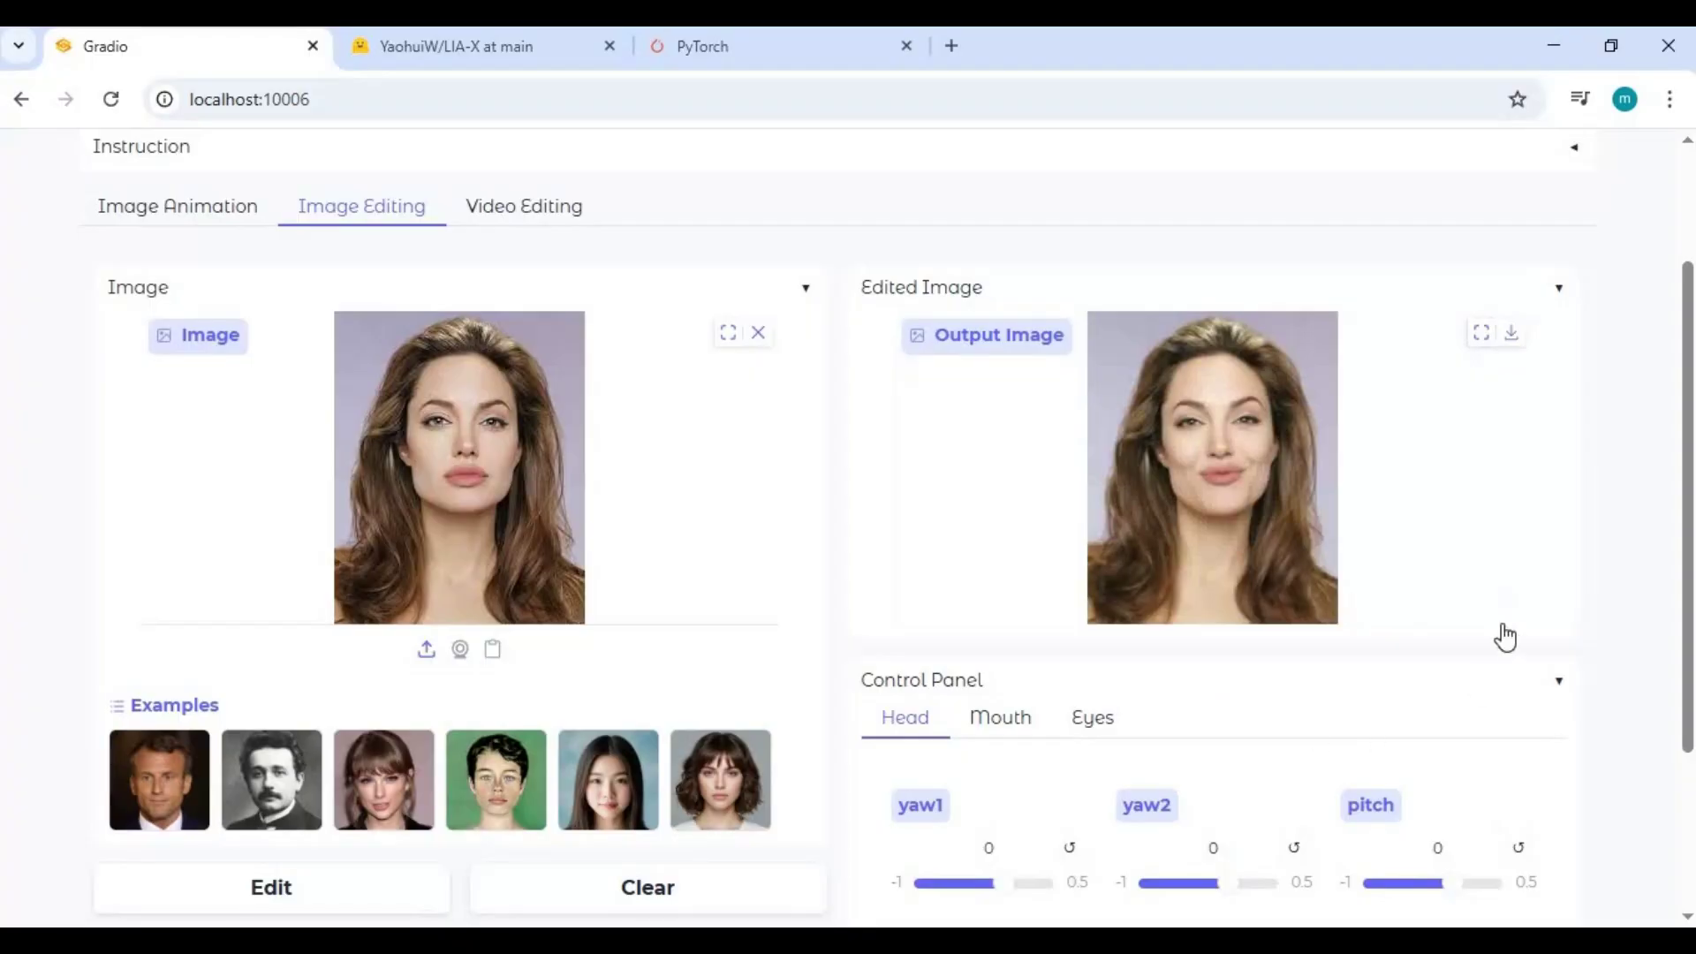
Step: Load the first example video, the dark-haired woman, as the input for Video Editing
{"action": "left_click", "coordinate": [536, 226]}
{"action": "scroll", "coordinate": [341, 447], "scroll_direction": "down", "scroll_amount": 1}
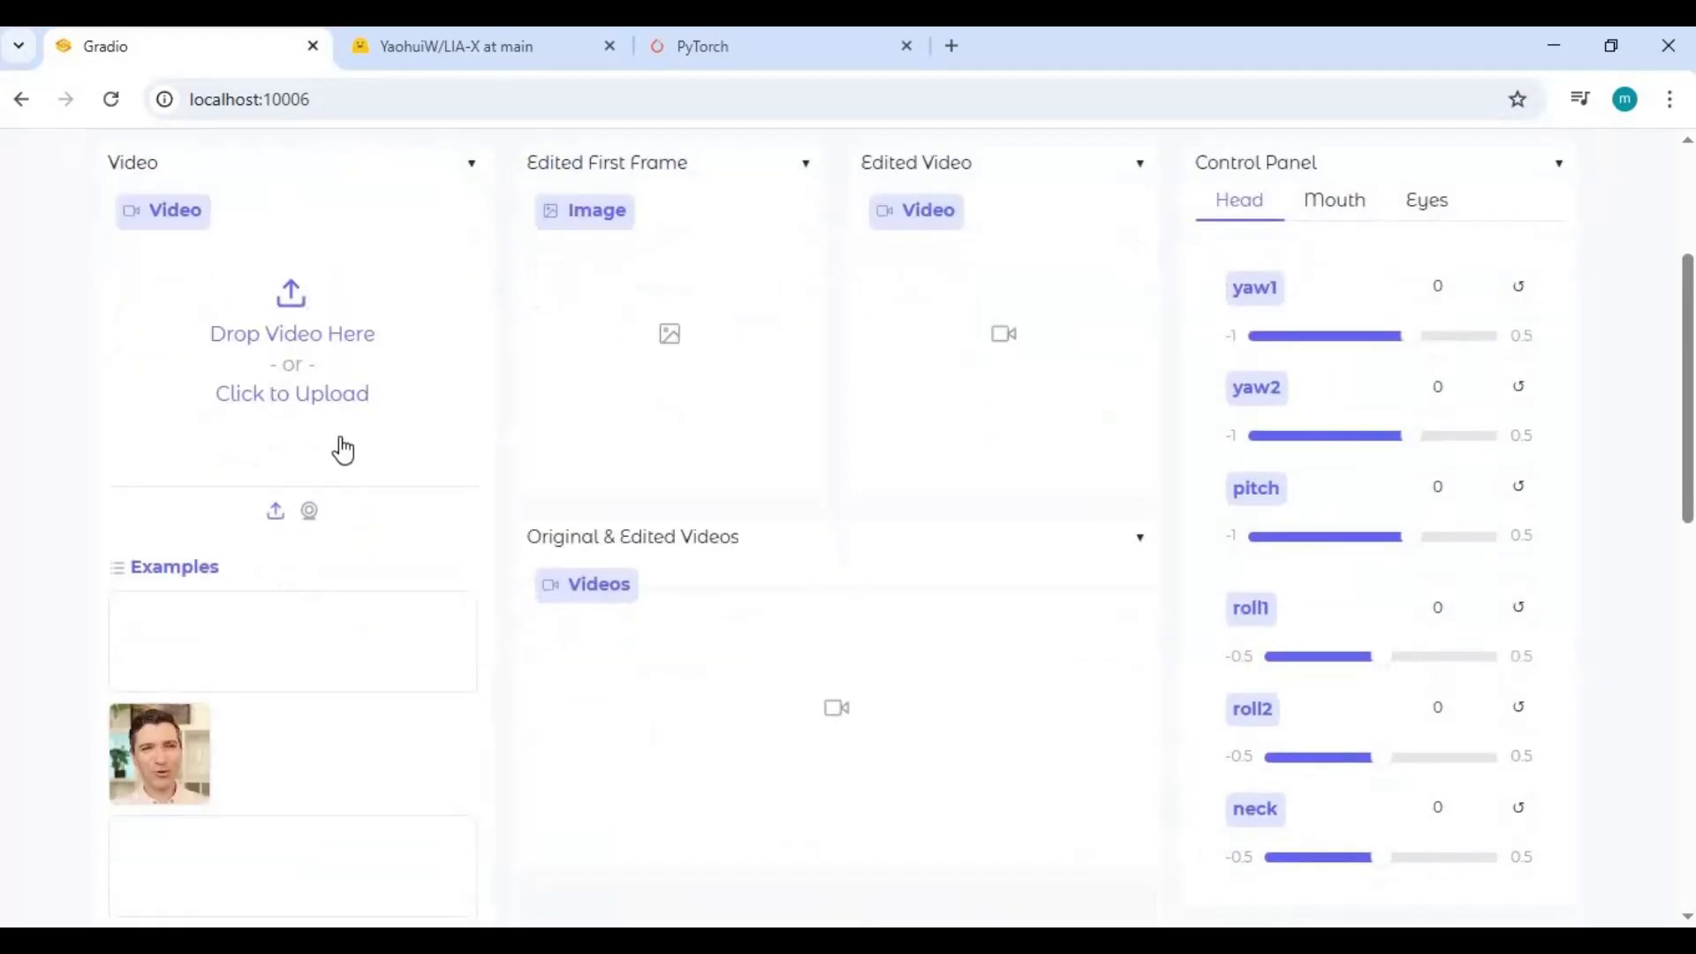
{"action": "left_click", "coordinate": [198, 691]}
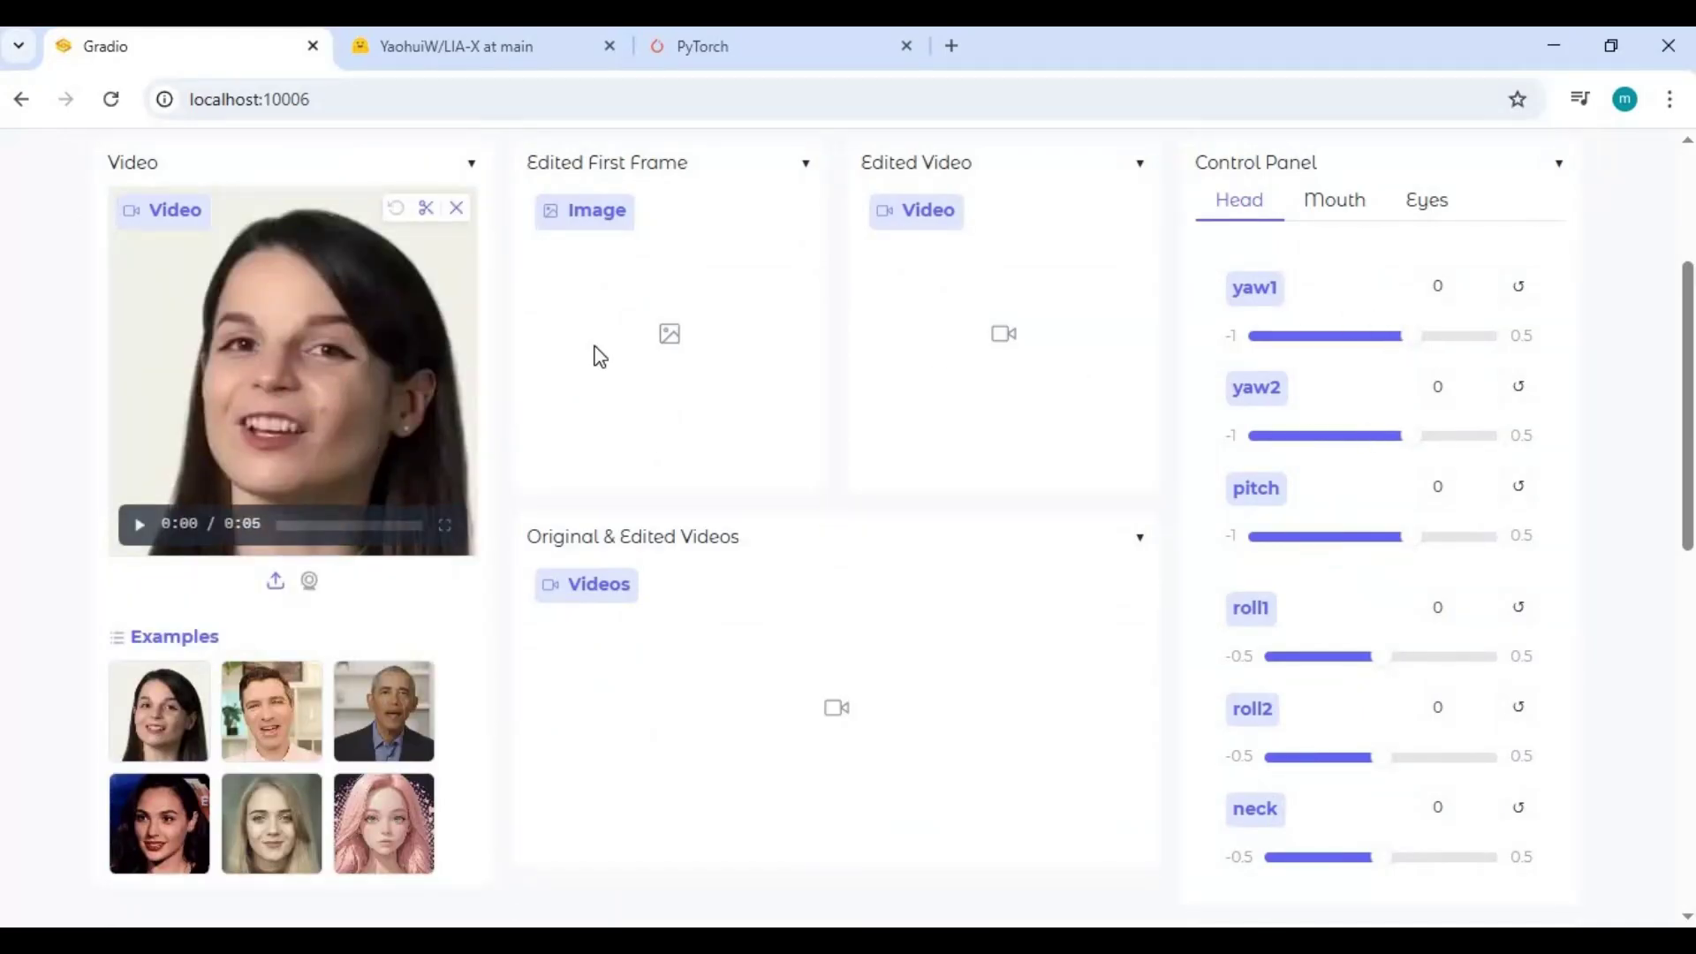
Step: Look over the Video Editing page's outputs and controls, and return to the Image Editing results
{"action": "scroll", "coordinate": [1039, 326], "scroll_direction": "down", "scroll_amount": 3}
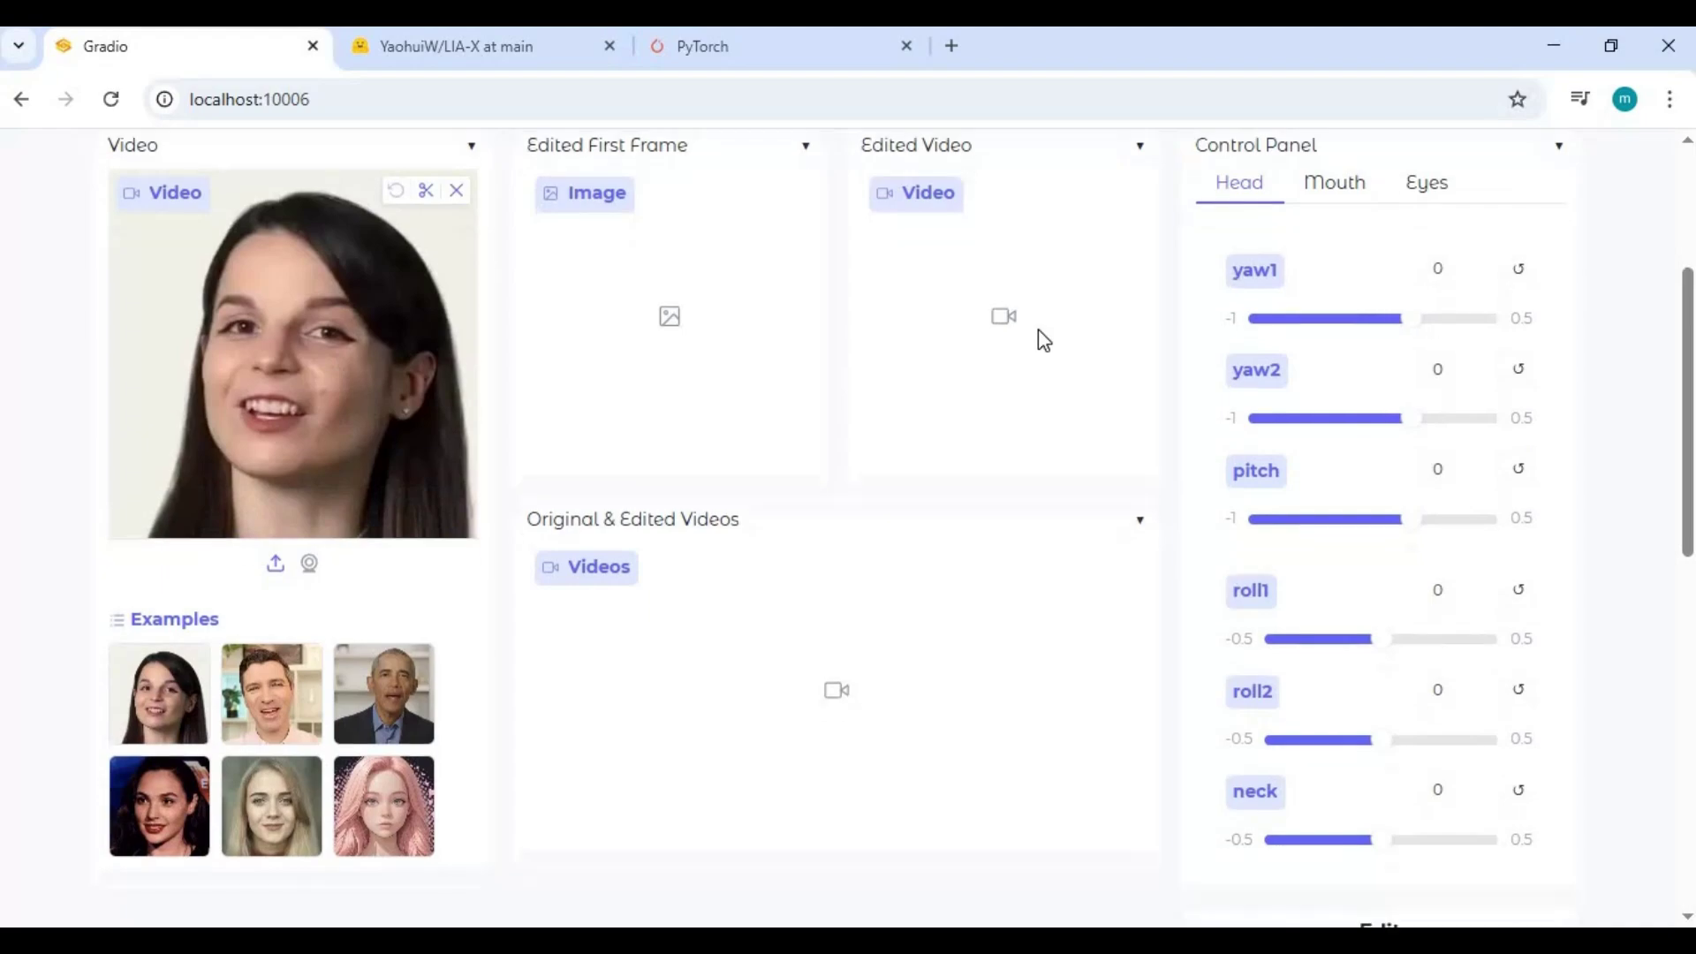
{"action": "scroll", "coordinate": [1038, 328], "scroll_direction": "up", "scroll_amount": 6}
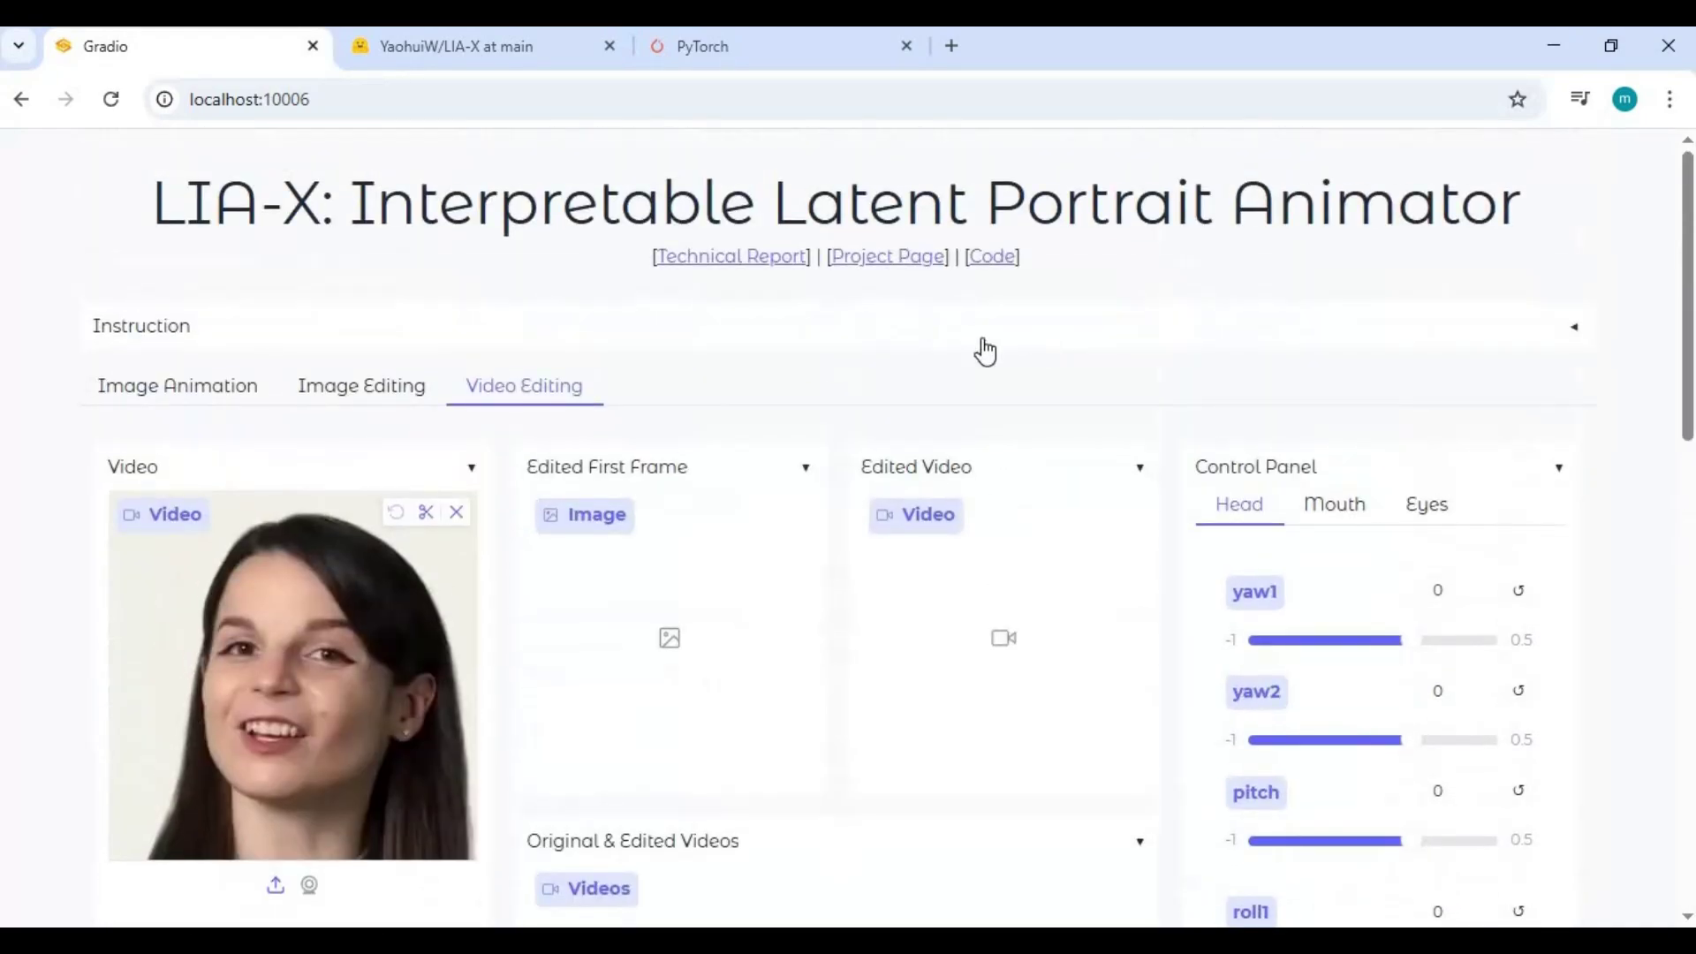
{"action": "scroll", "coordinate": [334, 277], "scroll_direction": "down", "scroll_amount": 2}
{"action": "left_click", "coordinate": [353, 274]}
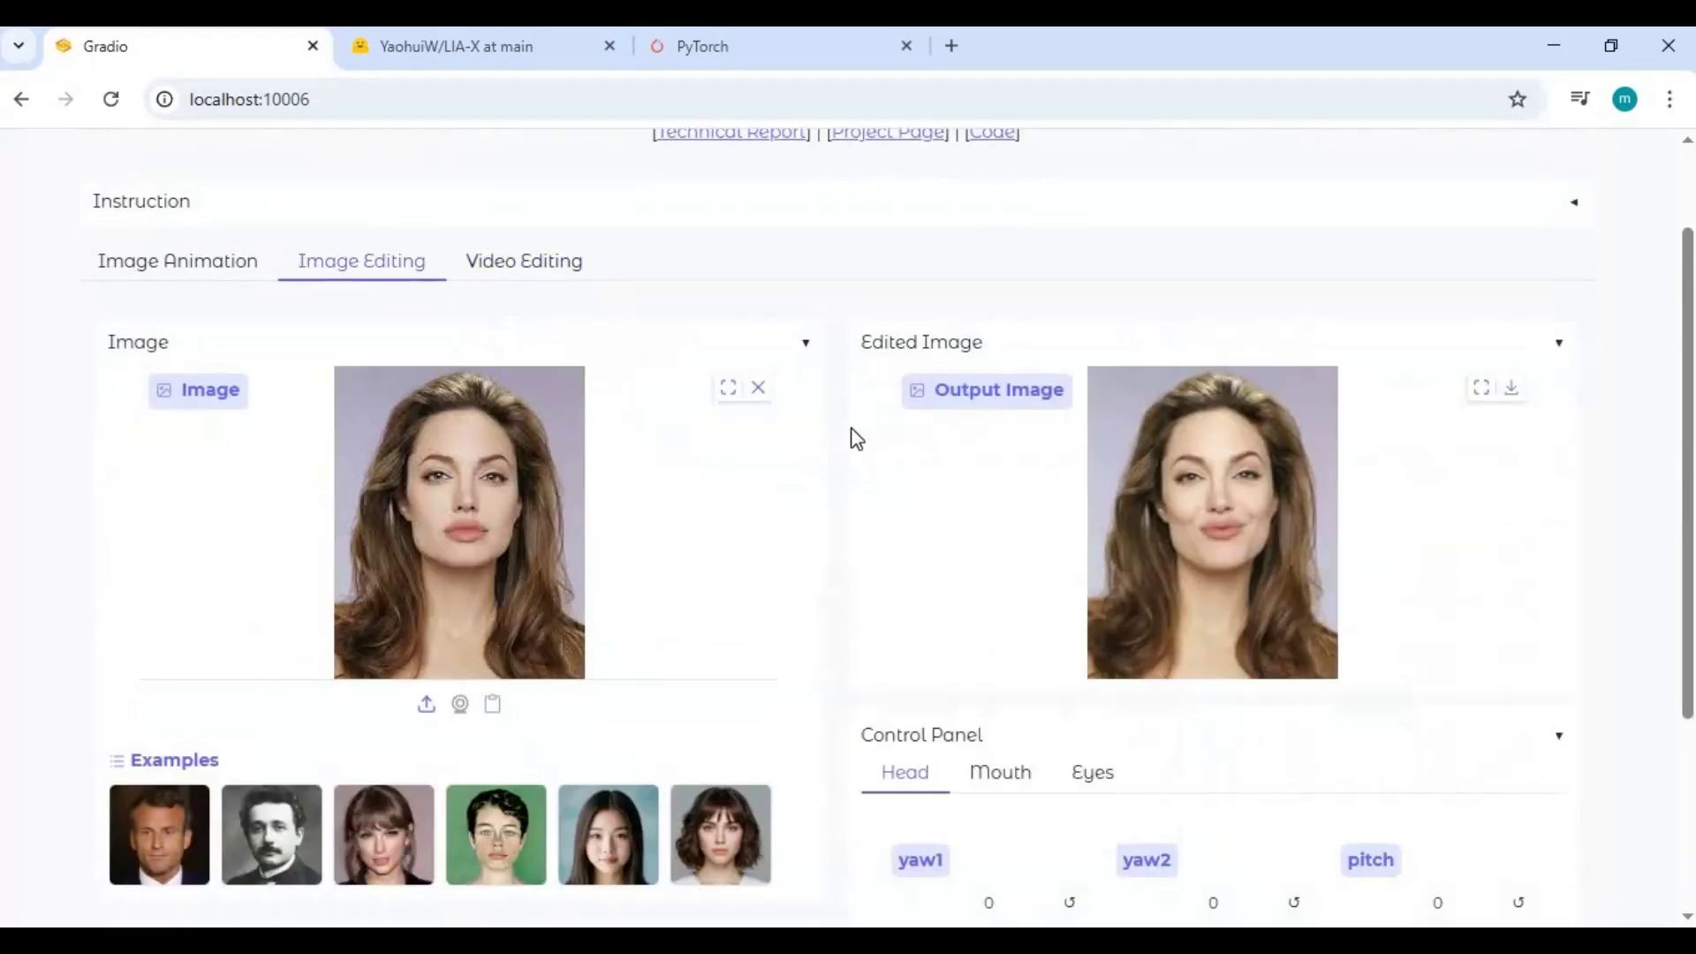